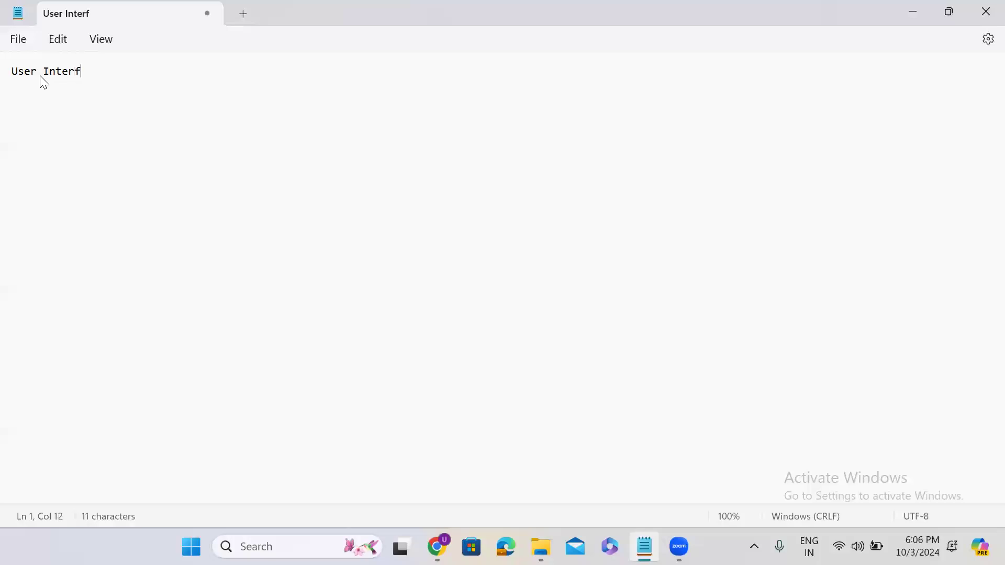
# Step: Start a new line below the 'User Interface:' heading in Notepad
pyautogui.press('Return')
pyautogui.press('Return')
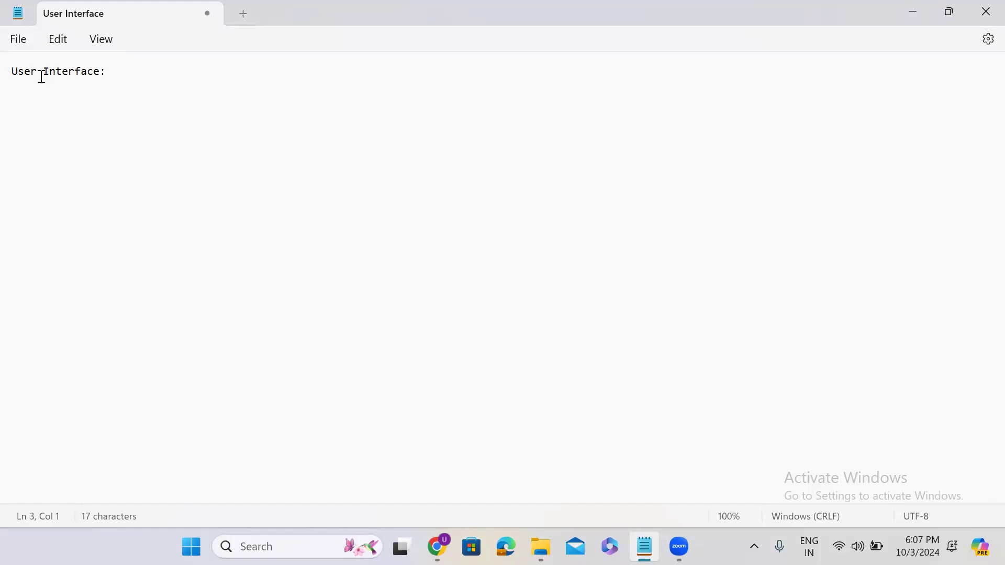
# Step: Minimize Notepad and point out the ServiceNow header and its WM Service Management name
pyautogui.click(911, 12)
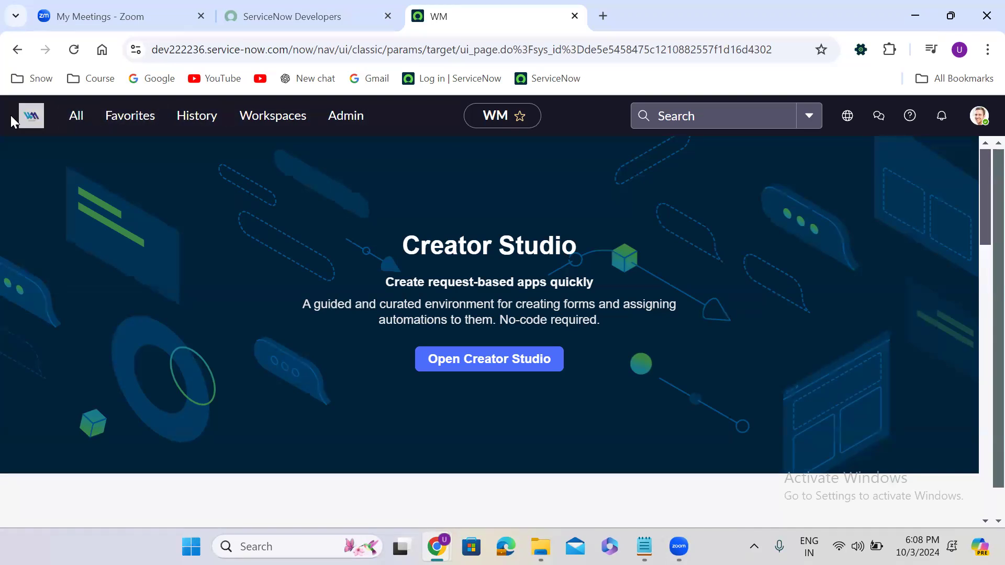
pyautogui.moveTo(5, 123); pyautogui.dragTo(982, 120)
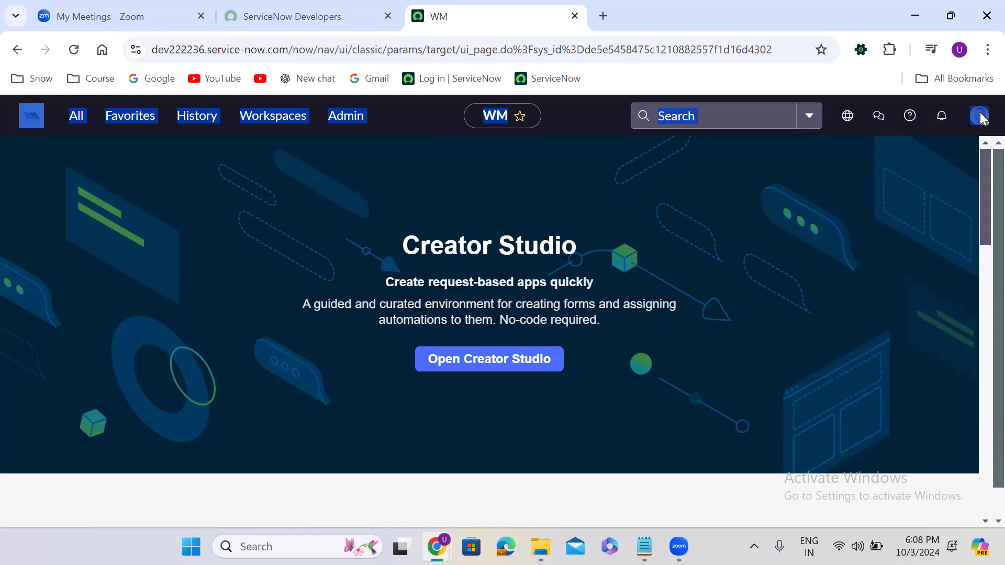
pyautogui.click(721, 149)
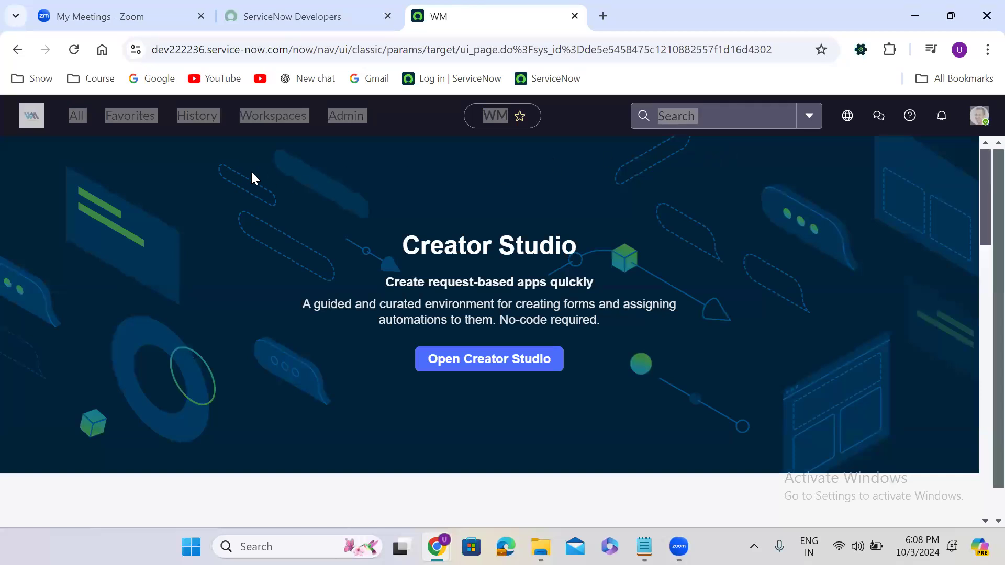
pyautogui.click(35, 116)
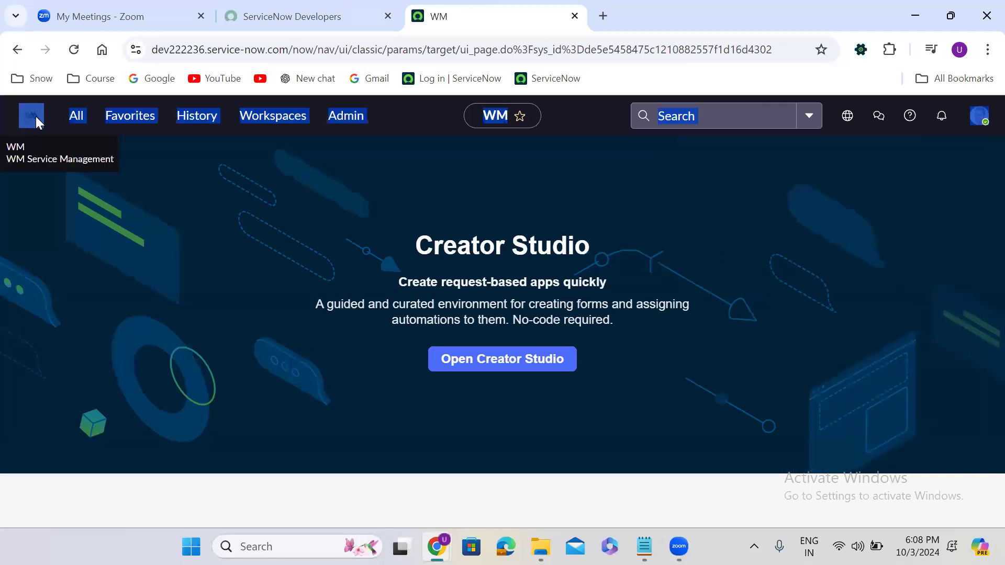
pyautogui.click(136, 205)
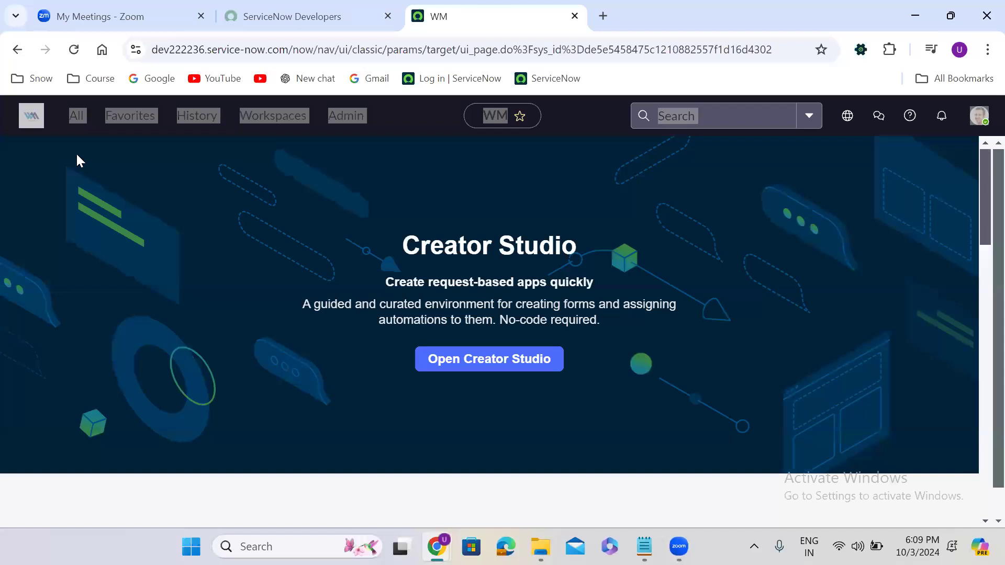
pyautogui.click(74, 50)
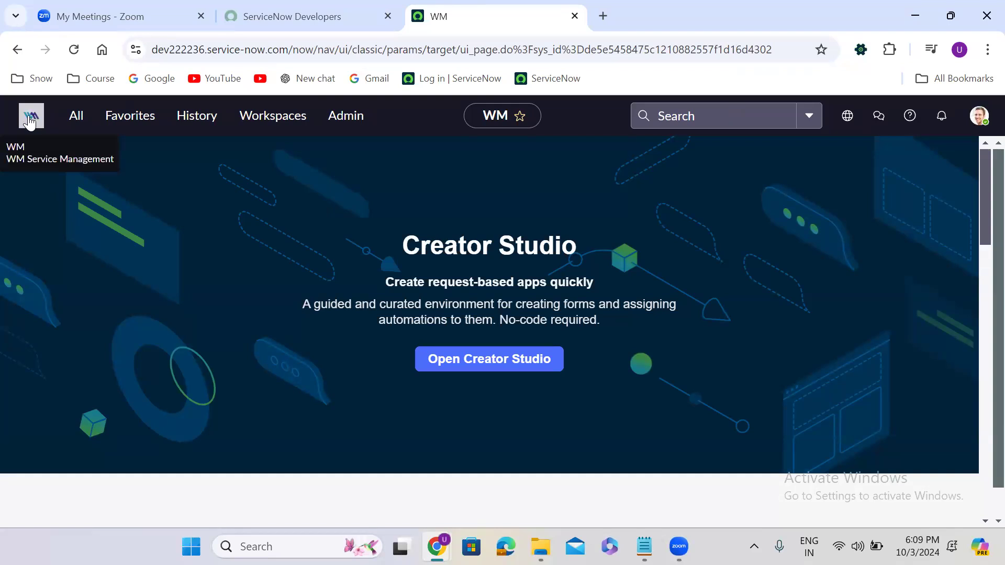
pyautogui.click(348, 47)
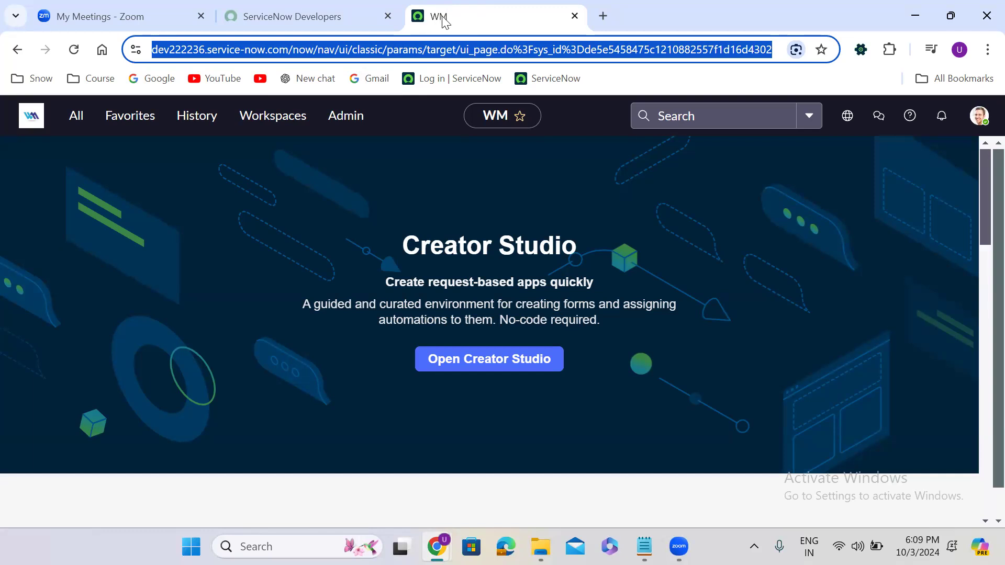
# Step: Select the full Creator Studio page address in the browser's address bar
pyautogui.click(380, 56)
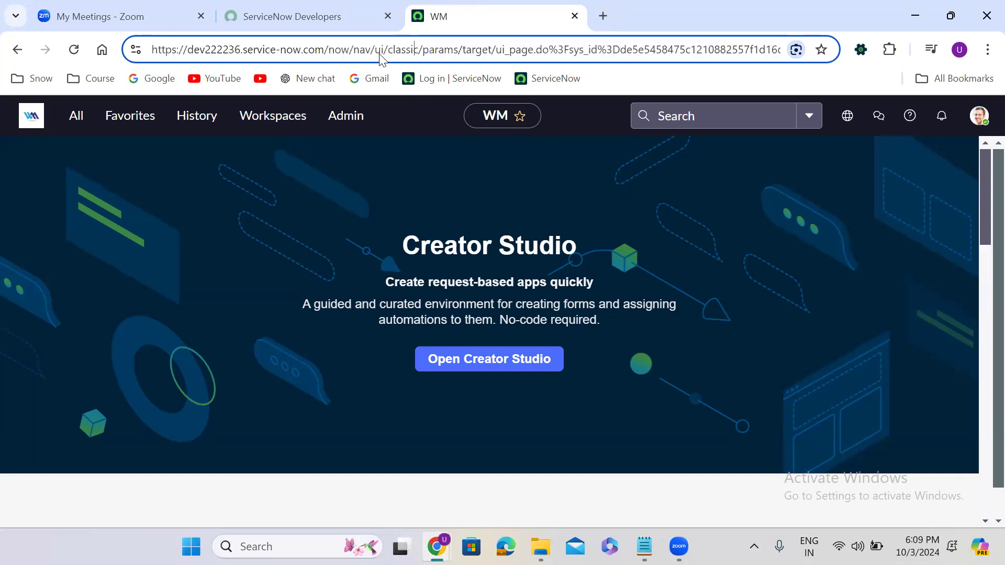
pyautogui.hotkey('ctrl', 'a')
pyautogui.hotkey('ctrl', 'c')
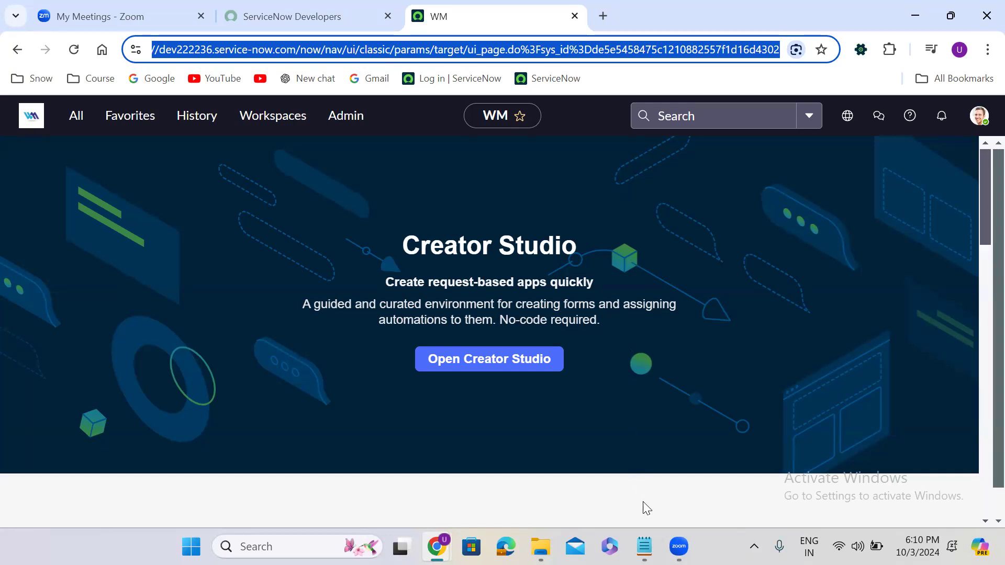
# Step: Paste the instance URL under the heading, split it after 'com/' and label it '-- Base URL'
pyautogui.click(644, 546)
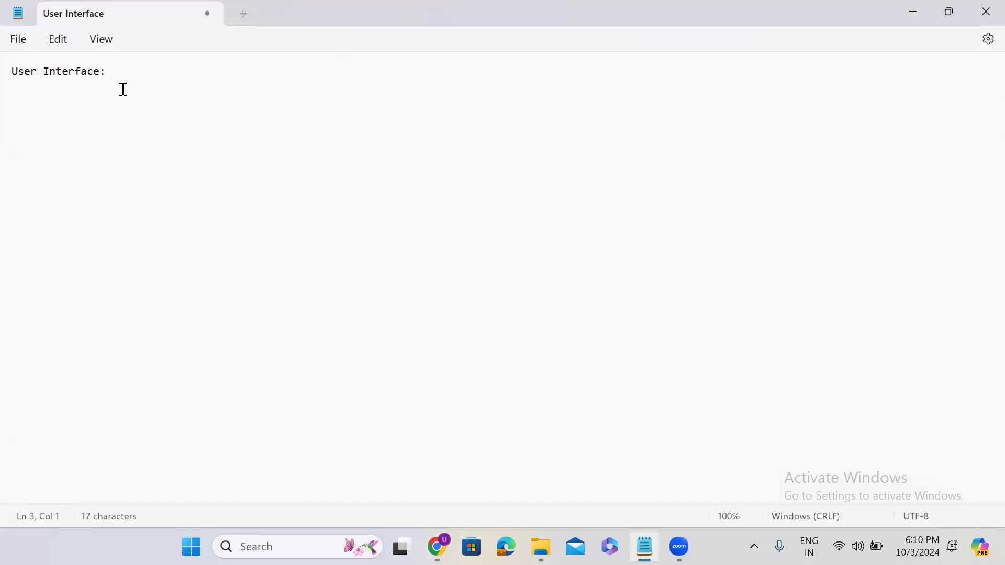
pyautogui.press('Return')
pyautogui.press('Return')
pyautogui.hotkey('ctrl', 'v')
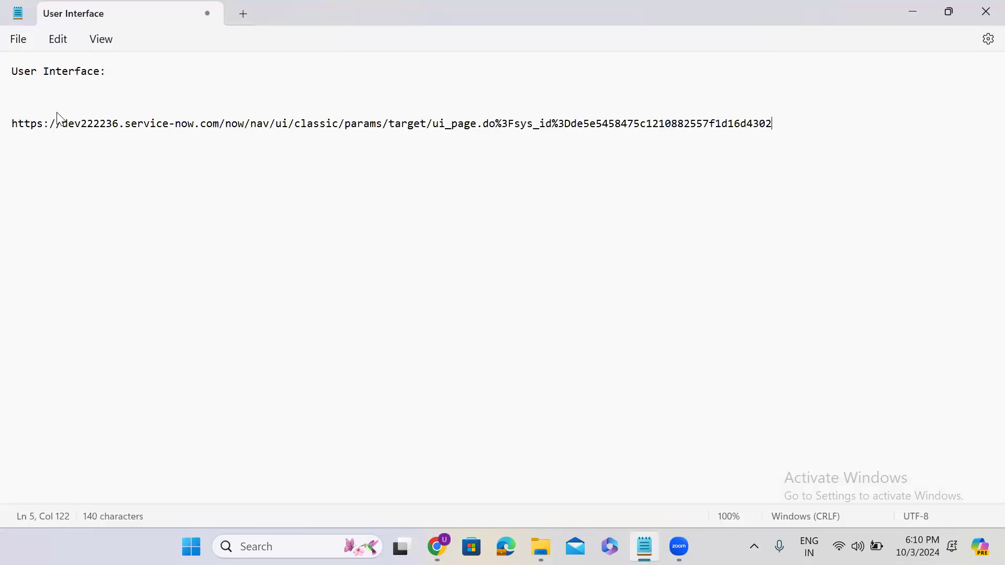
pyautogui.click(225, 124)
pyautogui.press('Return')
pyautogui.press('Return')
pyautogui.press('Return')
pyautogui.click(233, 125)
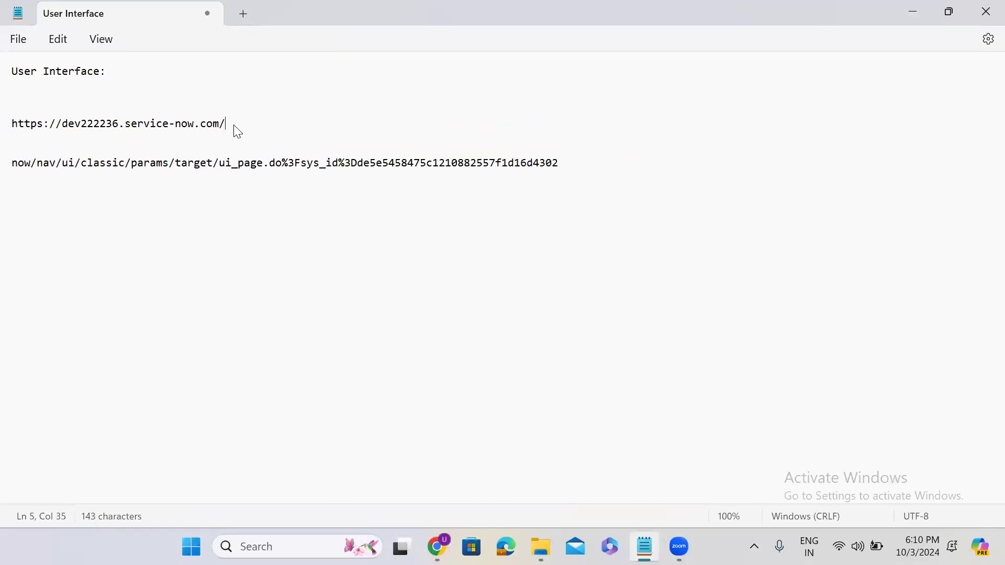
pyautogui.write('-- Base URL')
# Step: Add an 'Instance Name' line followed by the pasted instance name dev222236
pyautogui.doubleClick(86, 124)
pyautogui.hotkey('ctrl', 'c')
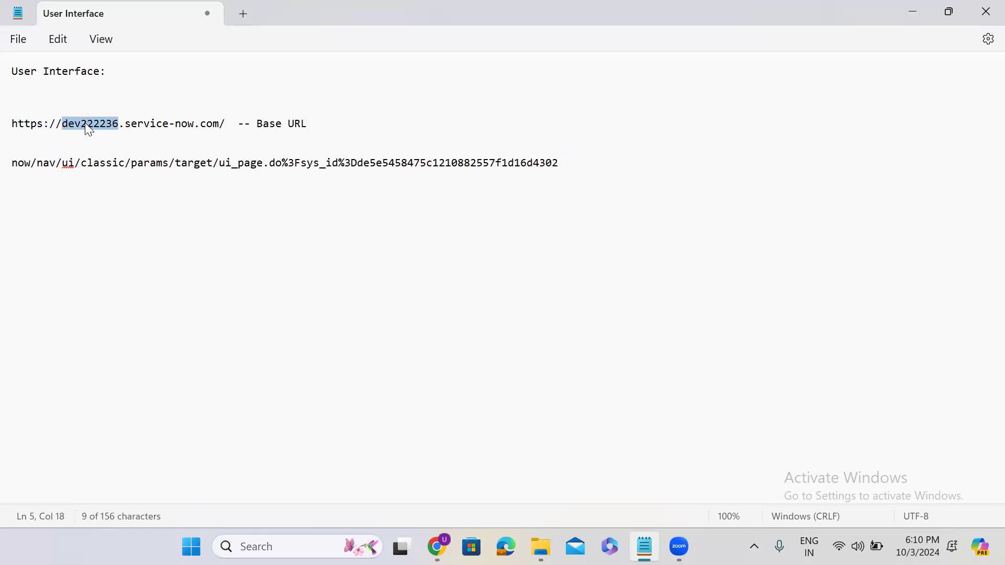
pyautogui.click(328, 125)
pyautogui.press('Return')
pyautogui.press('Return')
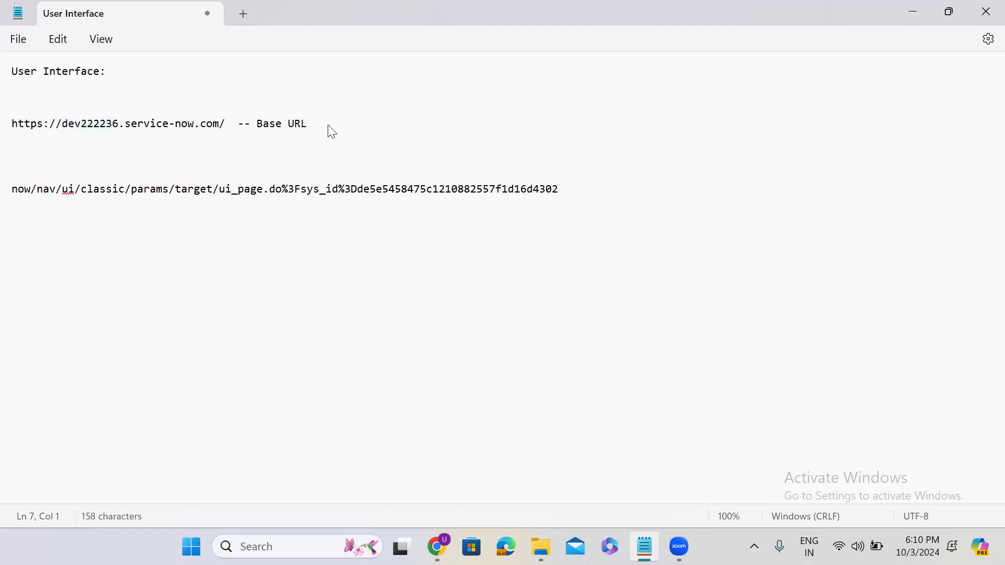
pyautogui.press('Return')
pyautogui.write('Instance Name -')
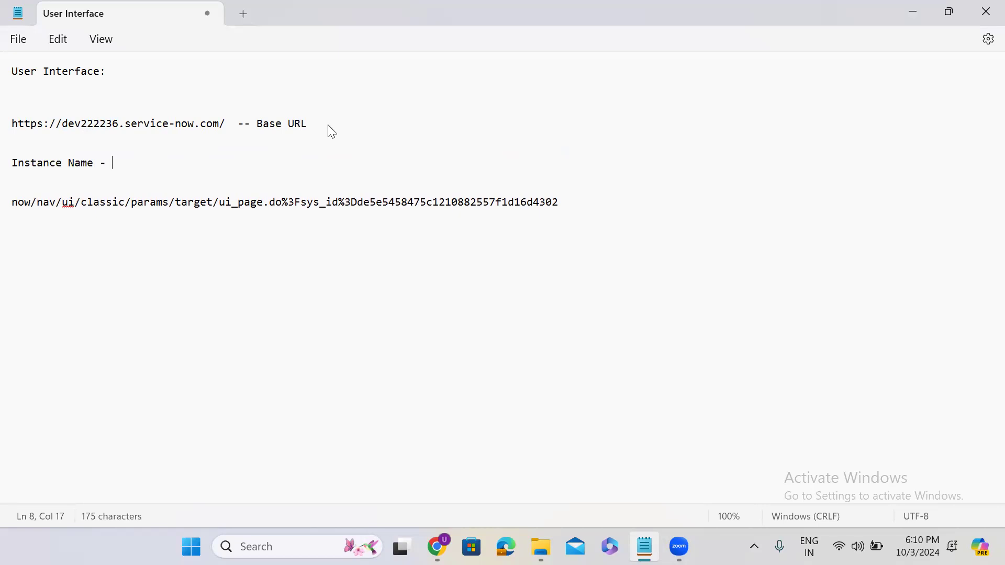
pyautogui.hotkey('ctrl', 'v')
# Step: Label the remaining path line '-- URL Arguments' and minimize Notepad
pyautogui.doubleClick(81, 124)
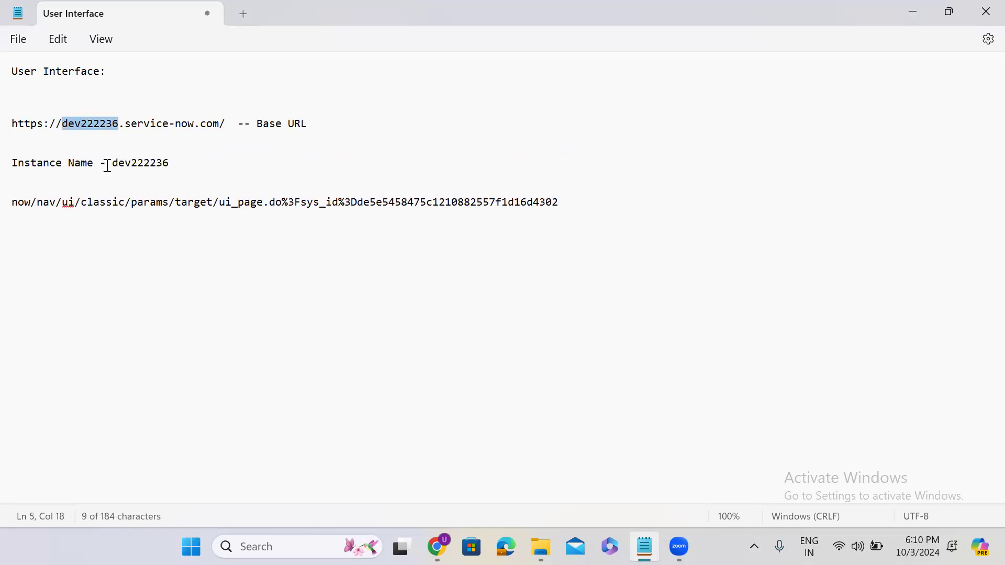
pyautogui.moveTo(13, 204); pyautogui.dragTo(561, 202)
pyautogui.click(570, 208)
pyautogui.write('-- URL Arguments')
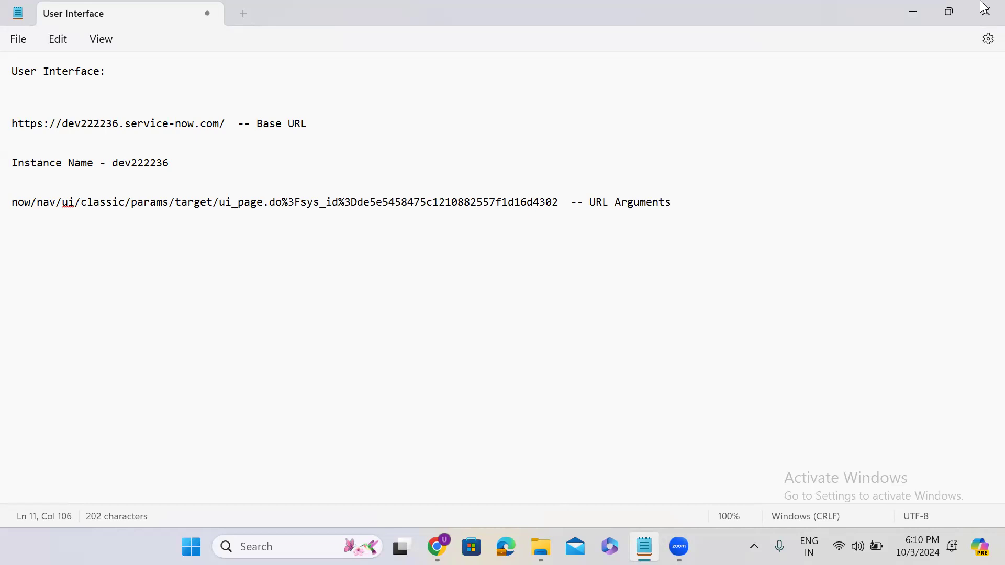
pyautogui.click(913, 9)
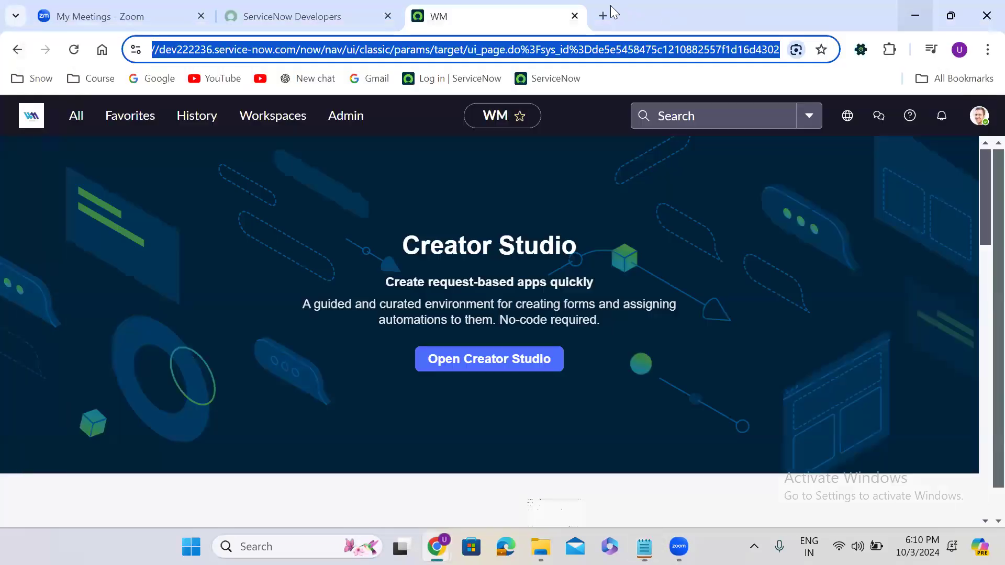
# Step: Run a Google search for 'laptop is not working' in a new tab
pyautogui.click(603, 16)
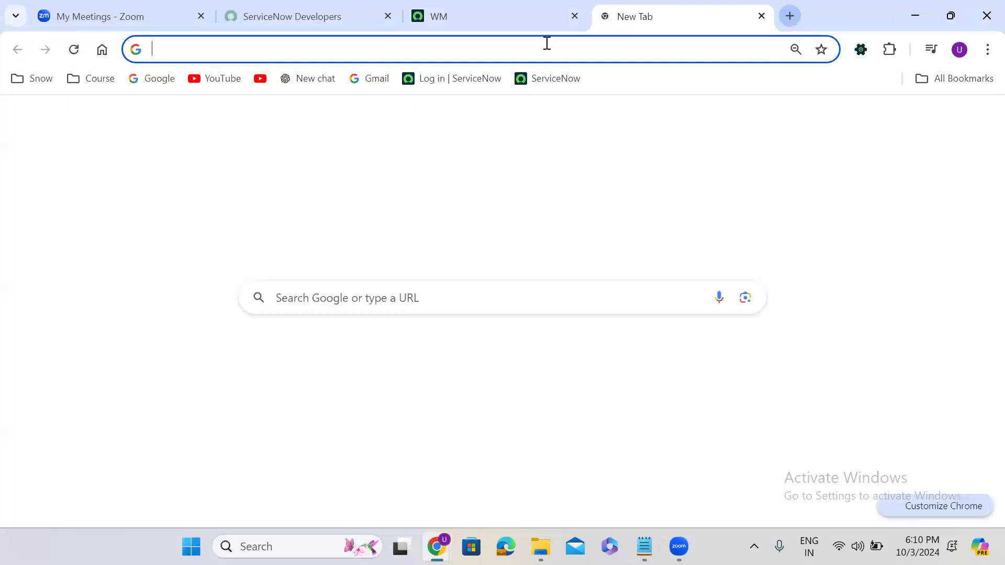
pyautogui.click(418, 45)
pyautogui.write('laptop is ')
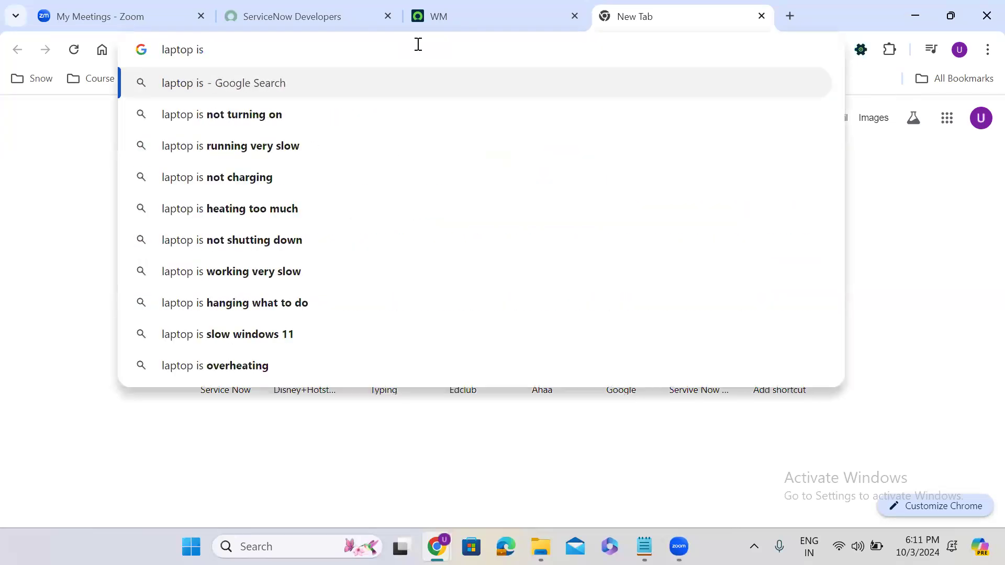
pyautogui.write('not working')
pyautogui.press('Return')
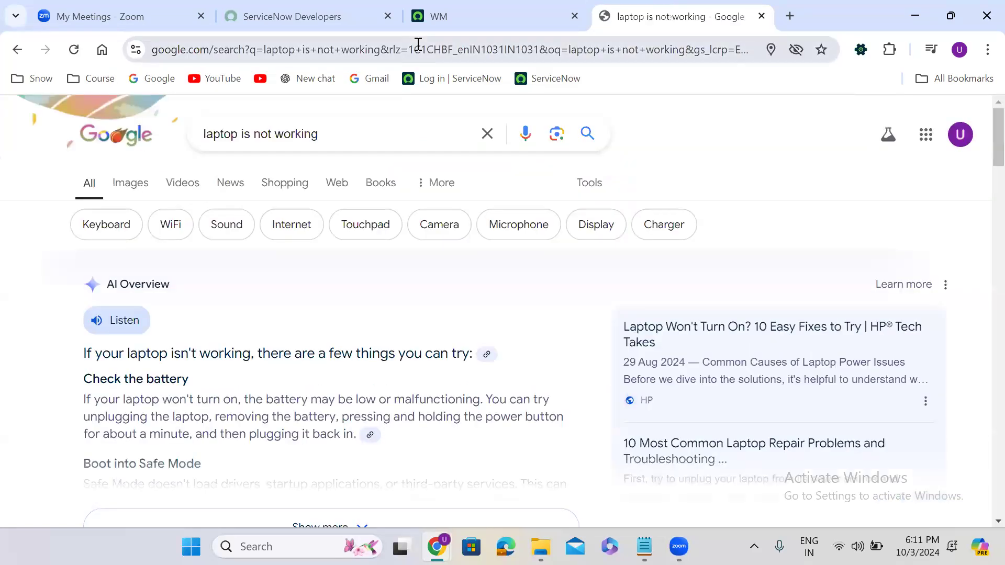
# Step: Inspect the results page address and pick out its q search parameter
pyautogui.click(237, 45)
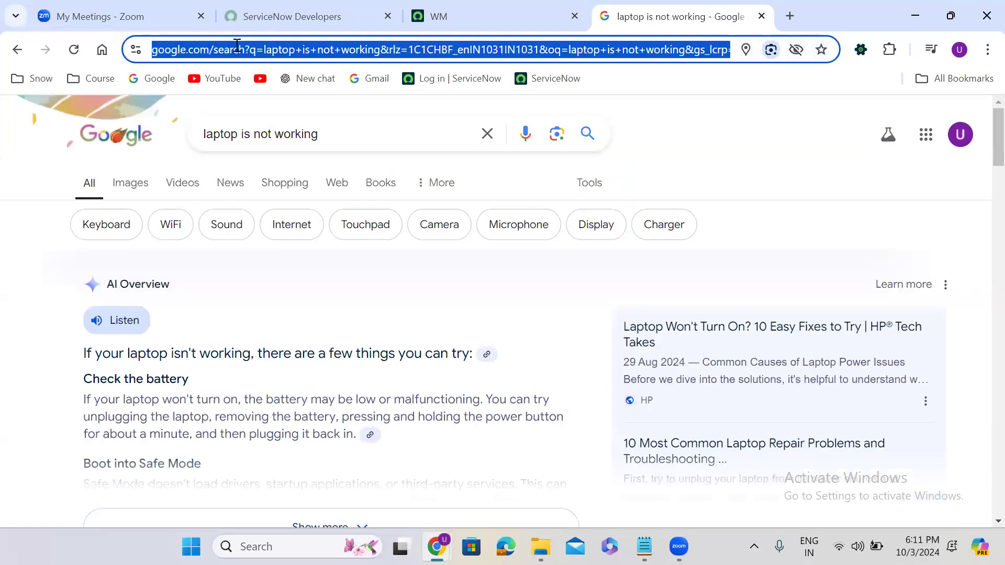
pyautogui.click(209, 48)
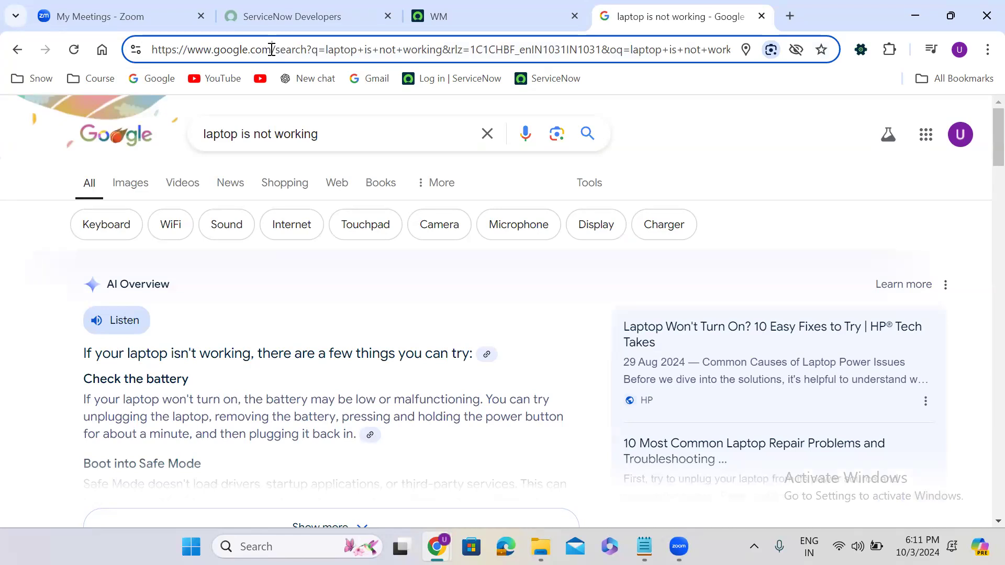
pyautogui.moveTo(273, 50); pyautogui.dragTo(658, 61)
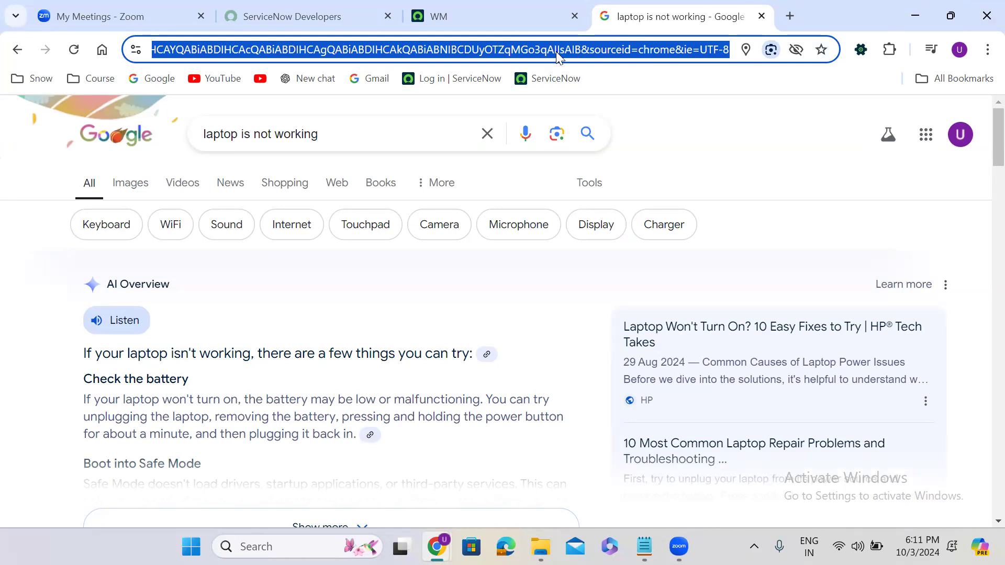
pyautogui.click(384, 53)
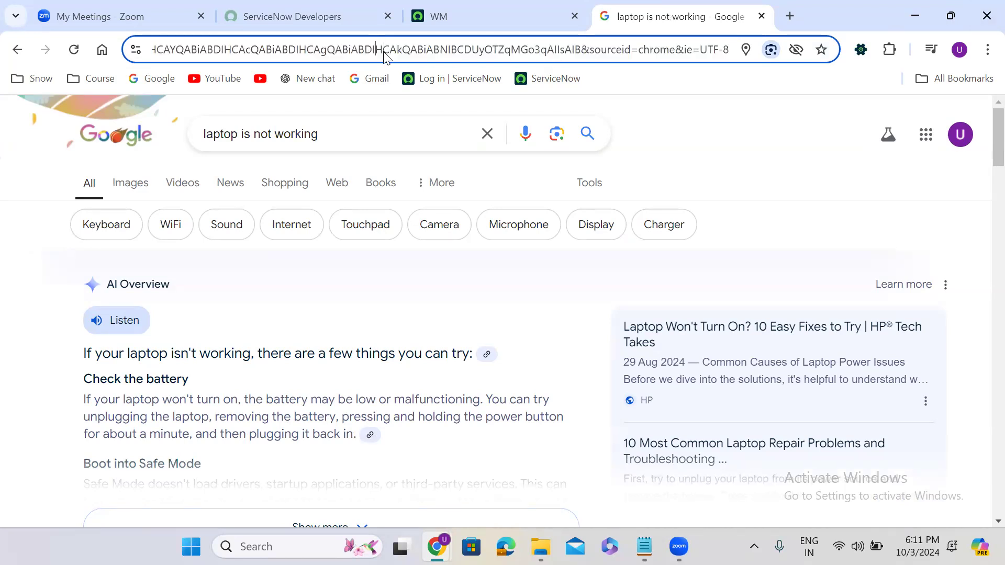
pyautogui.press('Left')
pyautogui.press('Left')
pyautogui.press('Left')
pyautogui.press('Left')
pyautogui.press('Left')
pyautogui.press('Left')
pyautogui.press('Left')
pyautogui.press('Left')
pyautogui.press('Left')
pyautogui.press('Left')
pyautogui.press('Left')
pyautogui.press('Left')
pyautogui.press('Left')
pyautogui.press('Left')
pyautogui.press('Left')
pyautogui.press('Left')
pyautogui.press('Left')
pyautogui.press('Left')
pyautogui.press('Left')
pyautogui.press('Left')
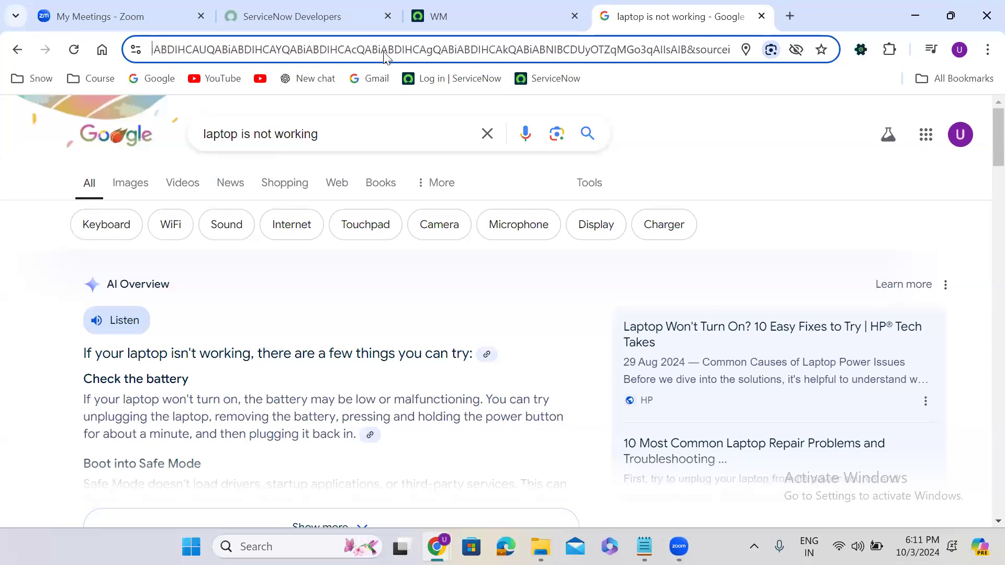
pyautogui.press('Left')
pyautogui.press('Left')
pyautogui.press('Left')
pyautogui.press('Left')
pyautogui.press('Left')
pyautogui.press('Left')
pyautogui.press('Left')
pyautogui.press('Left')
pyautogui.press('Left')
pyautogui.press('Left')
pyautogui.press('Left')
pyautogui.press('Left')
pyautogui.press('Left')
pyautogui.press('Left')
pyautogui.press('Left')
pyautogui.press('Left')
pyautogui.press('Left')
pyautogui.press('Left')
pyautogui.press('Left')
pyautogui.press('Left')
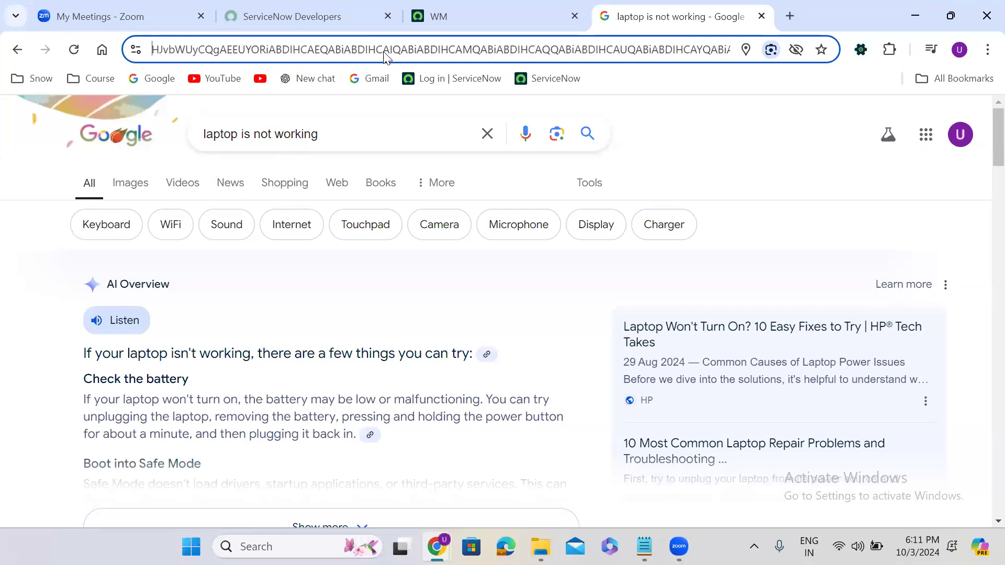
pyautogui.press('Left')
pyautogui.press('Left')
pyautogui.press('Left')
pyautogui.press('Left')
pyautogui.press('Left')
pyautogui.press('Left')
pyautogui.press('Left')
pyautogui.press('Left')
pyautogui.press('Left')
pyautogui.press('Left')
pyautogui.press('Left')
pyautogui.press('Left')
pyautogui.press('Left')
pyautogui.press('Left')
pyautogui.press('Left')
pyautogui.press('Left')
pyautogui.press('Left')
pyautogui.press('Left')
pyautogui.press('Left')
pyautogui.press('Left')
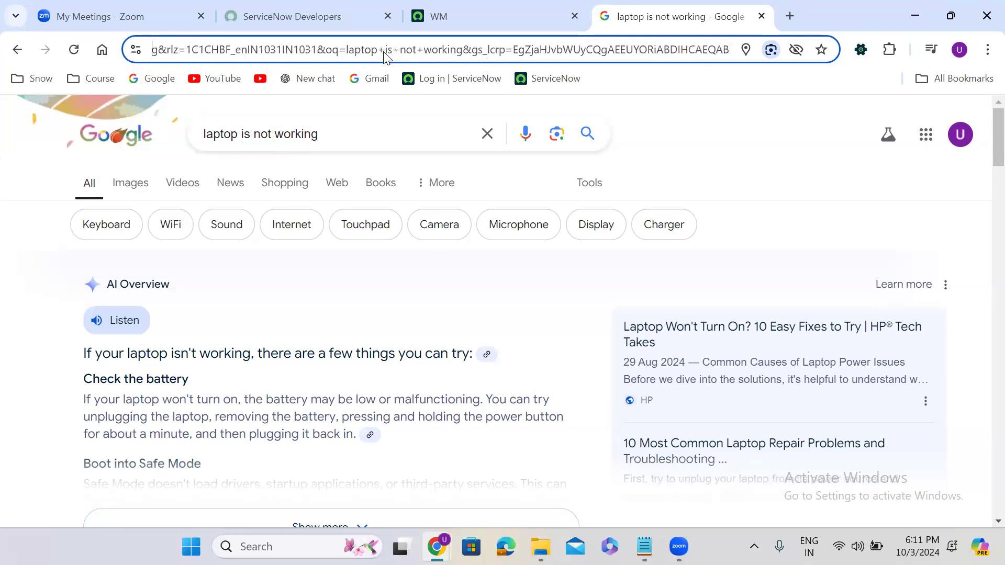
pyautogui.press('Left')
pyautogui.press('Left')
pyautogui.press('Left')
pyautogui.press('Left')
pyautogui.press('Left')
pyautogui.press('Left')
pyautogui.press('Left')
pyautogui.press('Left')
pyautogui.press('Left')
pyautogui.press('Left')
pyautogui.press('Left')
pyautogui.press('Left')
pyautogui.press('Left')
pyautogui.press('Left')
pyautogui.press('Left')
pyautogui.press('Left')
pyautogui.press('Left')
pyautogui.press('Left')
pyautogui.press('Left')
pyautogui.press('Left')
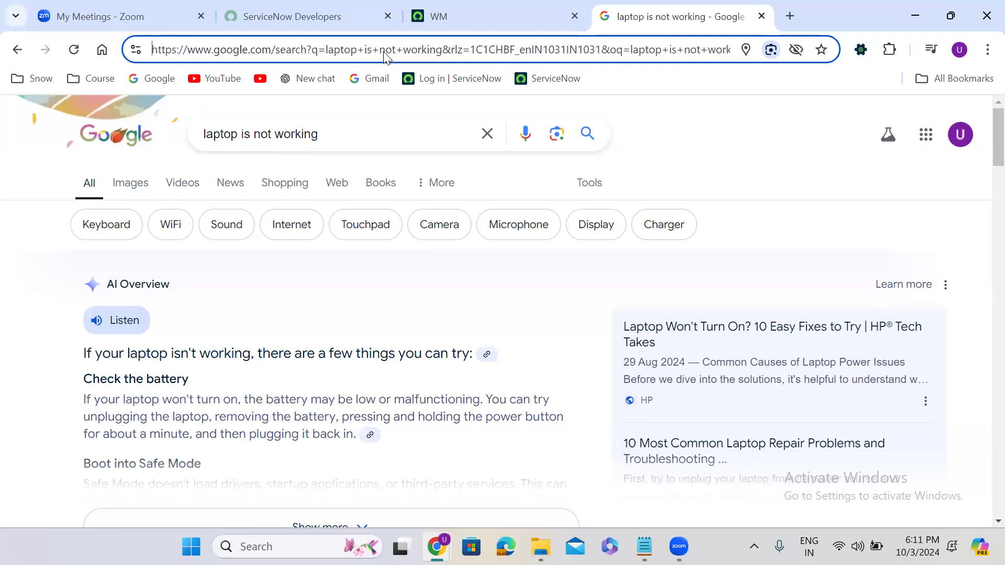
pyautogui.doubleClick(314, 49)
# Step: In the ServiceNow tab's address, mark the base URL and the instance name dev222236
pyautogui.click(500, 6)
pyautogui.click(283, 50)
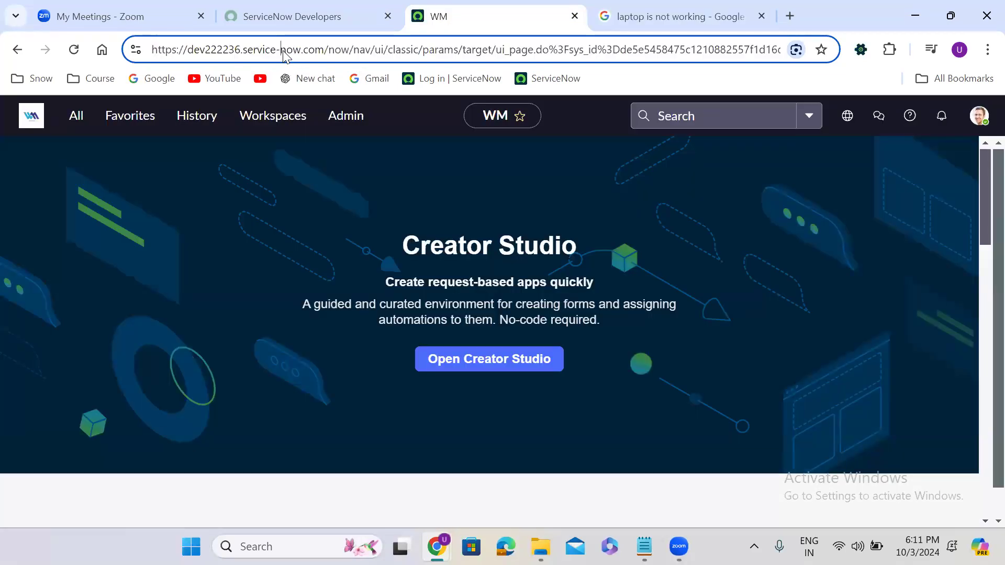
pyautogui.moveTo(329, 49); pyautogui.dragTo(106, 45)
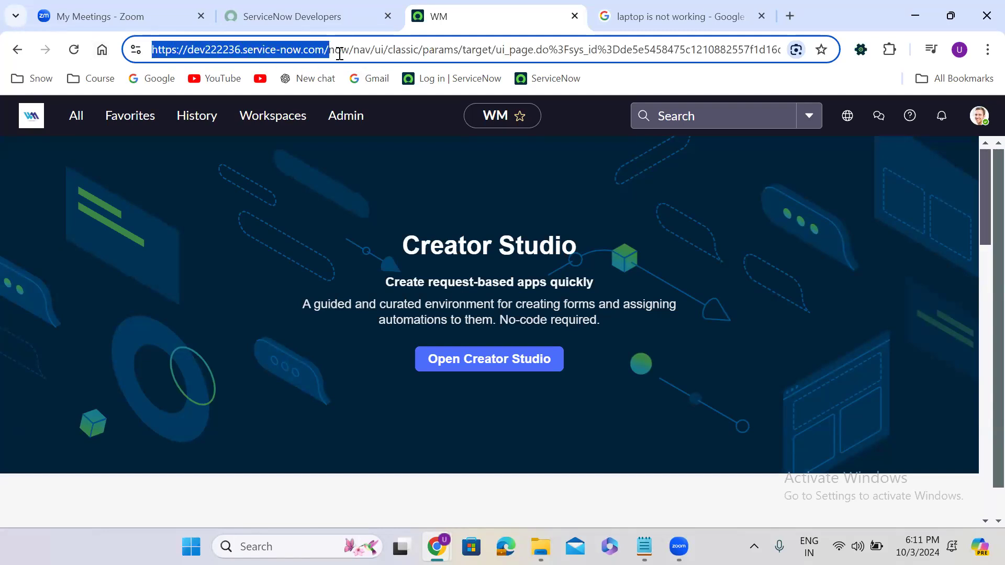
pyautogui.moveTo(332, 50); pyautogui.dragTo(841, 60)
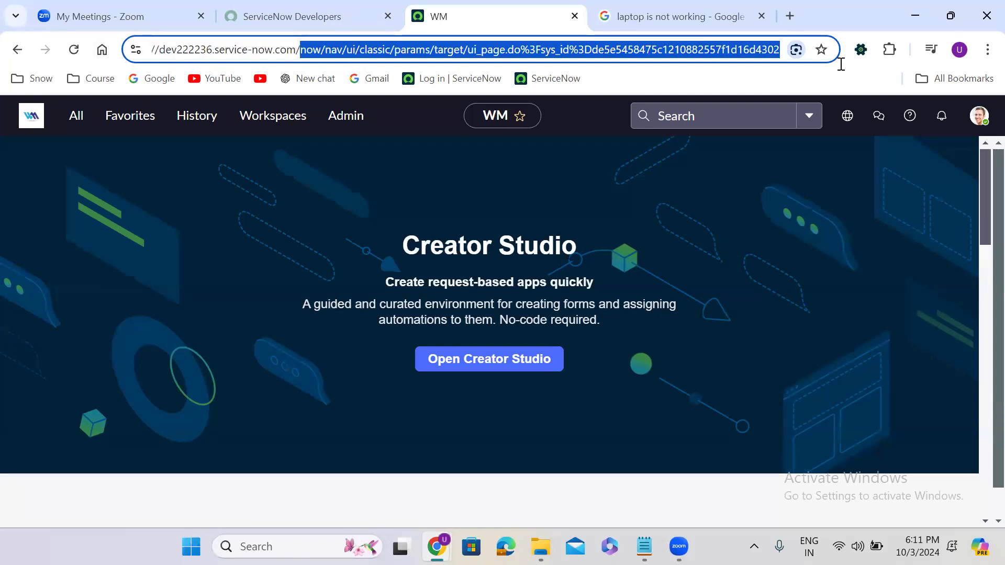
pyautogui.doubleClick(188, 49)
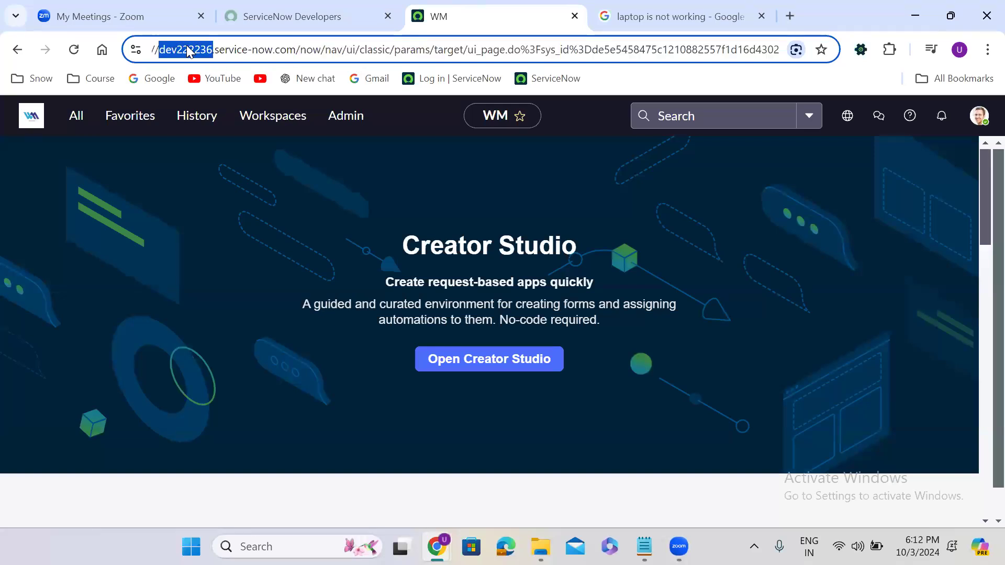
# Step: Enter amazondev.service-now.com in the Google tab's address bar, copy it and switch to Notepad
pyautogui.click(652, 16)
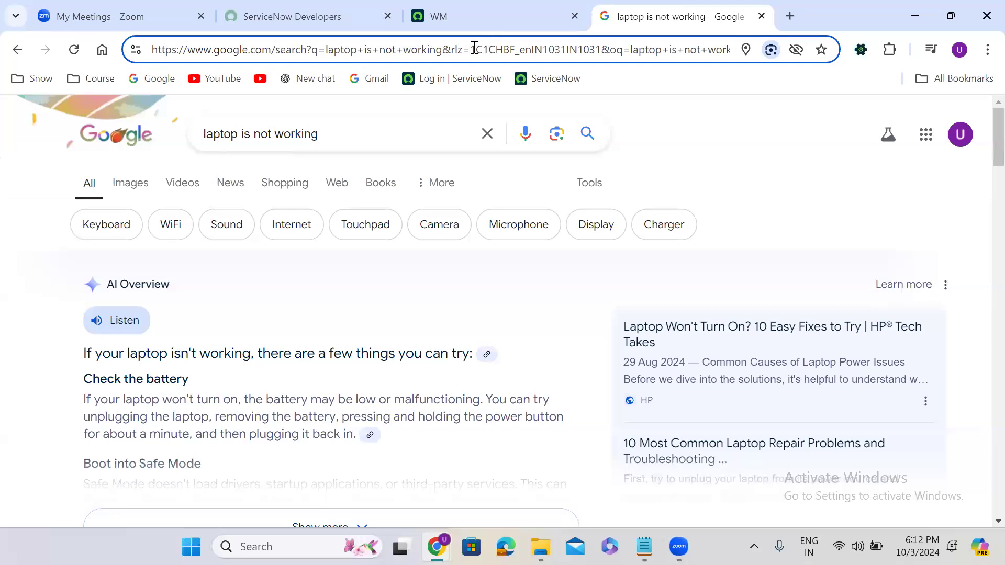
pyautogui.click(474, 48)
pyautogui.hotkey('ctrl', 'a')
pyautogui.write('ma')
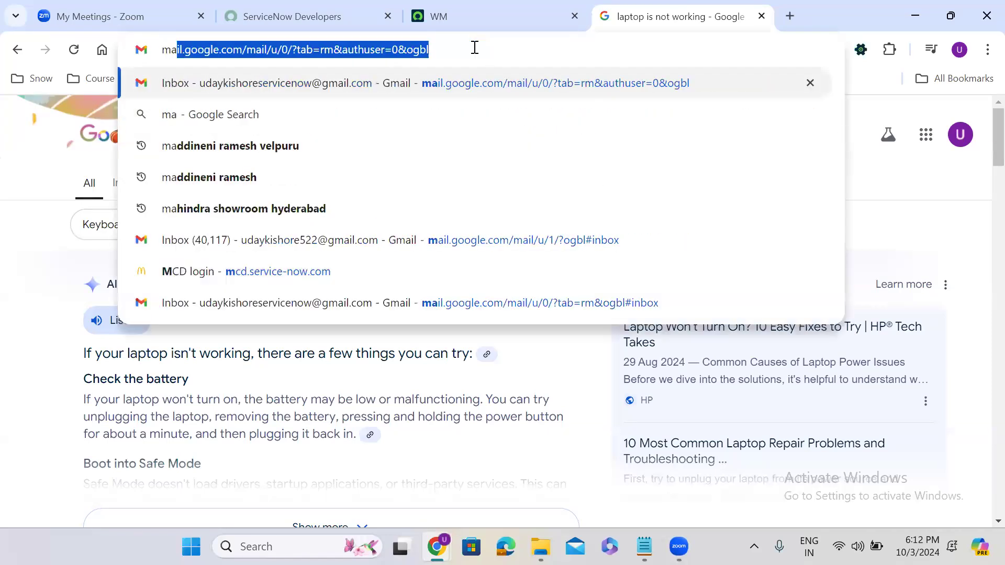
pyautogui.press('BackSpace')
pyautogui.press('BackSpace')
pyautogui.press('BackSpace')
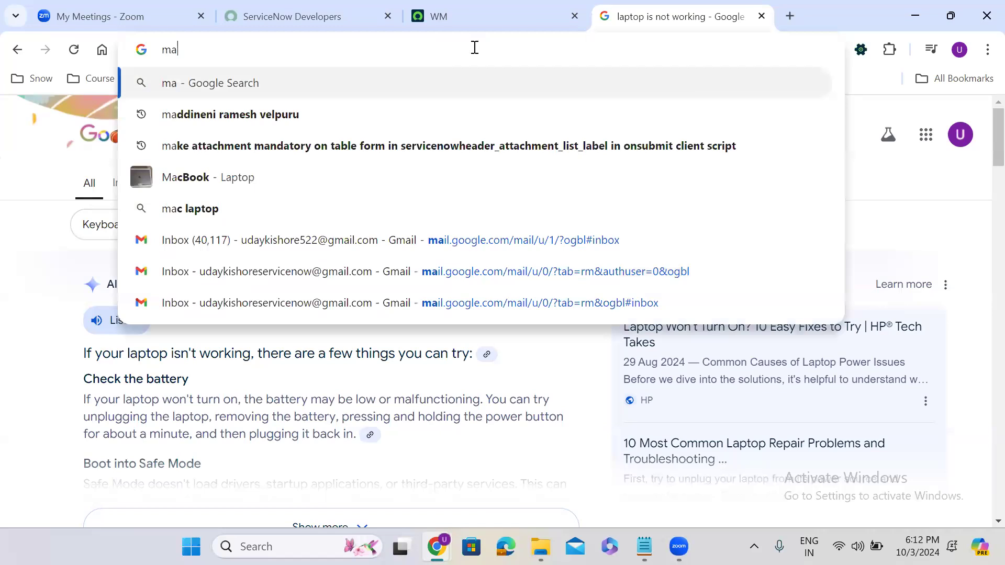
pyautogui.write('ama')
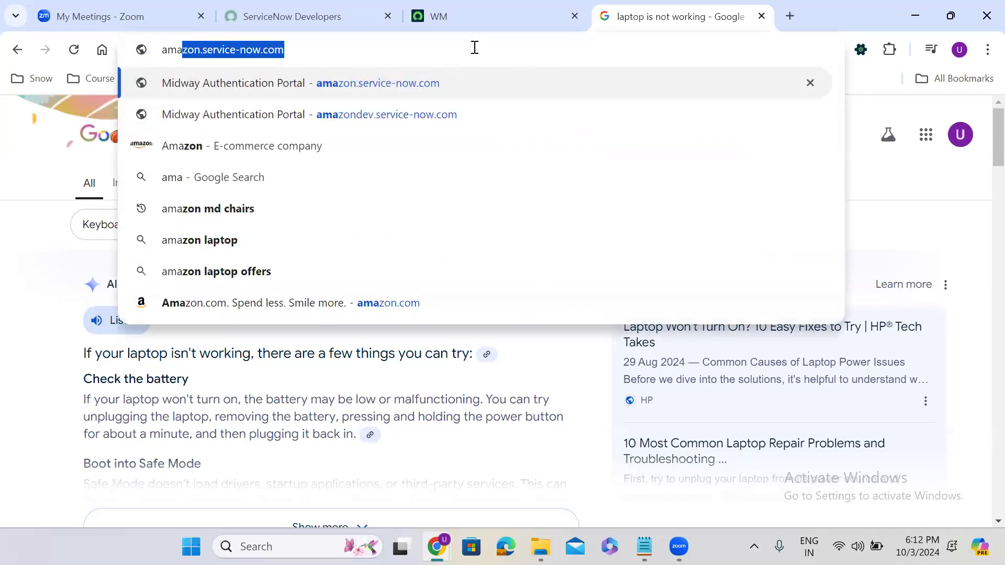
pyautogui.write('zondev')
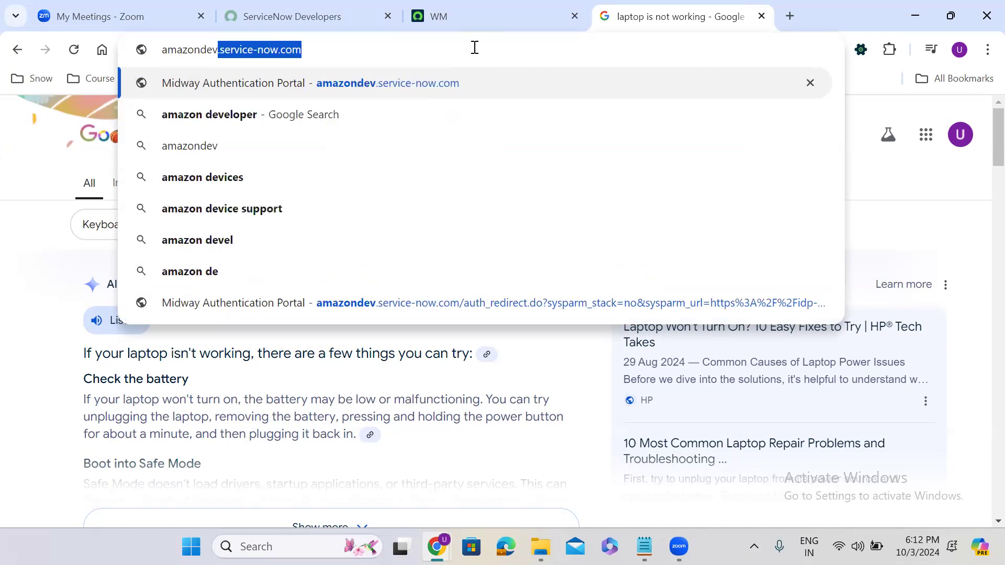
pyautogui.click(474, 48)
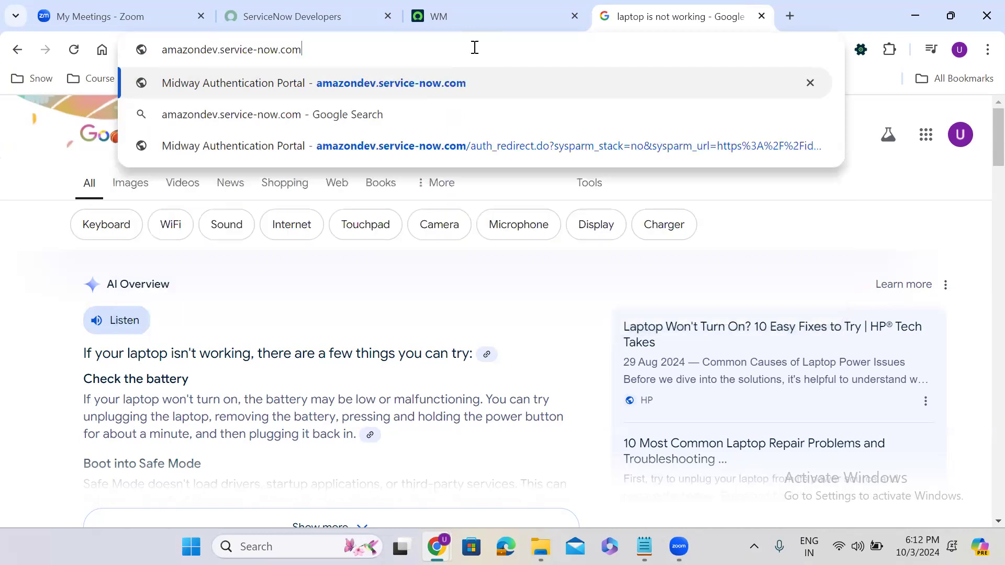
pyautogui.tripleClick(346, 54)
pyautogui.hotkey('ctrl', 'c')
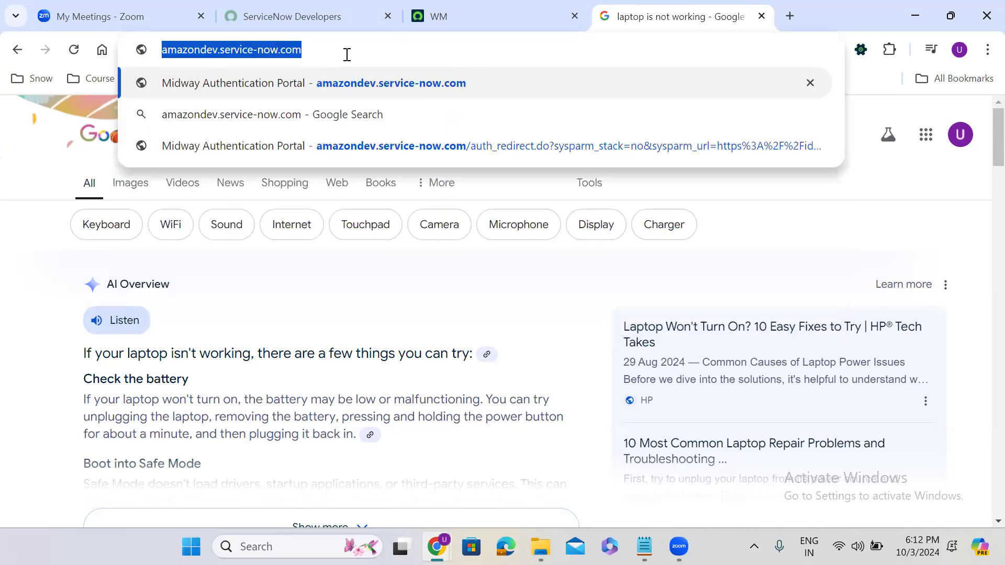
pyautogui.hotkey('alt', 'Tab')
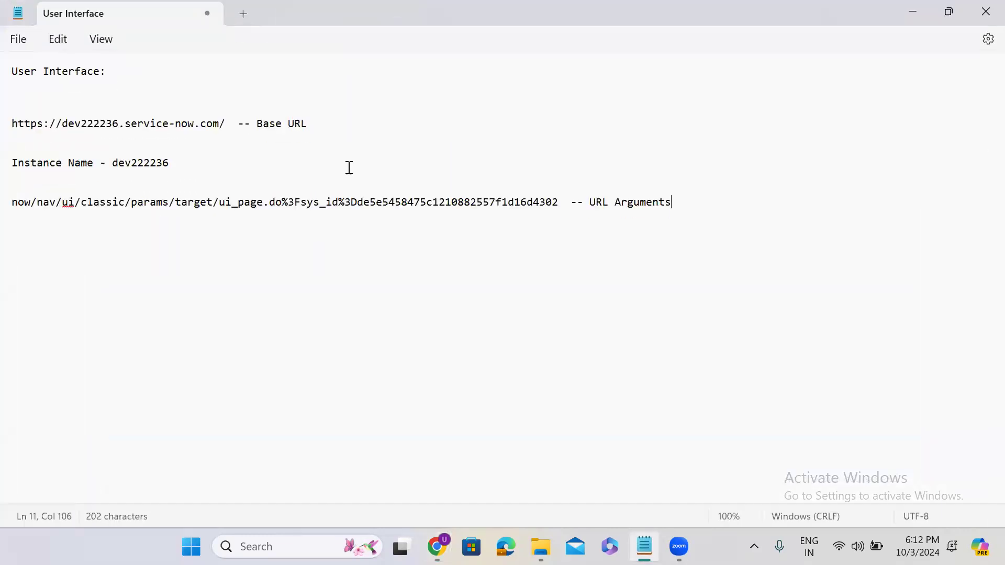
pyautogui.press('Return')
pyautogui.press('Return')
pyautogui.press('Return')
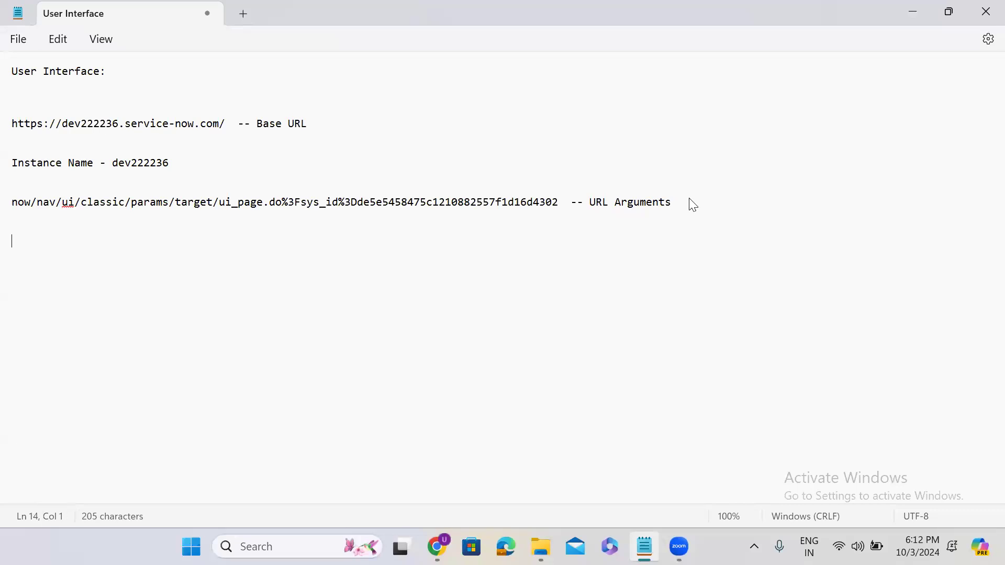
pyautogui.hotkey('ctrl', 'v')
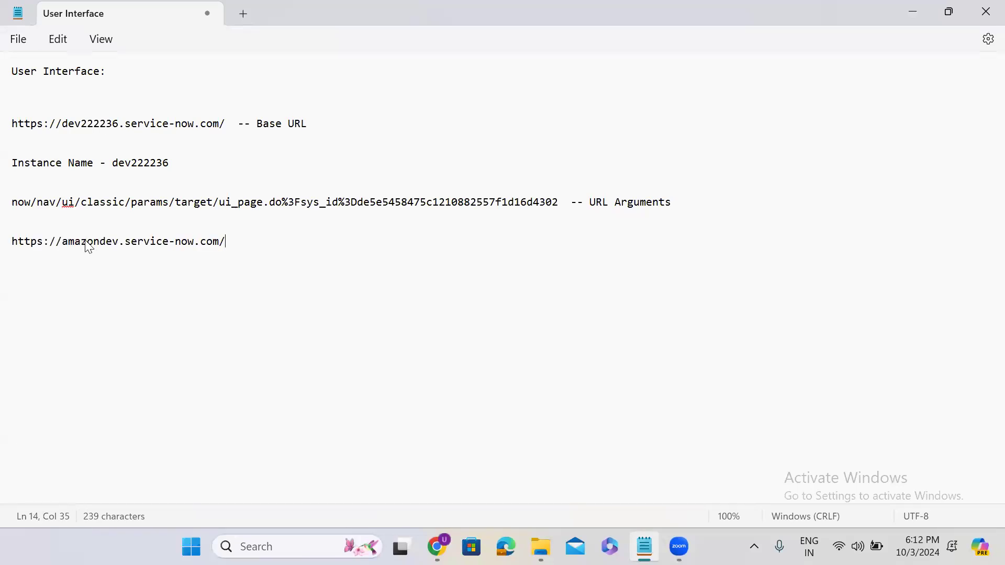
pyautogui.doubleClick(89, 244)
pyautogui.hotkey('ctrl', 'c')
pyautogui.click(256, 246)
pyautogui.press('Return')
pyautogui.press('Return')
pyautogui.write('Instan')
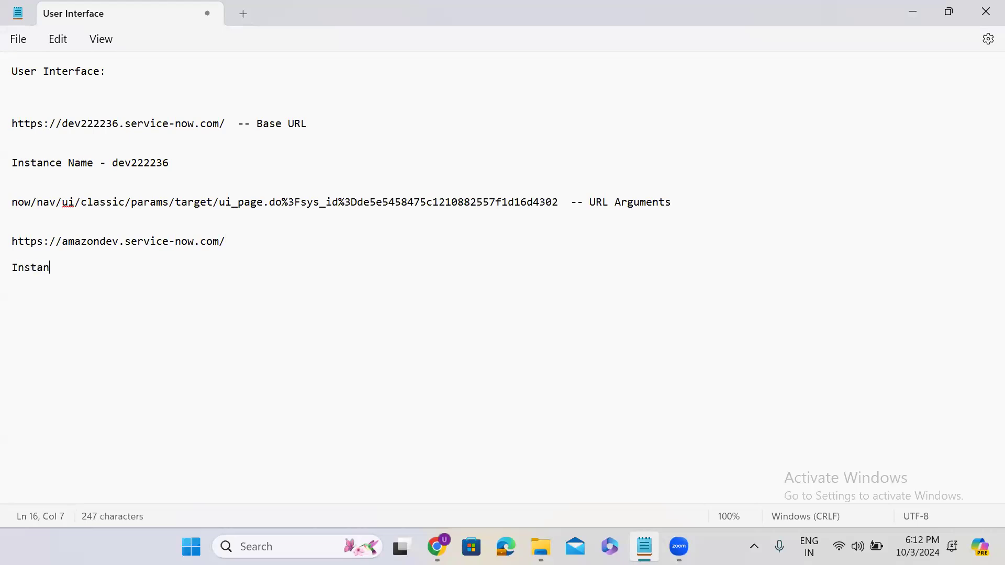
pyautogui.write('ce Name :')
pyautogui.hotkey('ctrl', 'v')
pyautogui.press('Return')
pyautogui.press('Return')
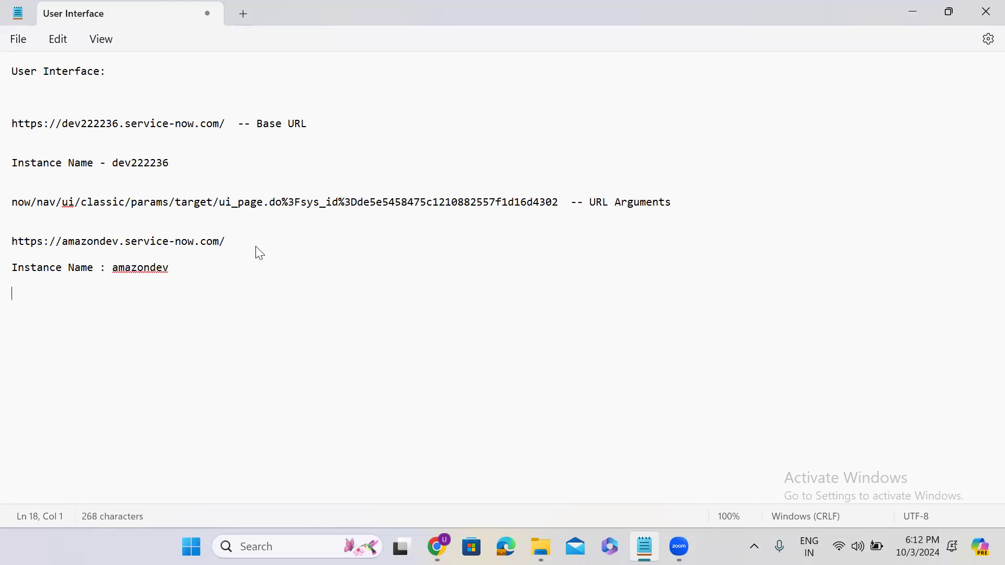
pyautogui.click(914, 17)
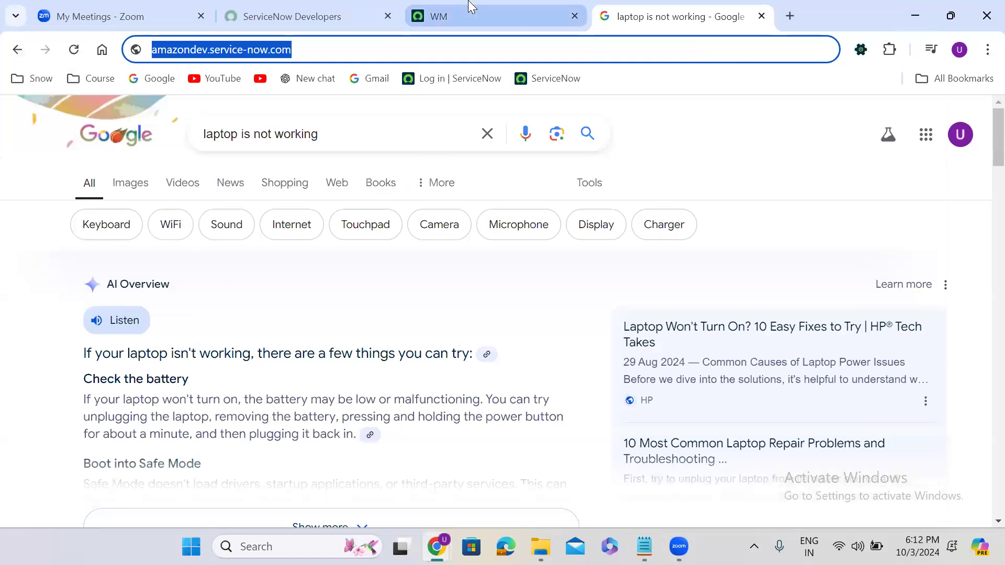
# Step: Replace the ServiceNow address path with sys_user_list.do to load the 717-record Users list
pyautogui.click(469, 7)
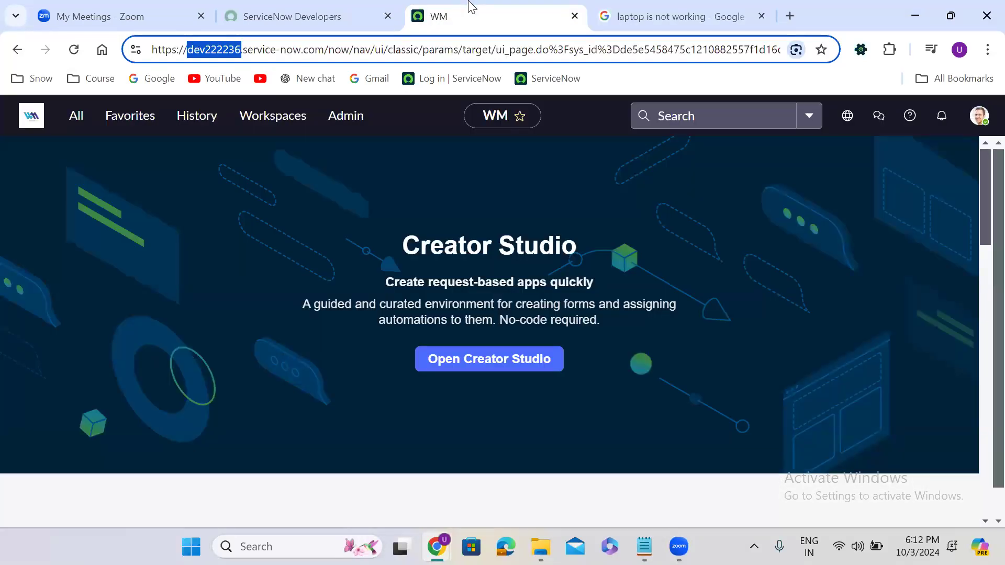
pyautogui.moveTo(327, 49); pyautogui.dragTo(785, 50)
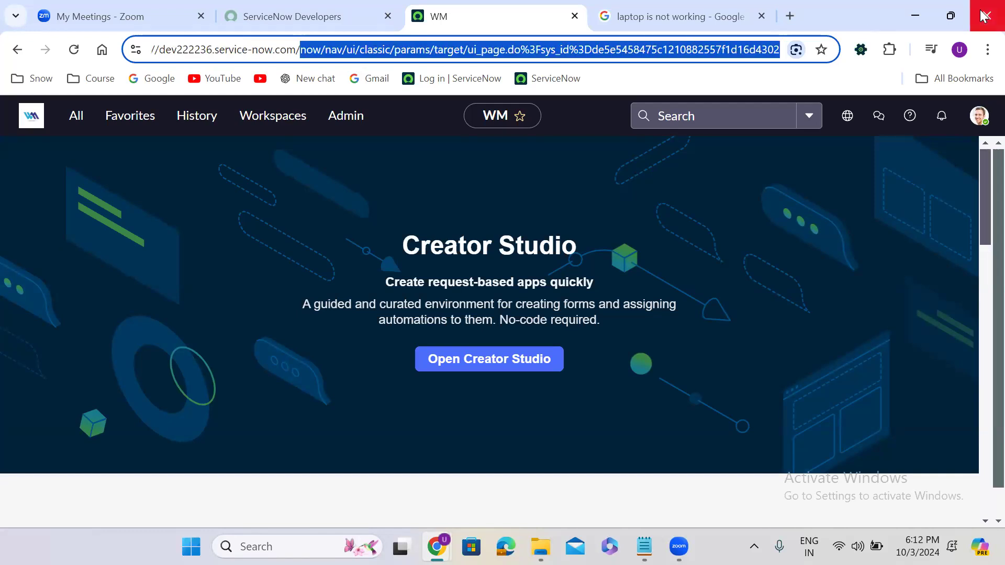
pyautogui.press('BackSpace')
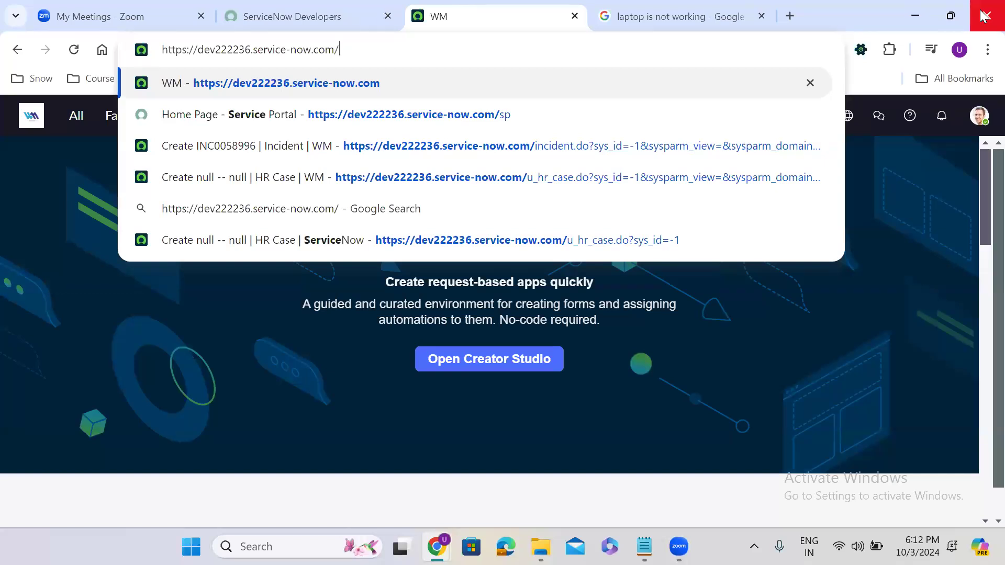
pyautogui.write('sys')
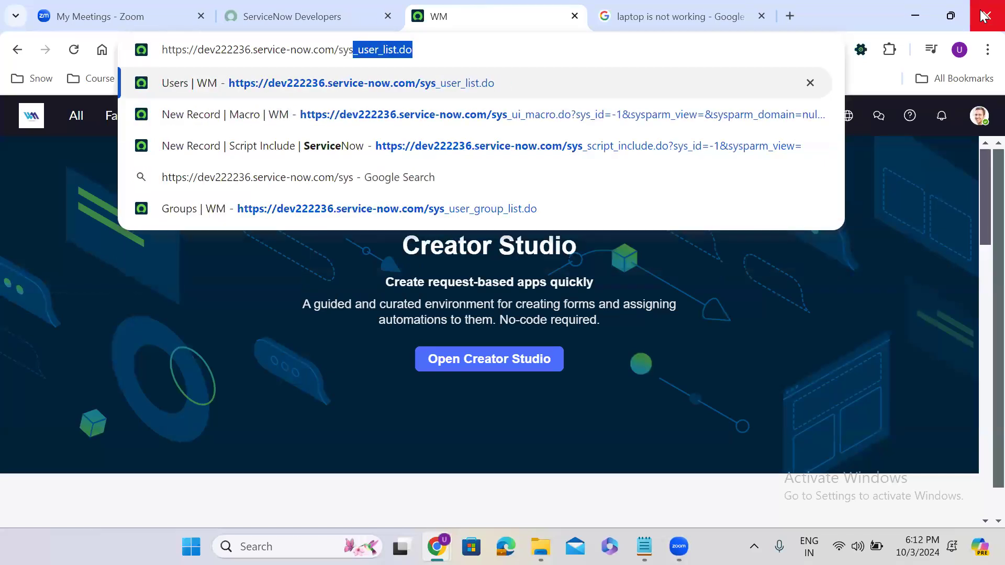
pyautogui.press('Return')
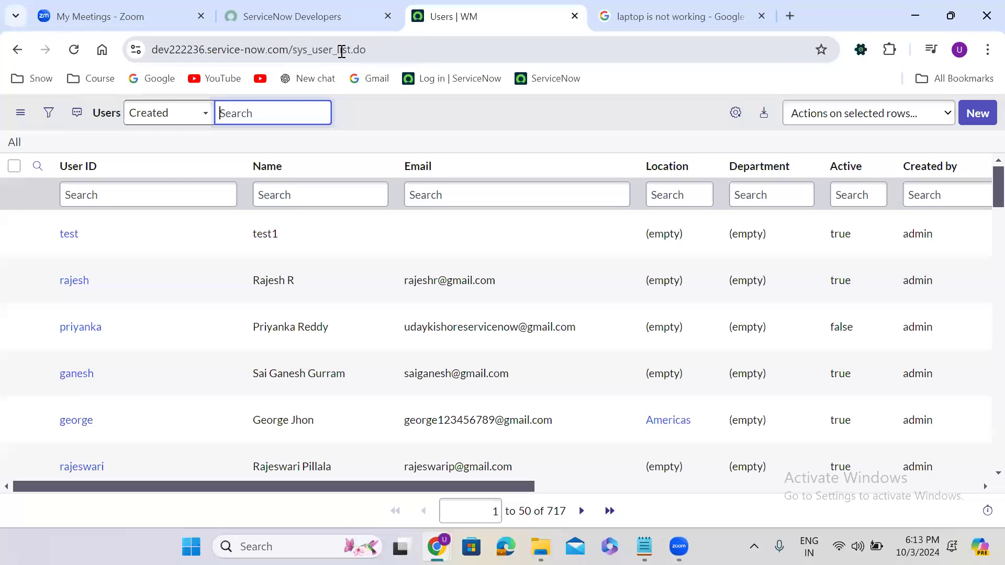
# Step: Remove '_list' from the address to open a new User record form
pyautogui.moveTo(331, 49); pyautogui.dragTo(294, 48)
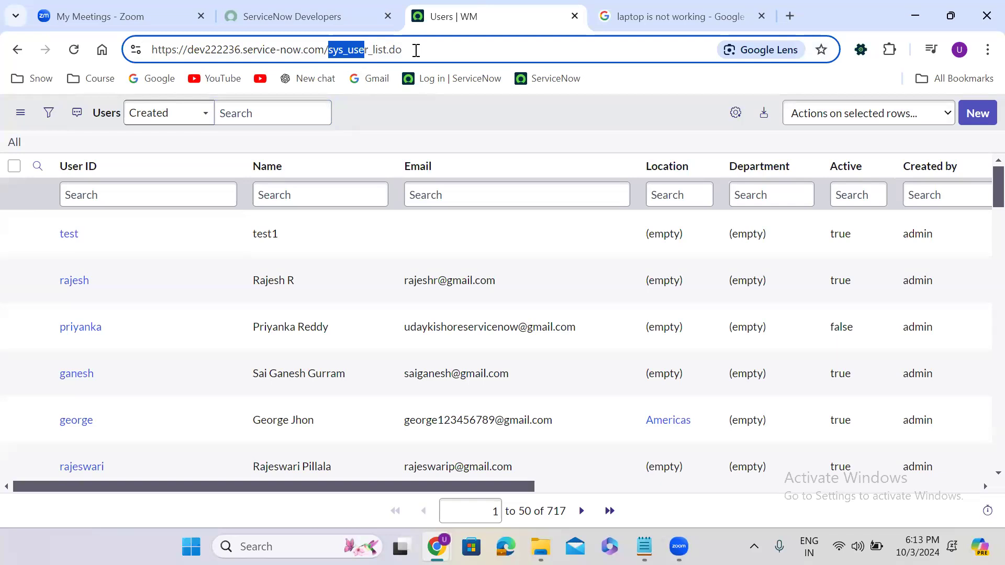
pyautogui.click(414, 50)
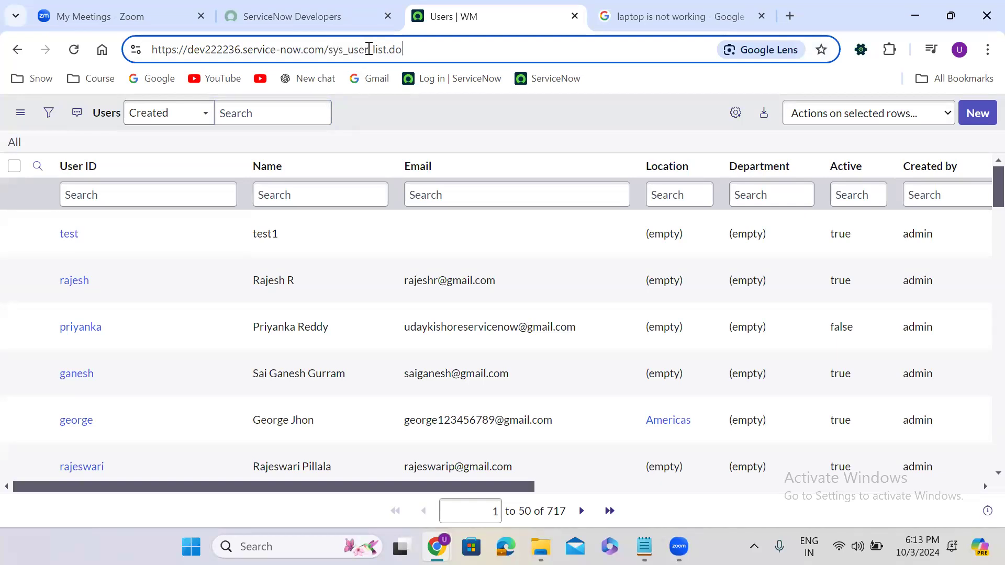
pyautogui.moveTo(369, 49)
pyautogui.mouseDown()
pyautogui.moveTo(393, 50)
pyautogui.moveTo(386, 55)
pyautogui.mouseUp()
pyautogui.press('BackSpace')
pyautogui.press('Return')
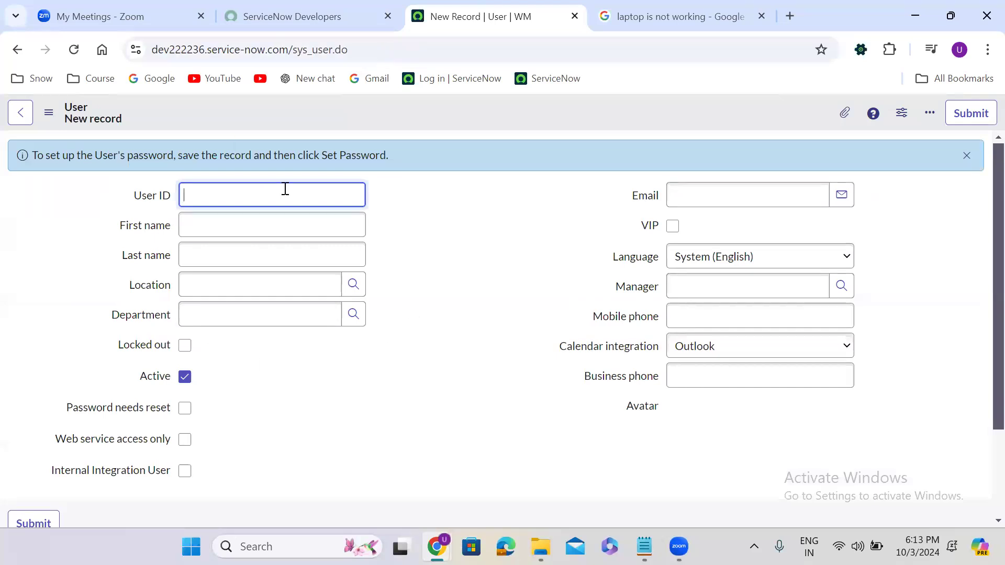
# Step: Re-add '_list' to reload the Users list, then delete sys_user_list.do to return home
pyautogui.click(332, 49)
pyautogui.click(332, 49)
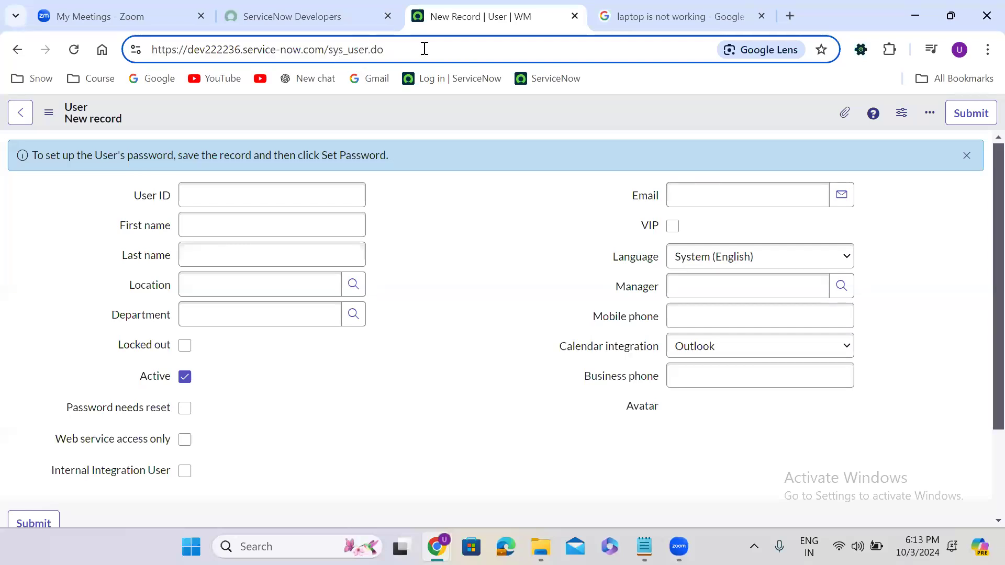
pyautogui.write('_list')
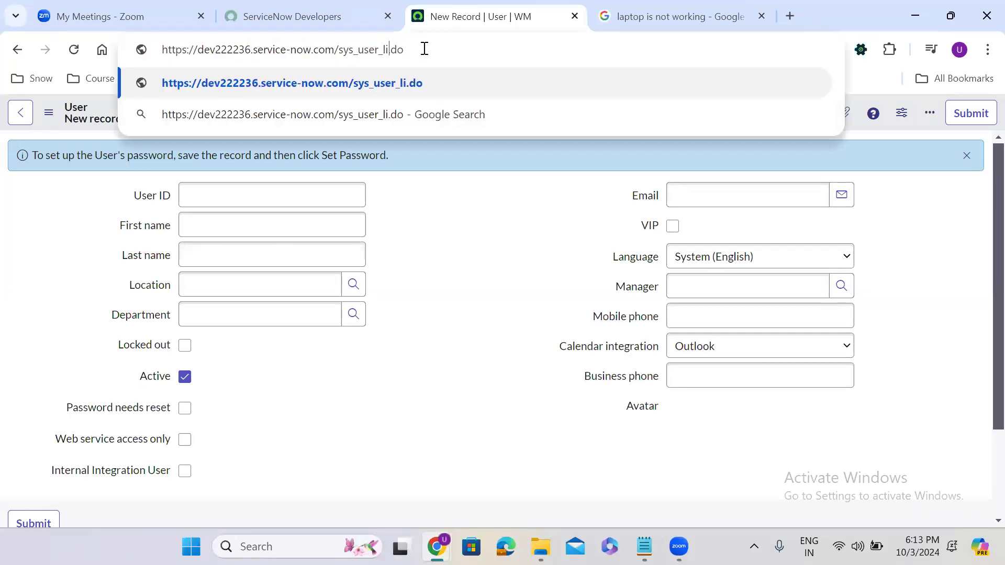
pyautogui.press('Return')
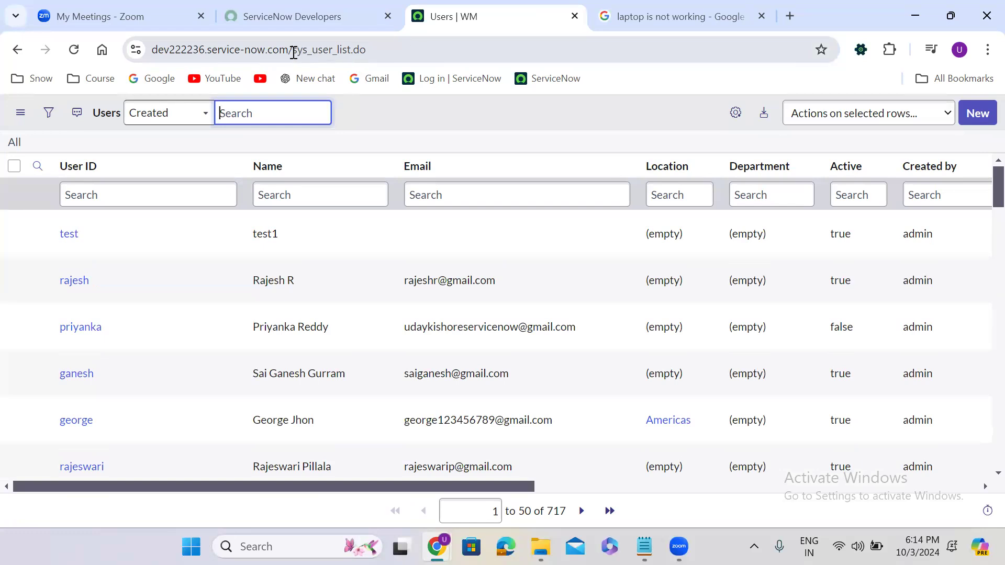
pyautogui.moveTo(293, 53); pyautogui.dragTo(659, 69)
pyautogui.press('BackSpace')
pyautogui.press('Return')
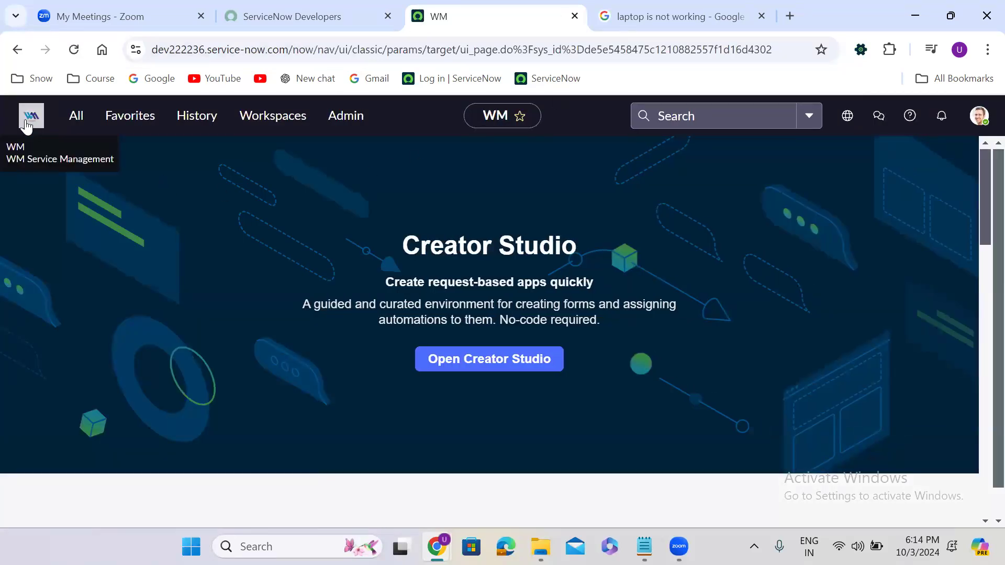
# Step: Reload the WM Creator Studio page and open the All application navigator
pyautogui.moveTo(10, 121); pyautogui.dragTo(986, 125)
pyautogui.click(783, 168)
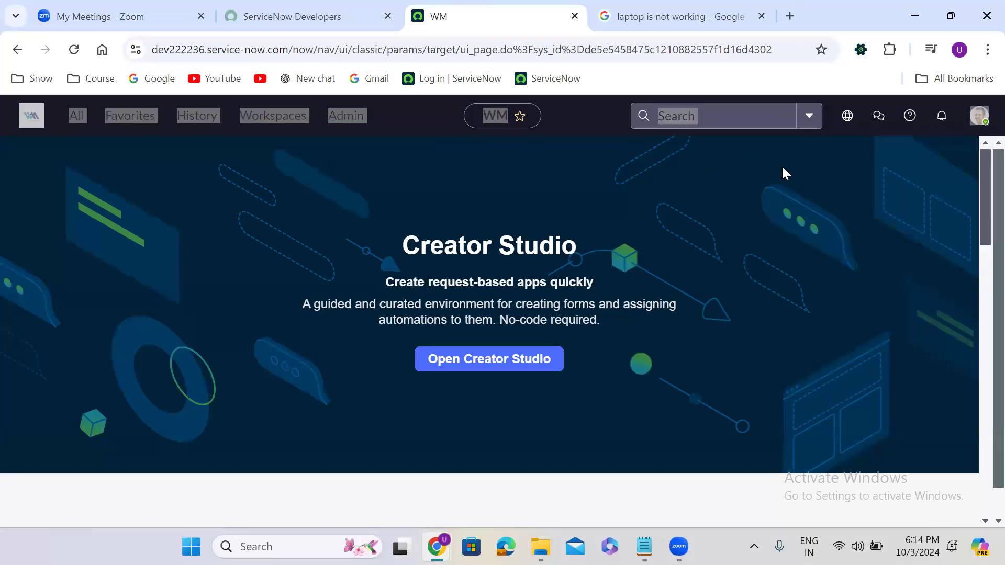
pyautogui.click(71, 47)
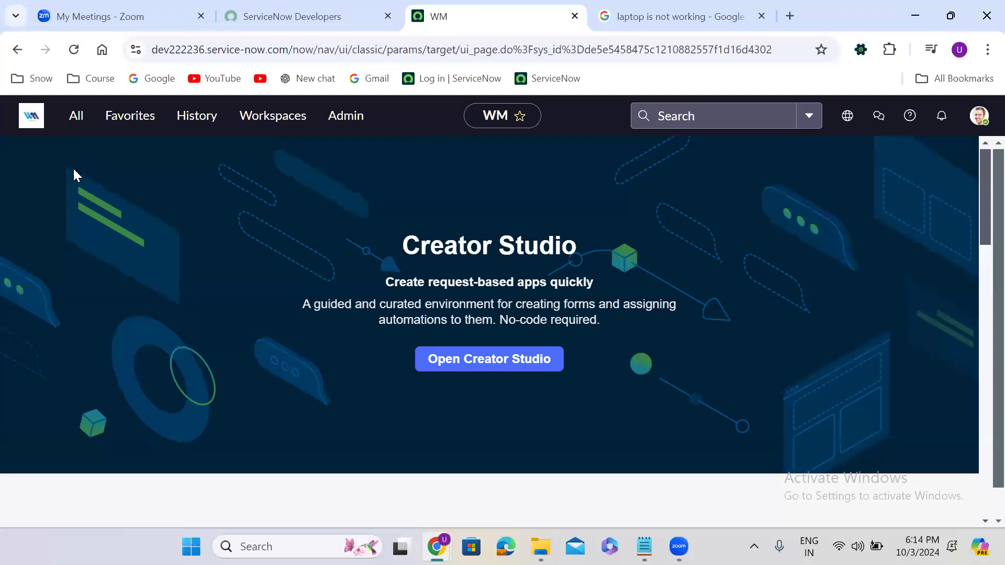
pyautogui.click(77, 117)
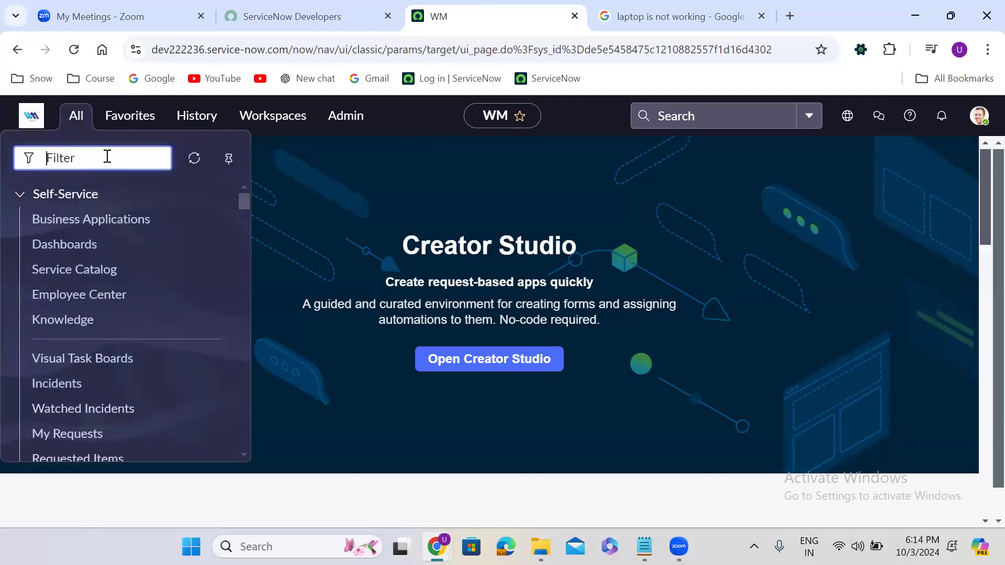
# Step: Pin the application navigator as a sidebar, then try a 'user admins' filter and clear it
pyautogui.click(226, 161)
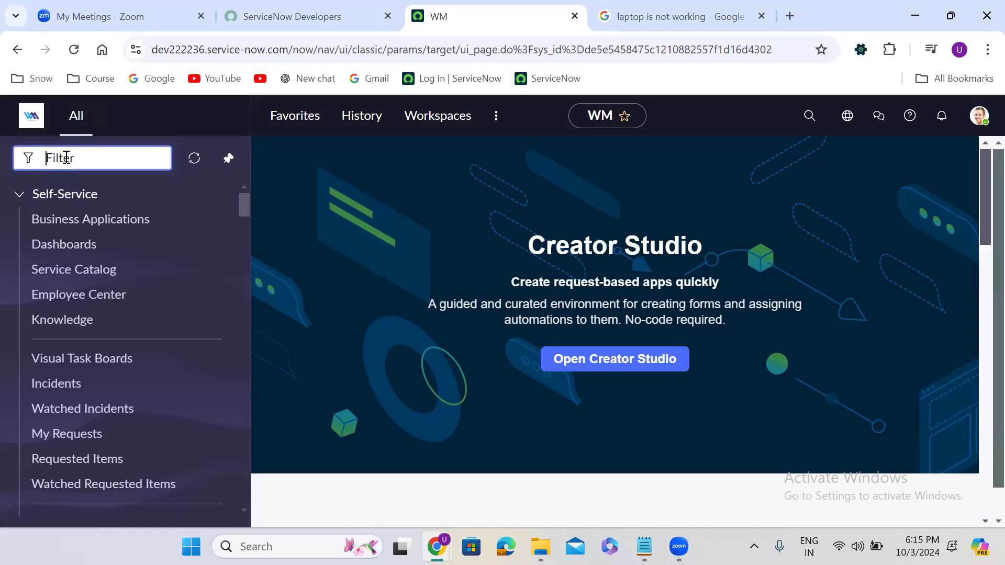
pyautogui.write('user ad')
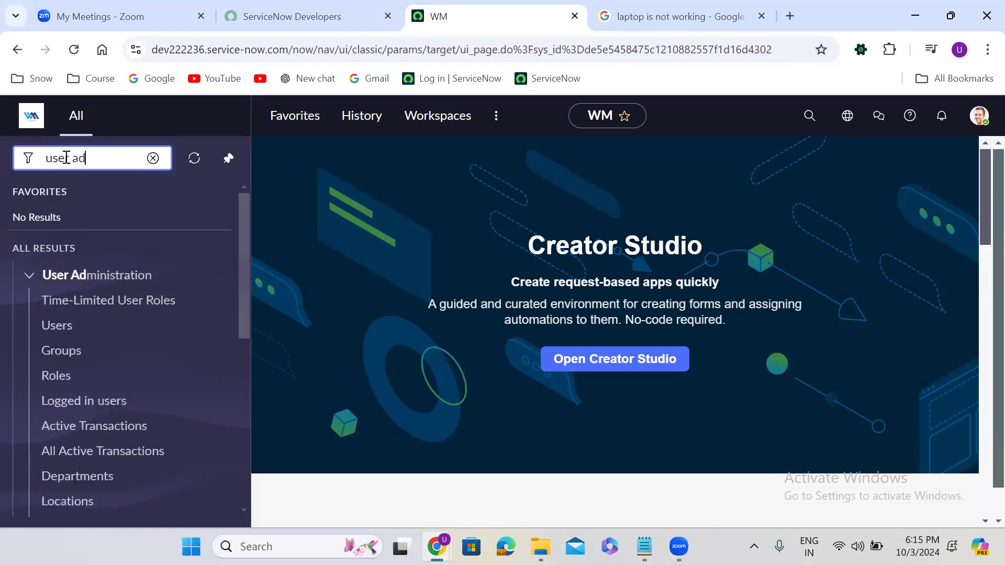
pyautogui.write('mins')
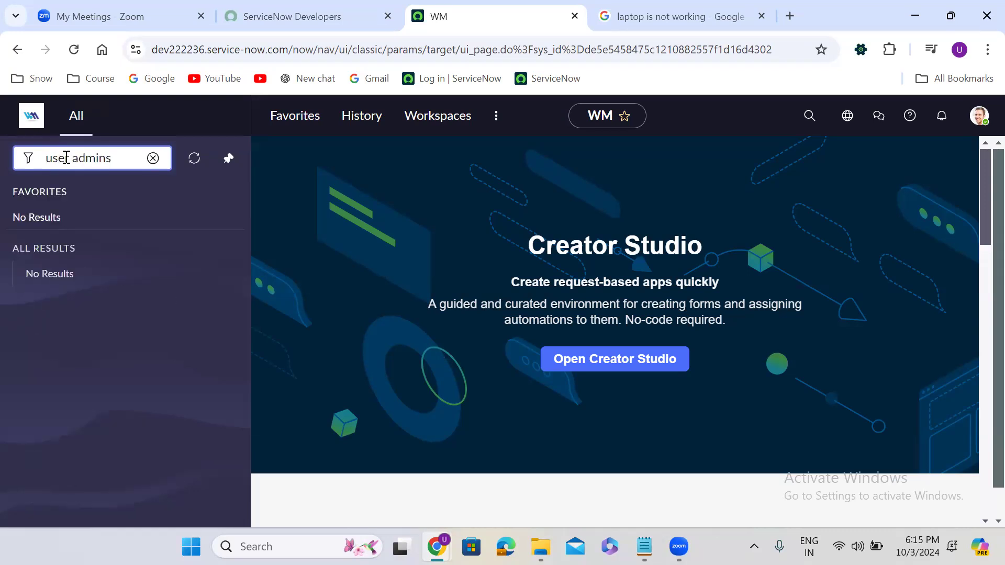
pyautogui.press('BackSpace')
pyautogui.press('BackSpace')
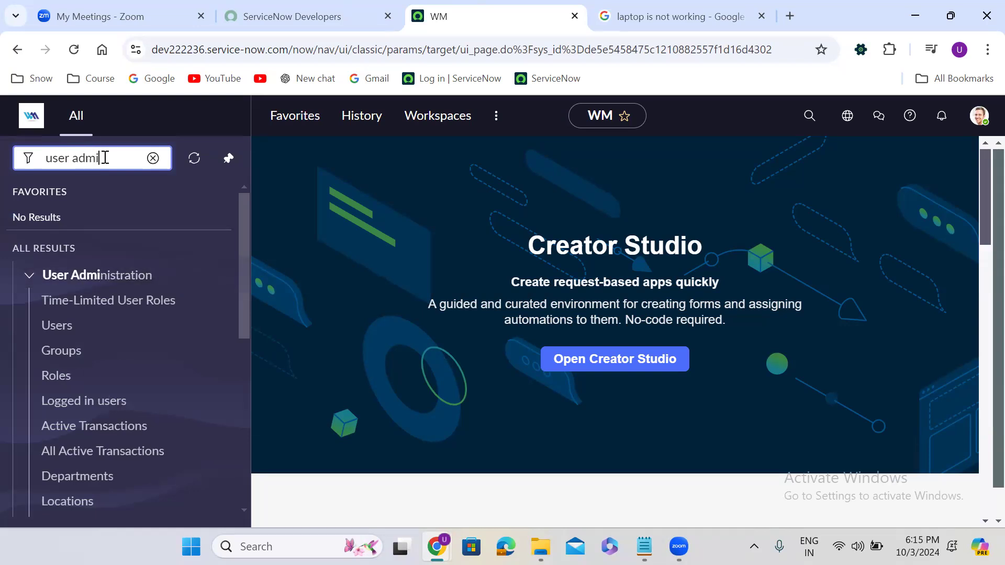
pyautogui.click(153, 158)
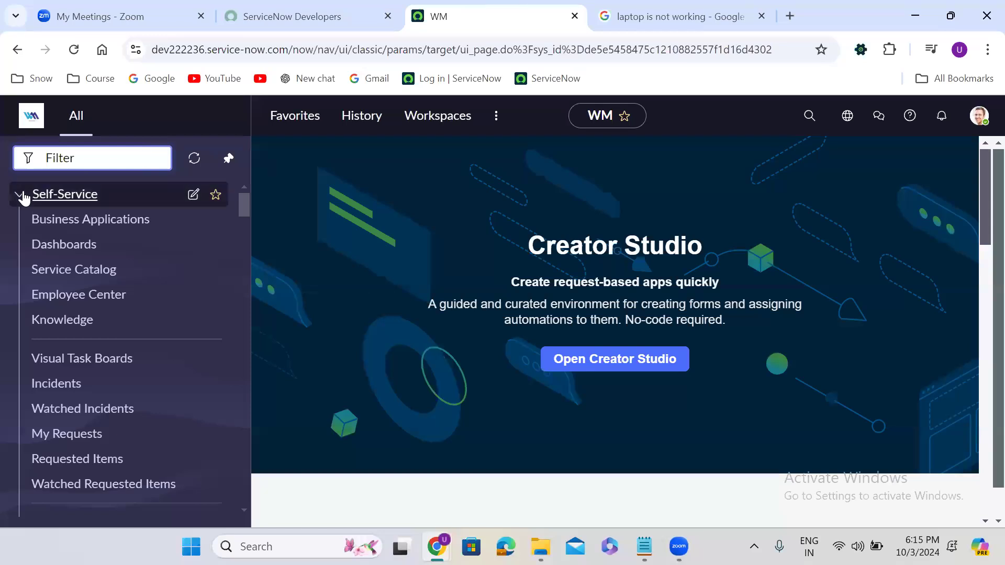
# Step: Leave the Self-Service group in the navigator collapsed
pyautogui.click(23, 197)
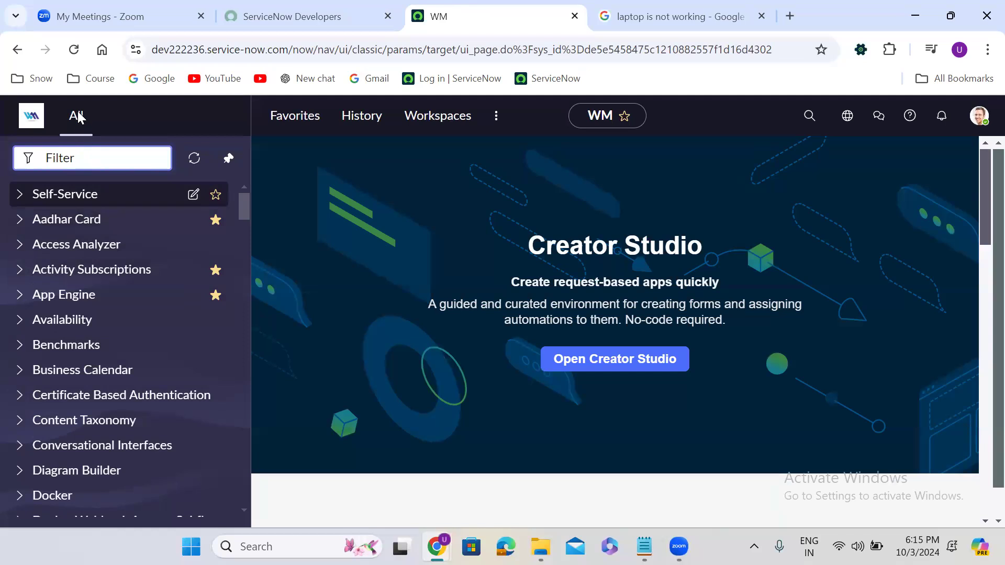
pyautogui.click(20, 198)
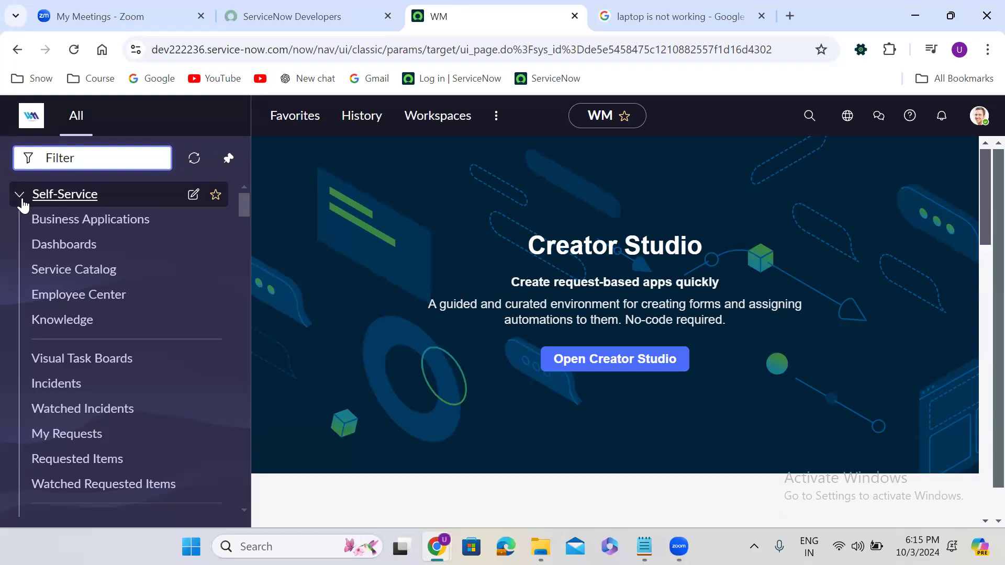
pyautogui.click(22, 202)
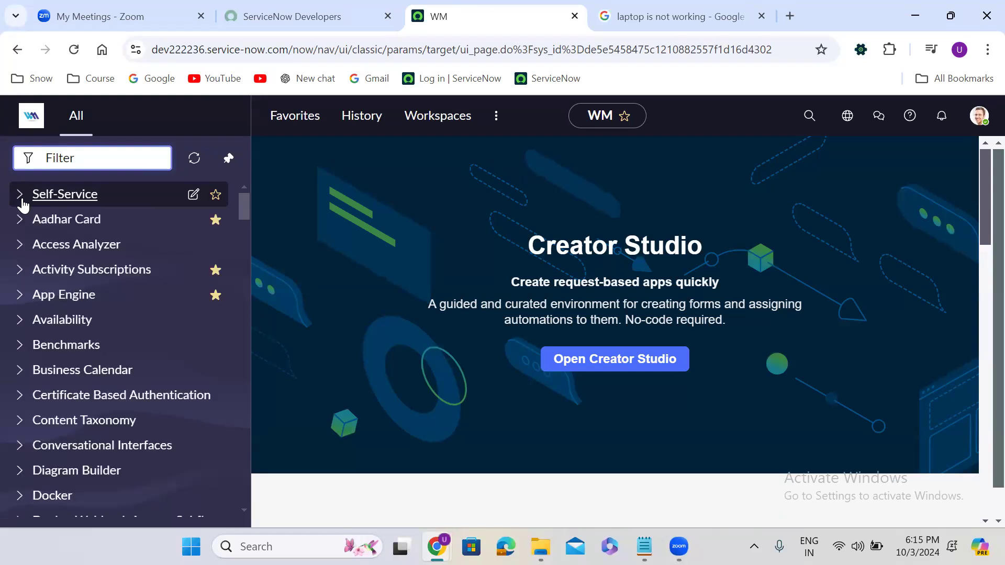
# Step: Star Access Analyzer to add it to favorites and close the confirmation
pyautogui.moveTo(242, 206); pyautogui.dragTo(272, 198)
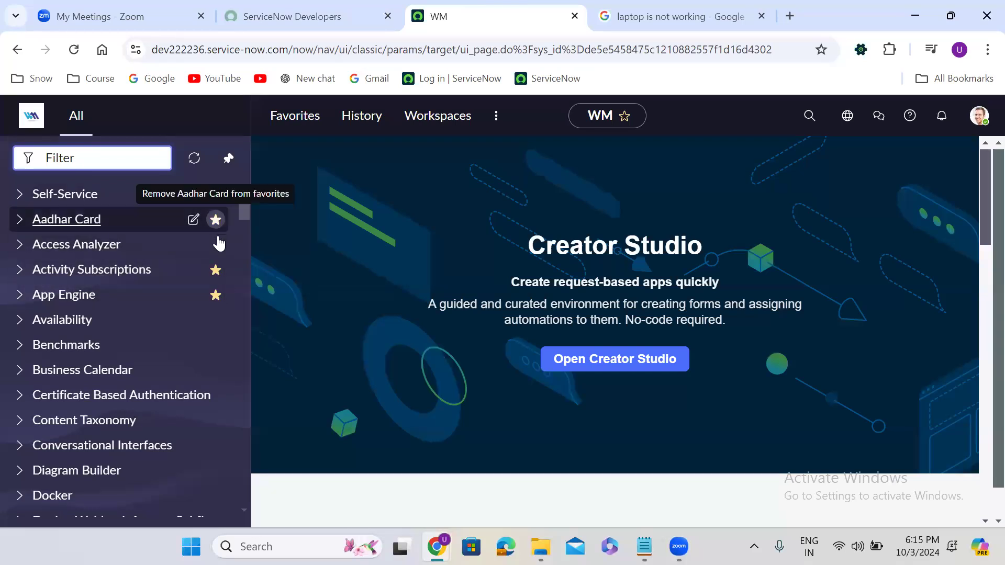
pyautogui.click(216, 220)
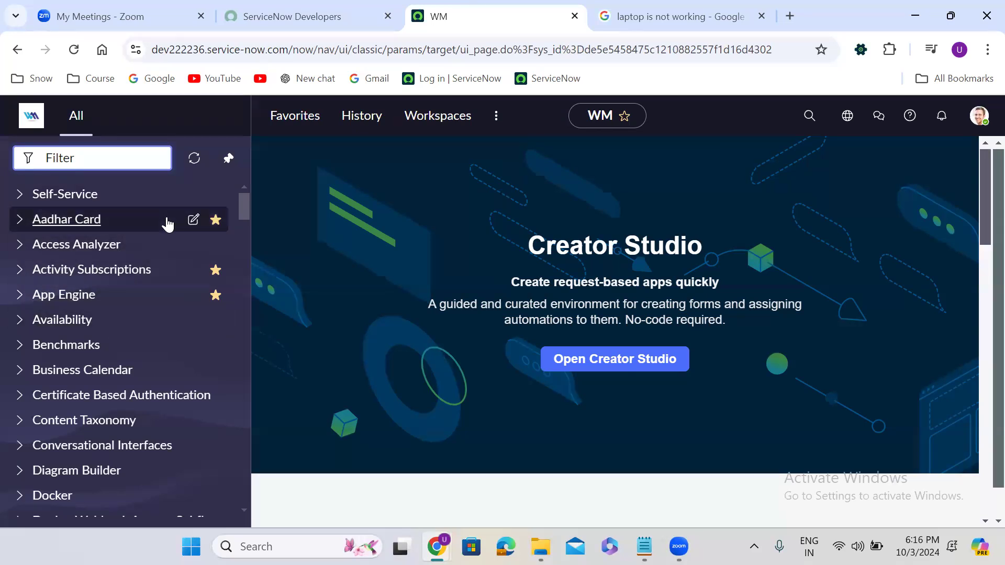
pyautogui.click(215, 245)
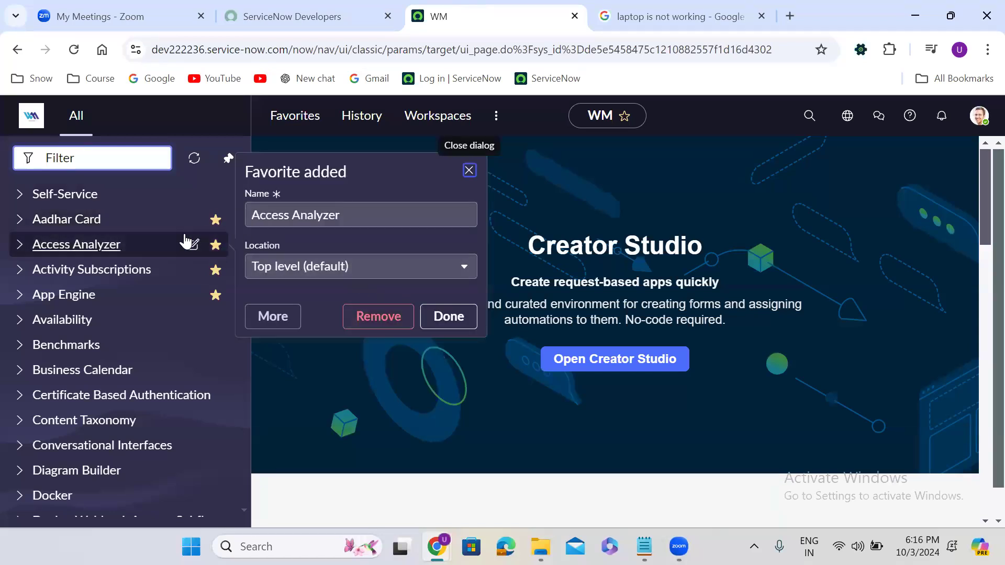
pyautogui.click(449, 317)
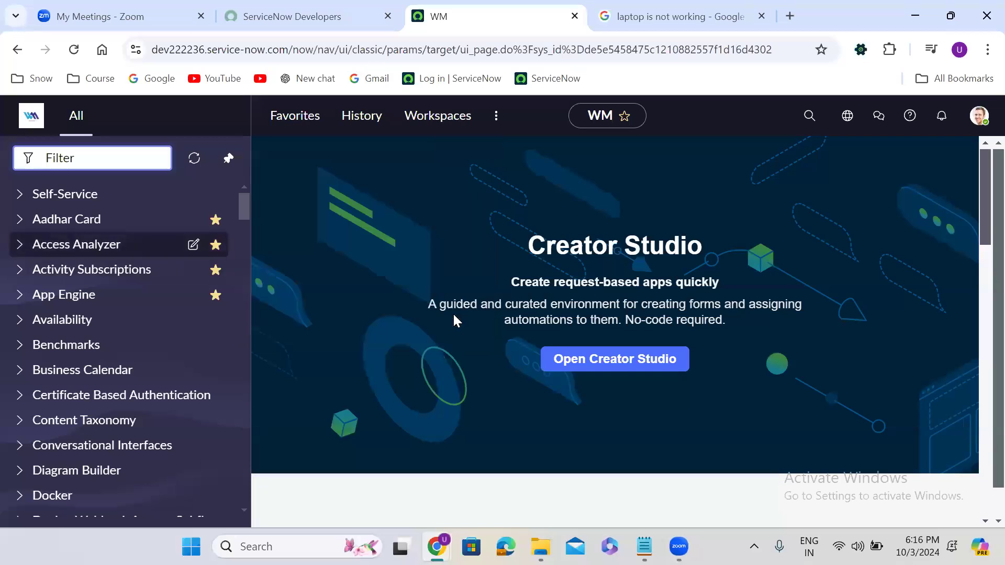
# Step: Remove Access Analyzer from the favorites list, then unpin the application navigator
pyautogui.click(296, 119)
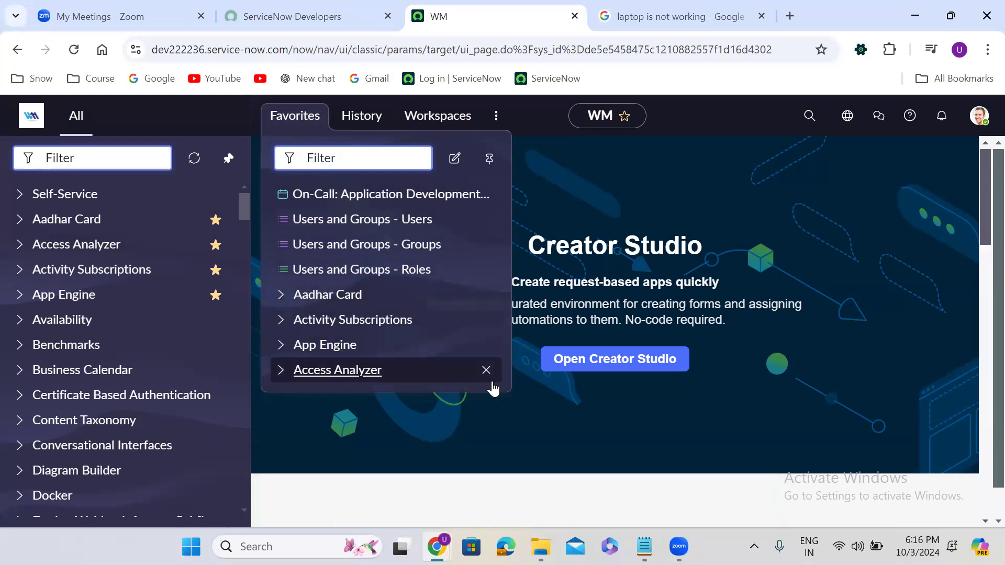
pyautogui.click(486, 371)
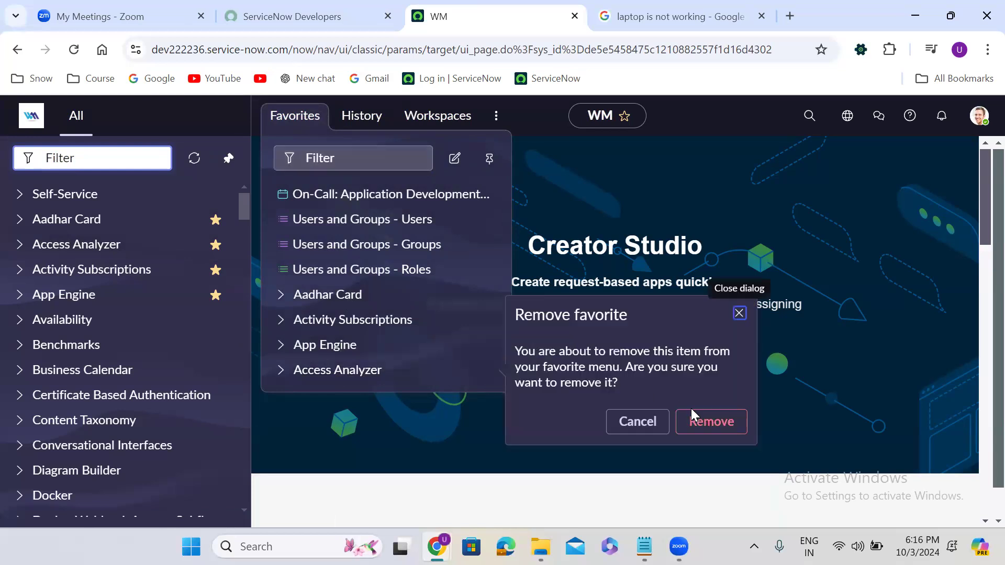
pyautogui.click(711, 422)
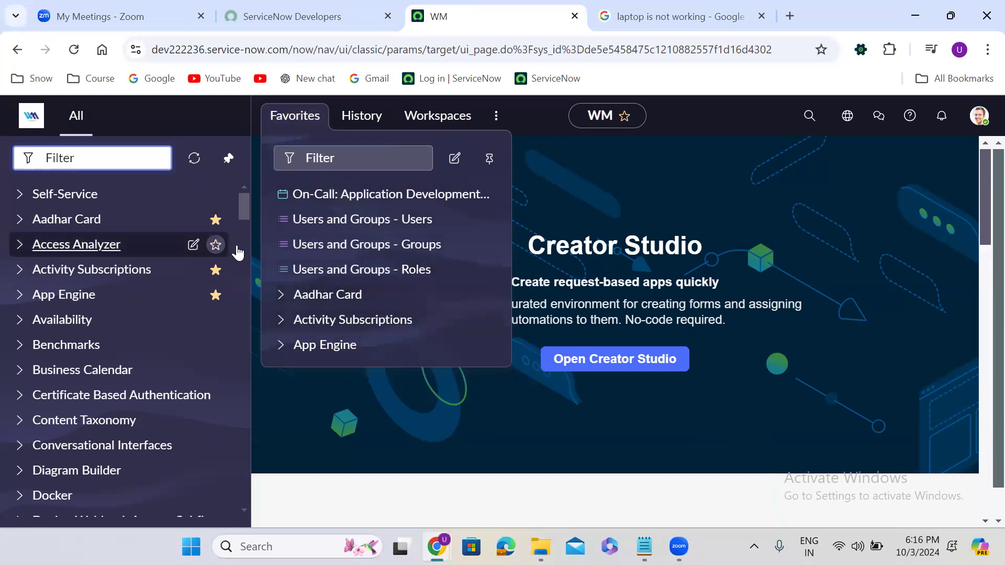
pyautogui.click(751, 305)
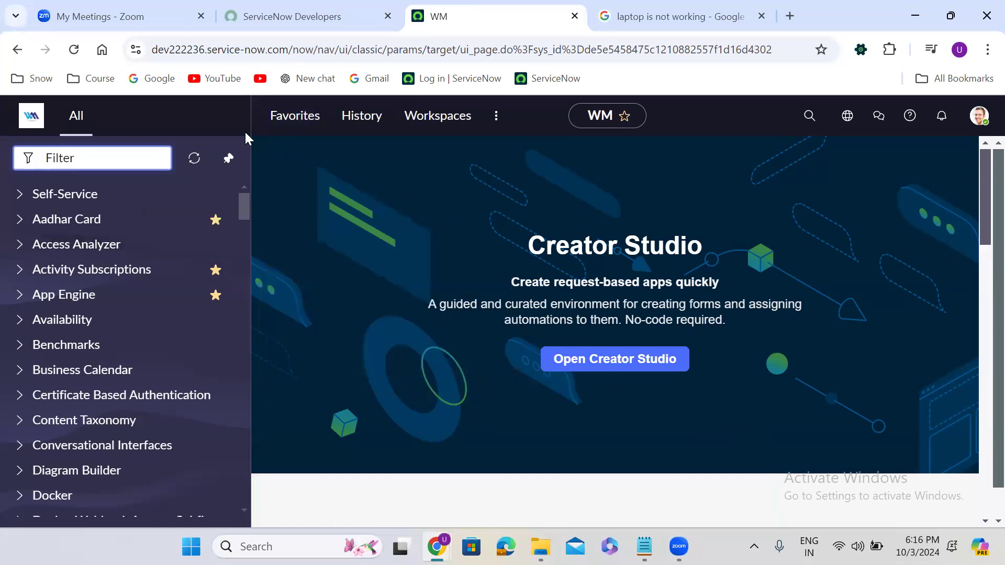
pyautogui.click(230, 159)
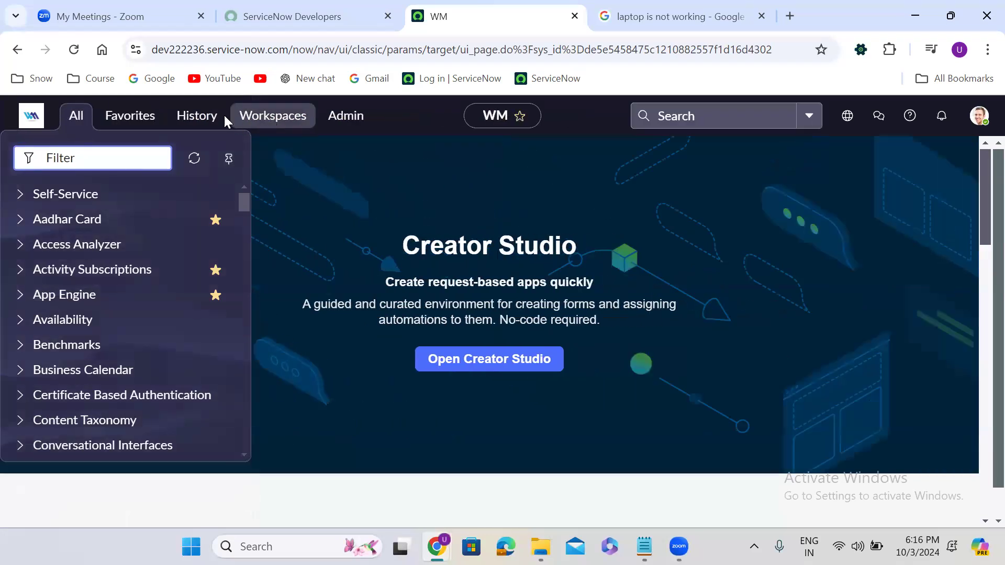
# Step: Open the History menu and scroll through recent items like WM, Schedule and Script Include
pyautogui.click(208, 117)
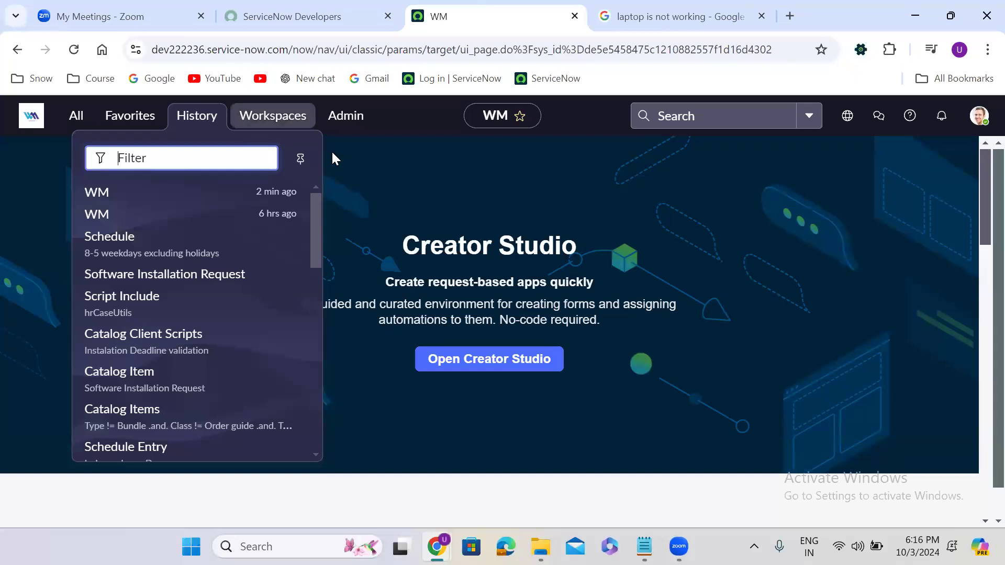
pyautogui.moveTo(316, 210); pyautogui.dragTo(331, 187)
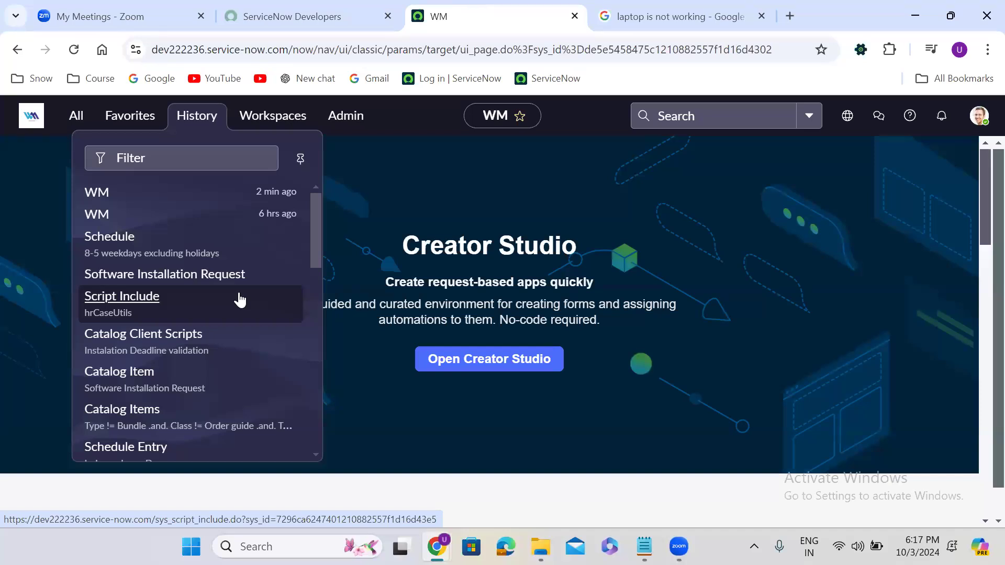
# Step: Duplicate the WM tab and edit its URL ending, then open All on the original WM tab
pyautogui.rightClick(454, 20)
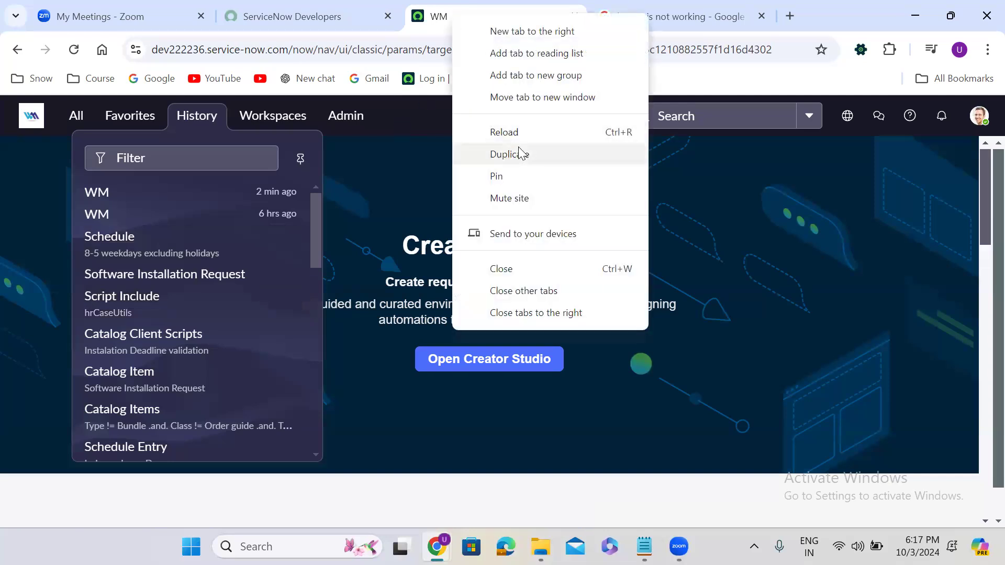
pyautogui.click(520, 154)
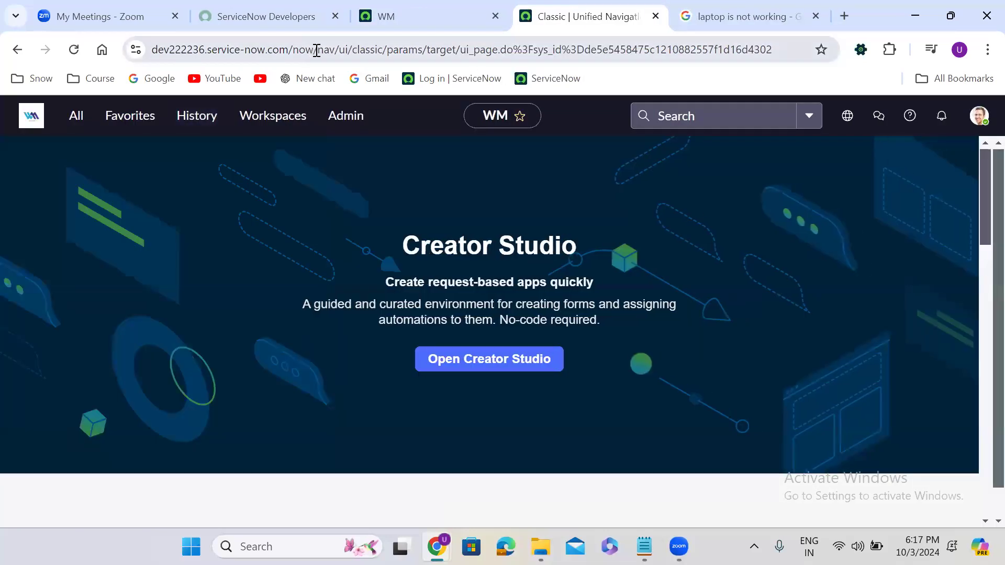
pyautogui.moveTo(317, 49); pyautogui.dragTo(976, 49)
pyautogui.press('BackSpace')
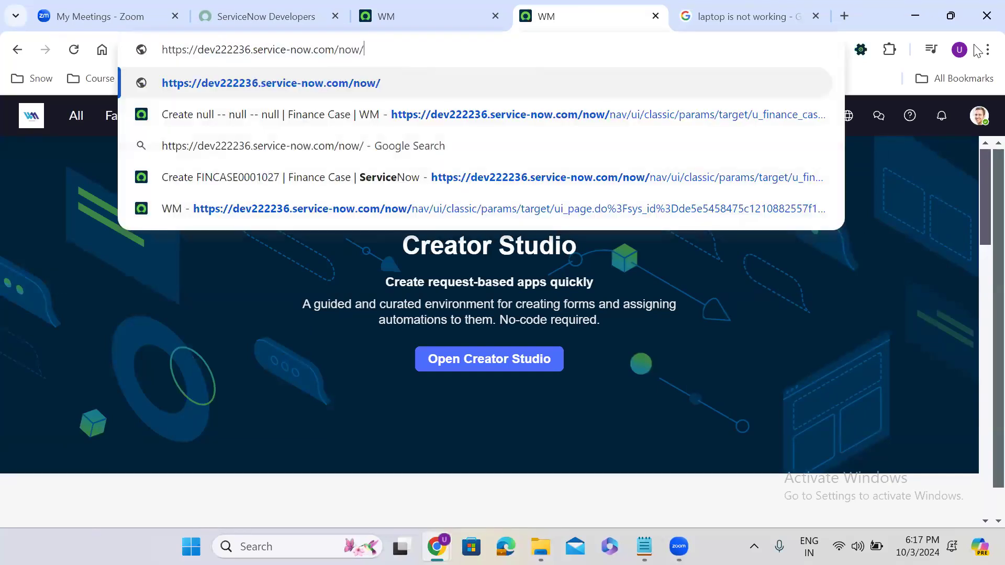
pyautogui.write('na')
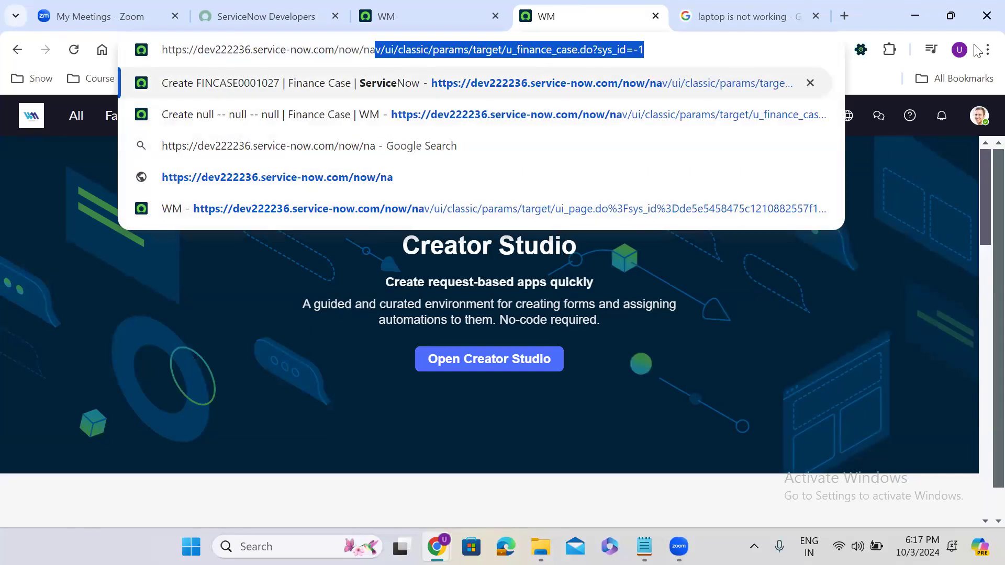
pyautogui.write('viga')
pyautogui.press('BackSpace')
pyautogui.press('BackSpace')
pyautogui.press('BackSpace')
pyautogui.press('BackSpace')
pyautogui.press('BackSpace')
pyautogui.press('BackSpace')
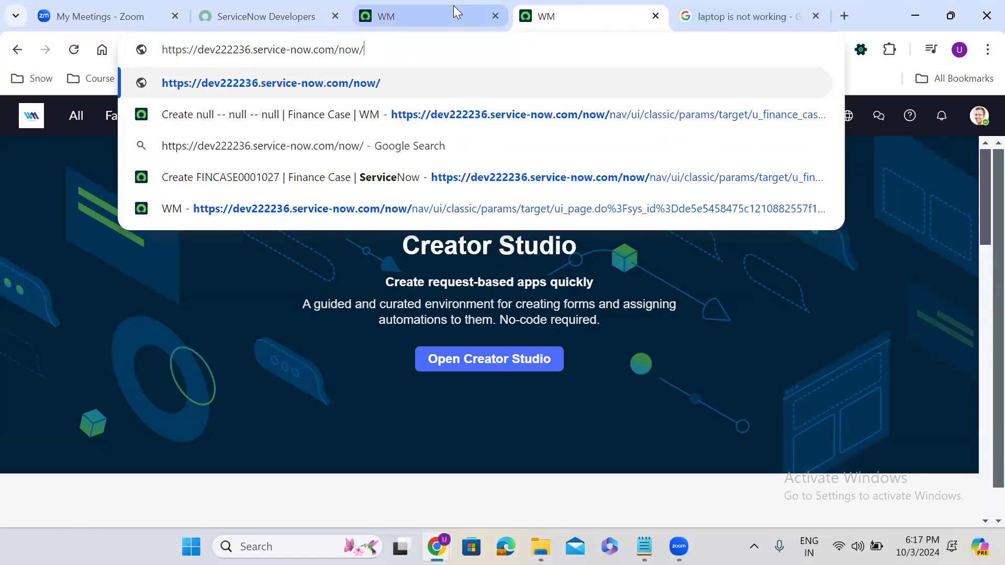
pyautogui.click(454, 6)
pyautogui.click(72, 128)
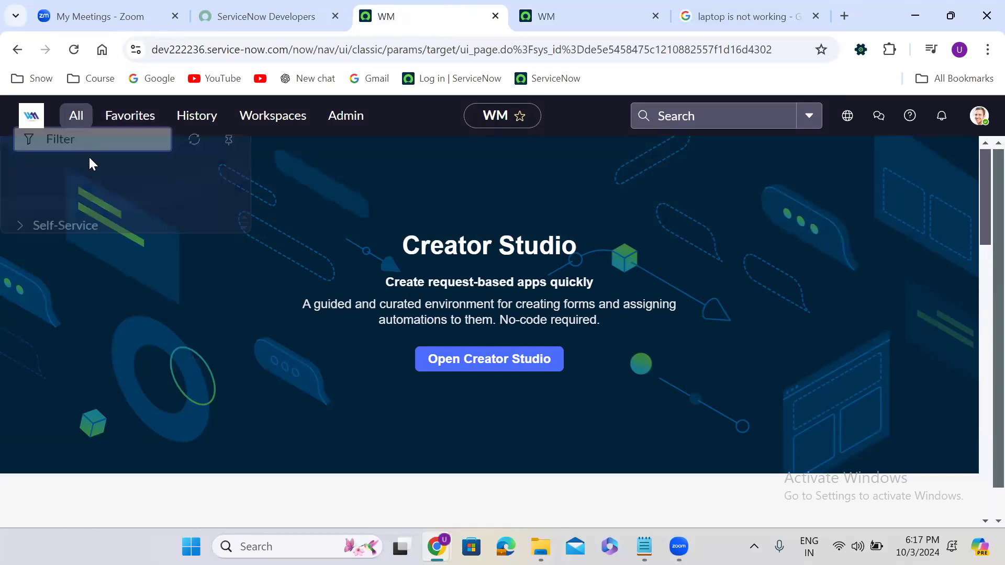
# Step: Find the Tables module via a 'tables' filter and open it in a new tab
pyautogui.write('tab')
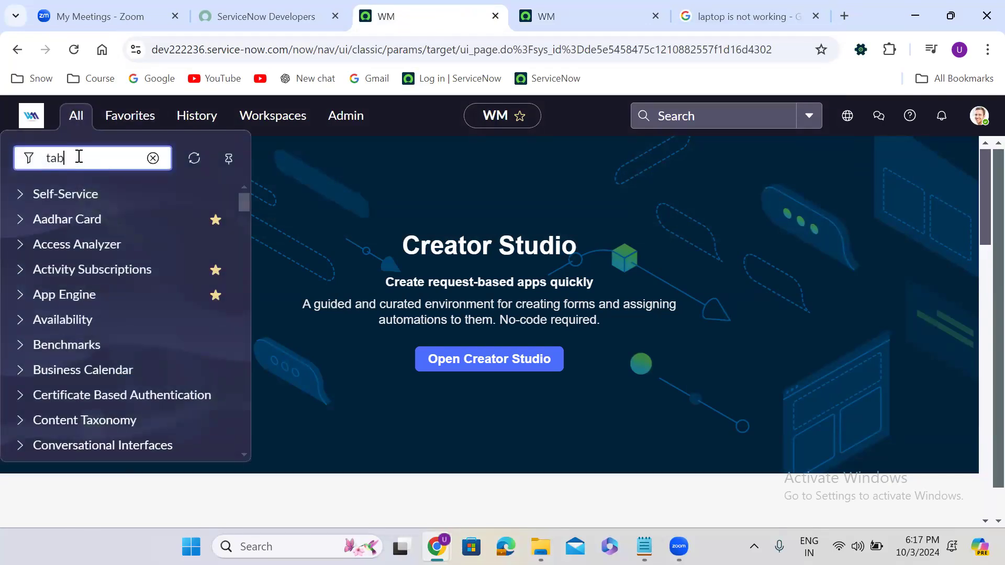
pyautogui.write('les')
pyautogui.moveTo(250, 202); pyautogui.dragTo(249, 262)
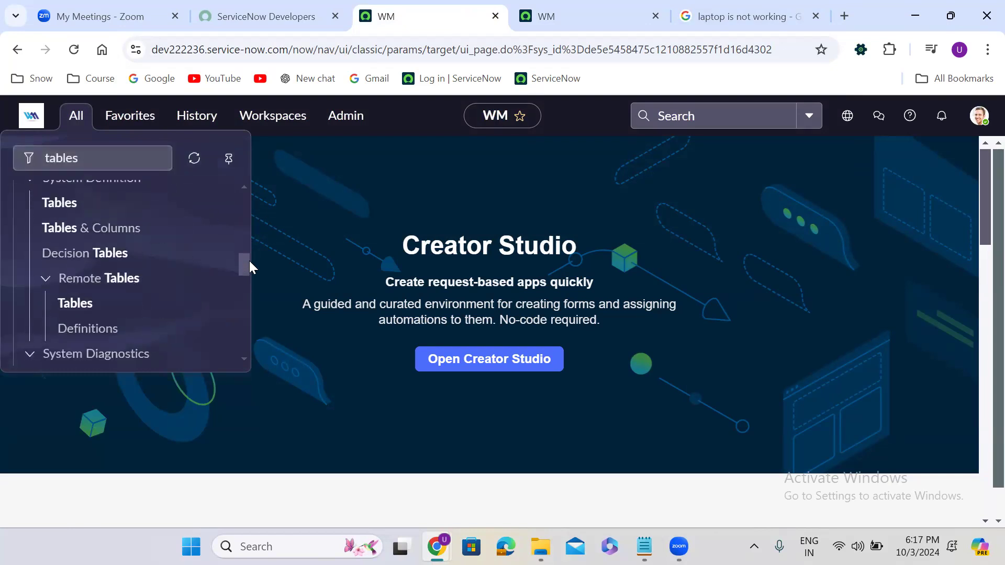
pyautogui.rightClick(63, 209)
pyautogui.click(106, 219)
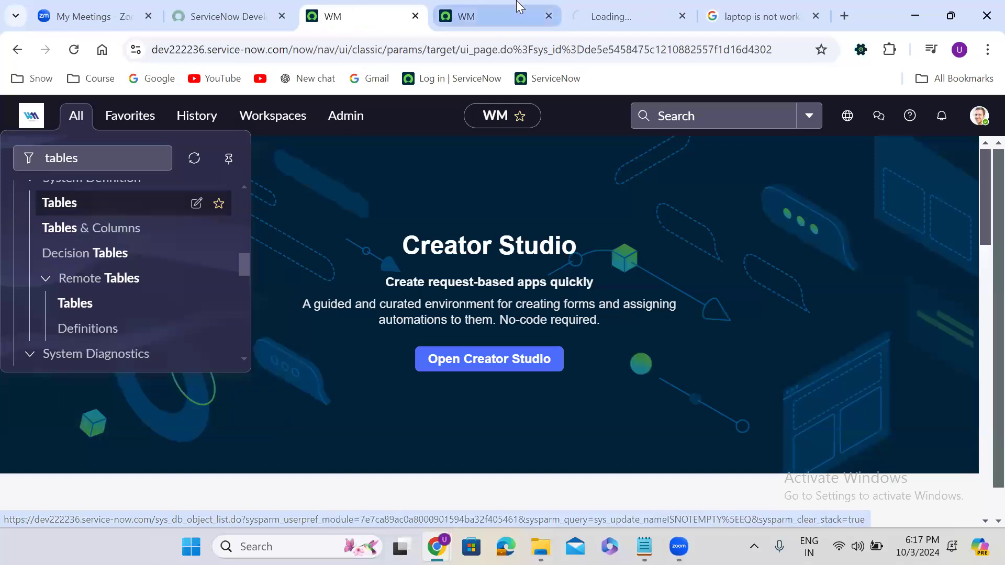
pyautogui.click(601, 13)
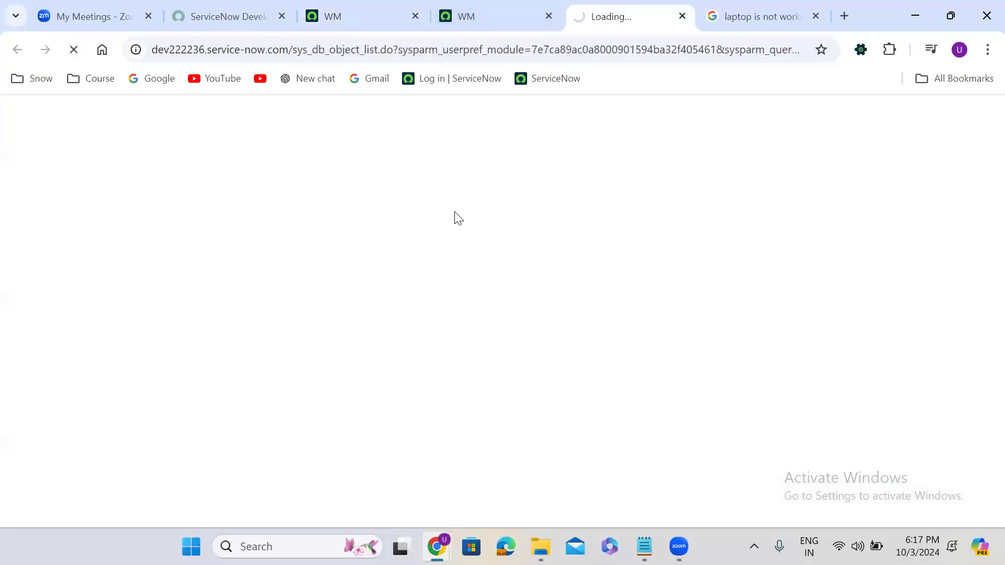
# Step: Filter the Tables list by Name '*navigation' and browse the 16 matching tables
pyautogui.click(343, 201)
pyautogui.write('*n')
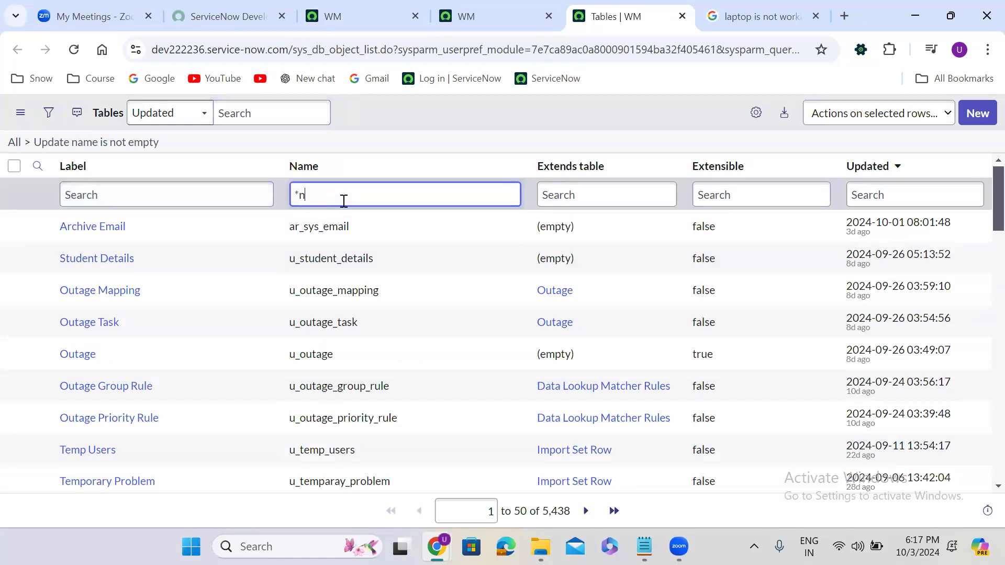
pyautogui.write('avigation')
pyautogui.press('Return')
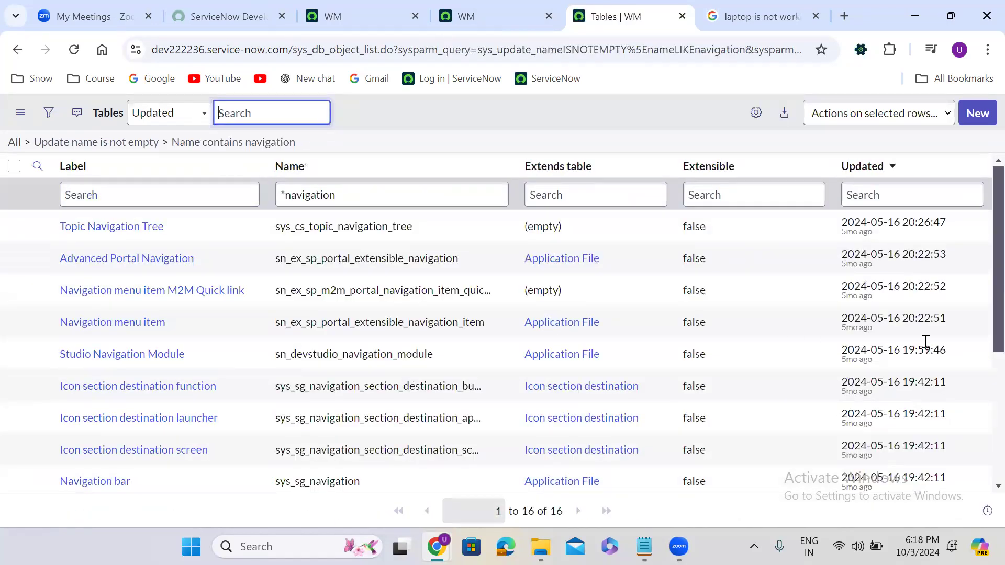
pyautogui.scroll(-1, 983, 289)
pyautogui.scroll(-3, 983, 289)
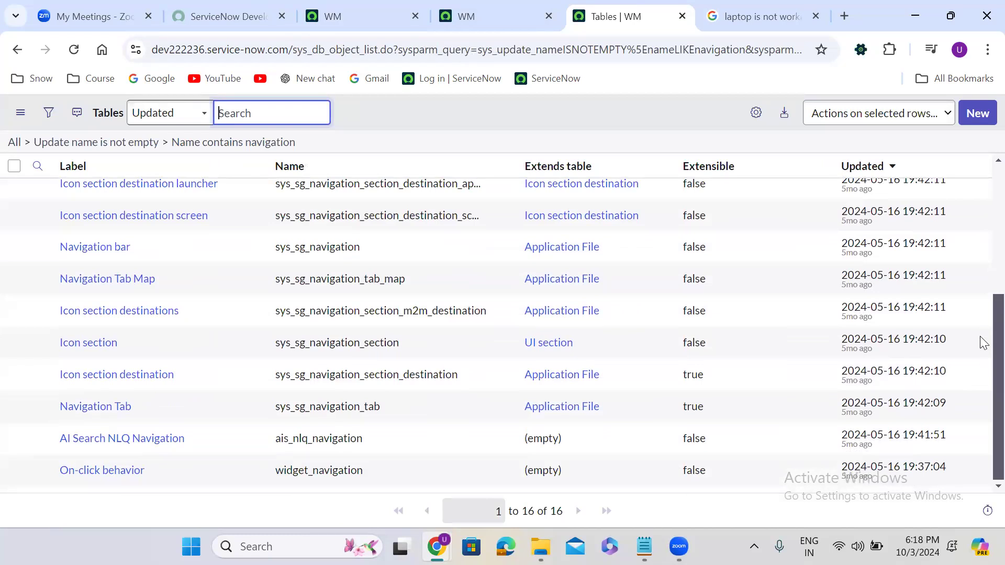
pyautogui.scroll(2, 982, 343)
pyautogui.scroll(3, 983, 280)
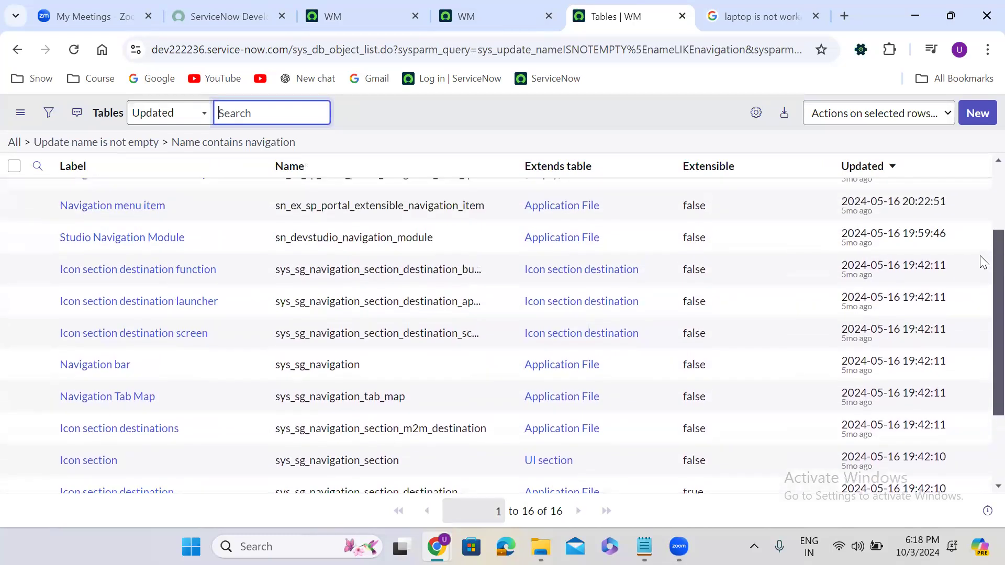
pyautogui.scroll(1, 982, 216)
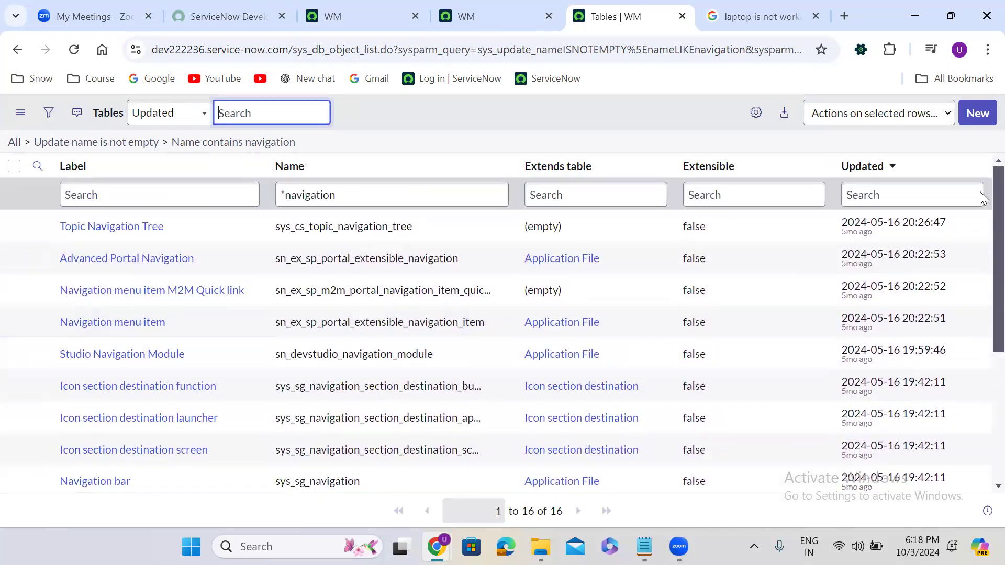
pyautogui.scroll(-6, 983, 211)
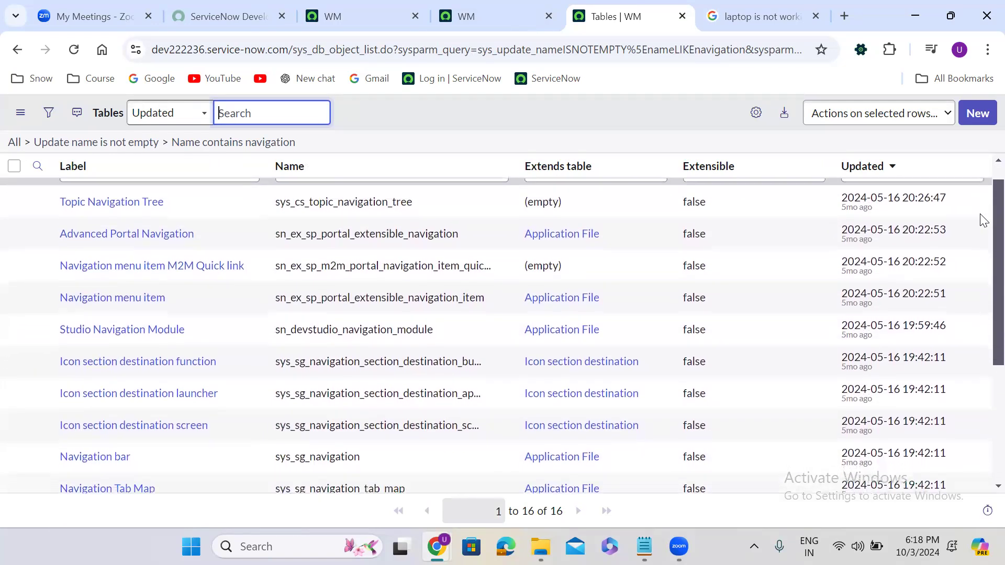
pyautogui.scroll(7, 983, 361)
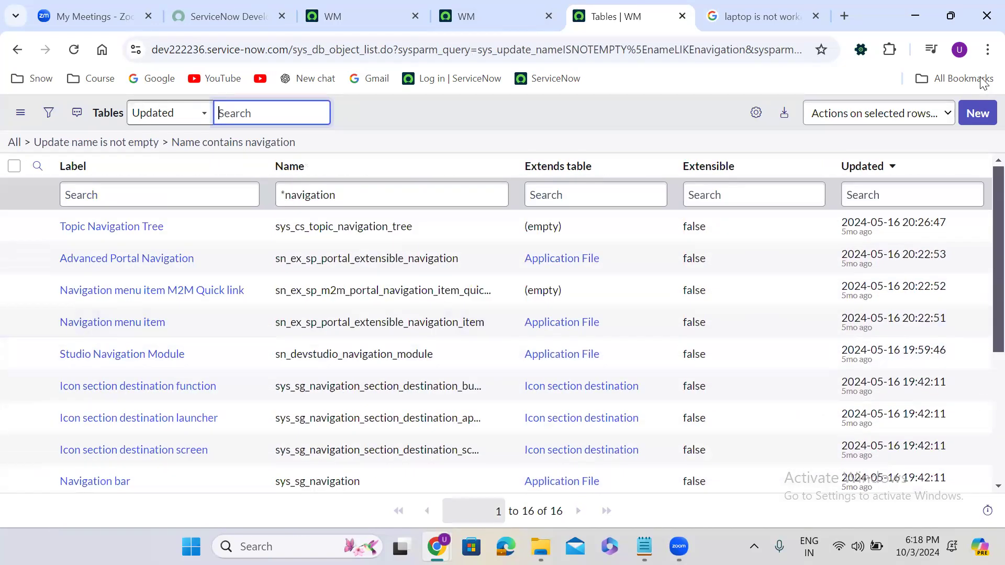
pyautogui.click(316, 204)
# Step: Change the Name filter to '*history' and page to rows 51–61 of the 61 results
pyautogui.doubleClick(316, 204)
pyautogui.write('history')
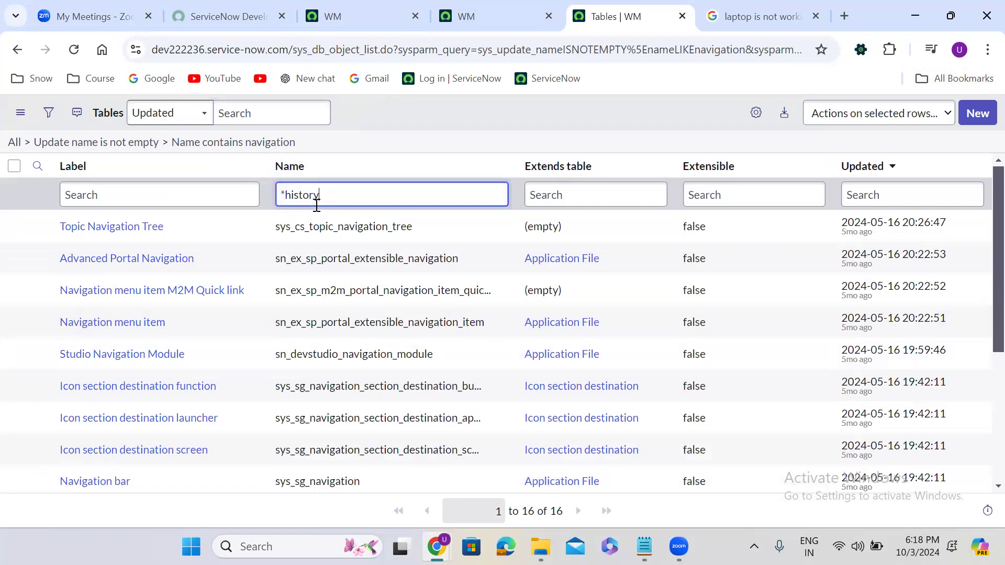
pyautogui.press('Return')
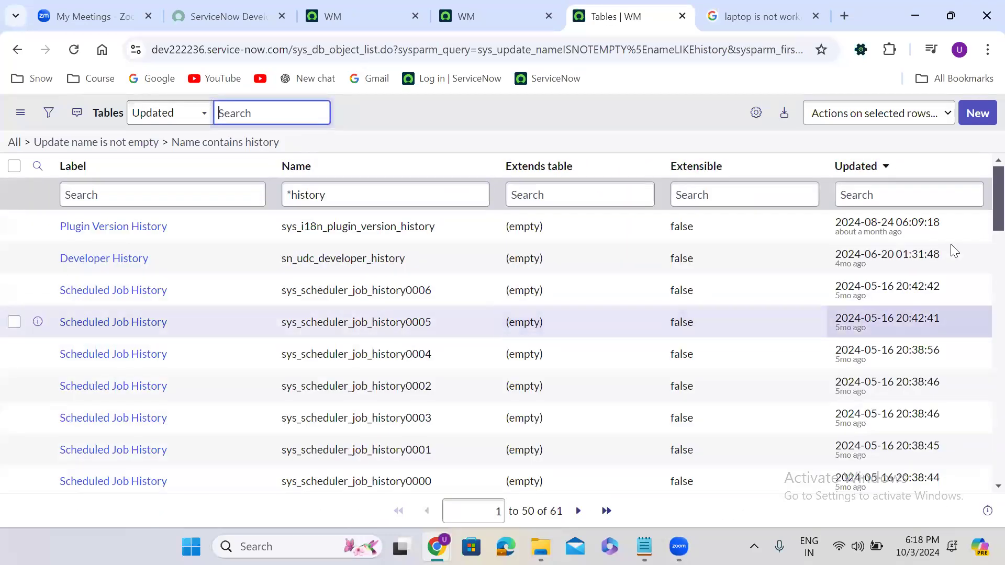
pyautogui.scroll(-5, 984, 246)
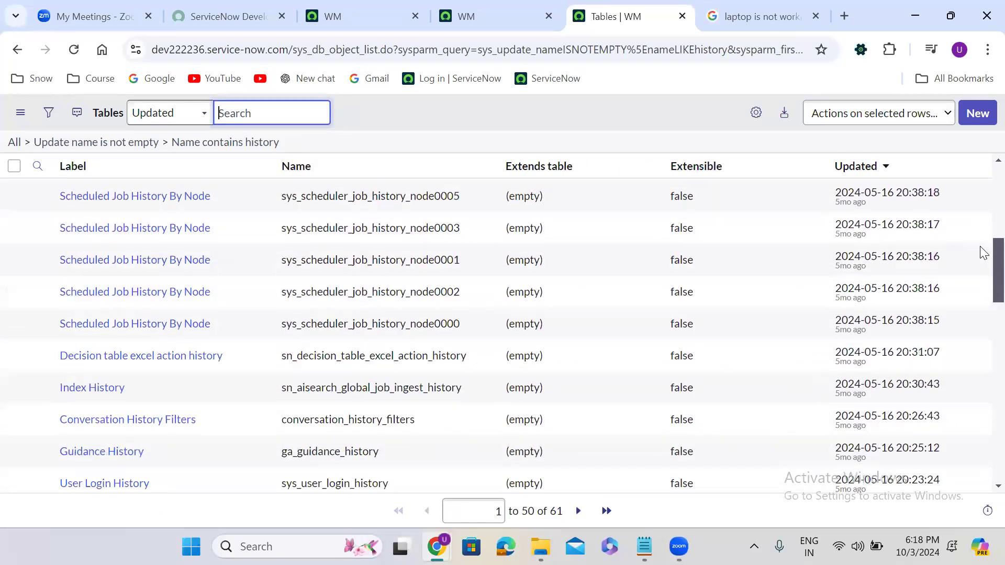
pyautogui.scroll(-3, 982, 267)
pyautogui.scroll(-3, 983, 293)
pyautogui.scroll(-4, 983, 345)
pyautogui.moveTo(982, 378); pyautogui.dragTo(982, 435)
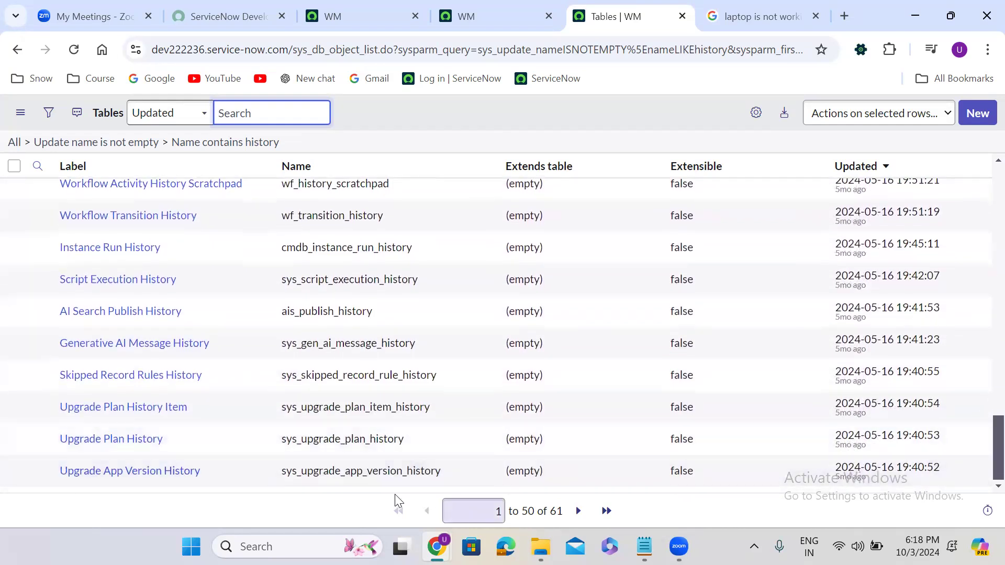
pyautogui.click(588, 512)
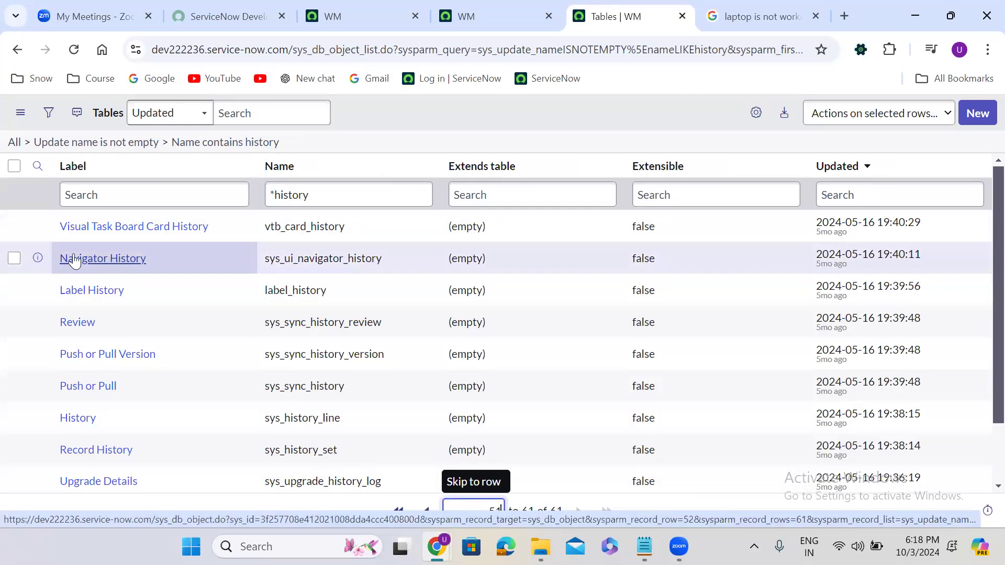
# Step: Open the Navigator History table in a new tab and use Show List to see its 7,252 records
pyautogui.rightClick(36, 259)
pyautogui.click(77, 273)
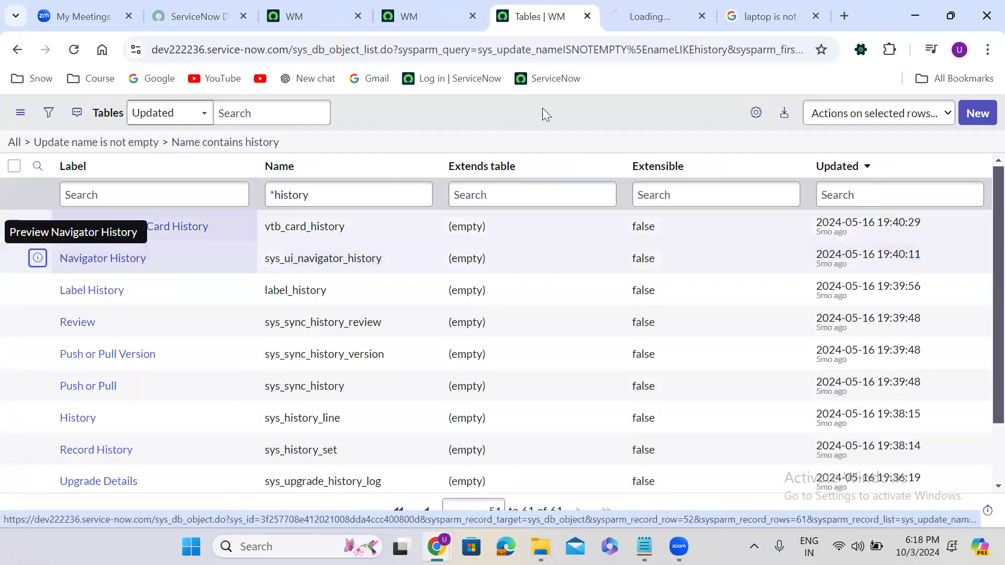
pyautogui.click(660, 25)
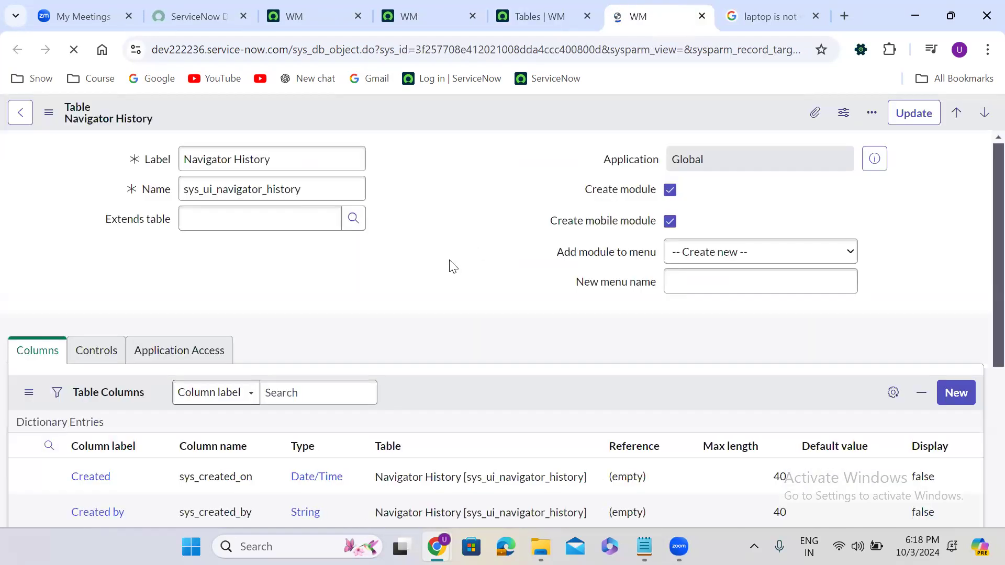
pyautogui.scroll(-6, 430, 276)
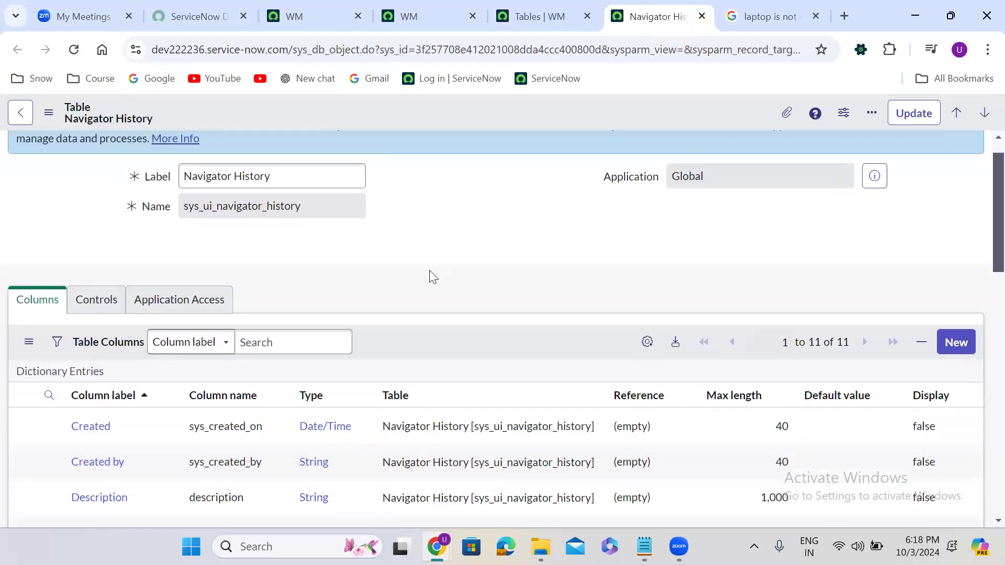
pyautogui.scroll(-8, 430, 276)
pyautogui.scroll(1, 431, 276)
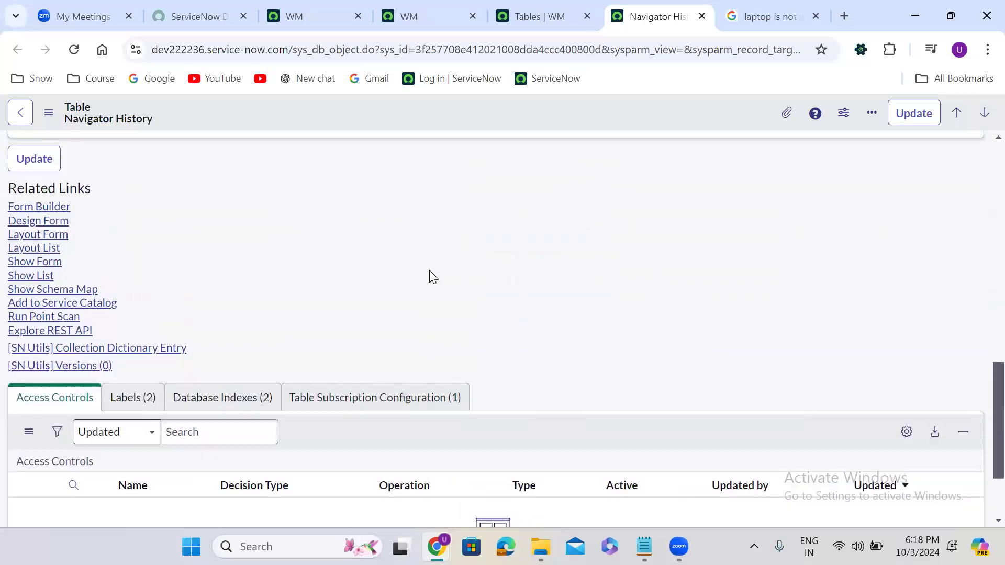
pyautogui.click(36, 283)
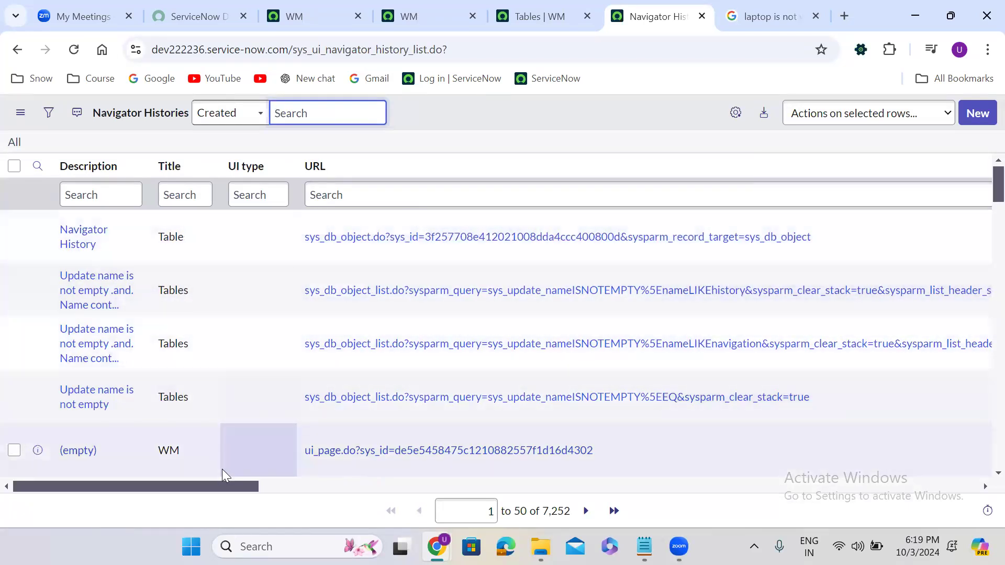
# Step: Delete the top three Navigator History rows (leaving 7,250), then open Workspaces on the WM tab
pyautogui.moveTo(205, 482); pyautogui.dragTo(962, 460)
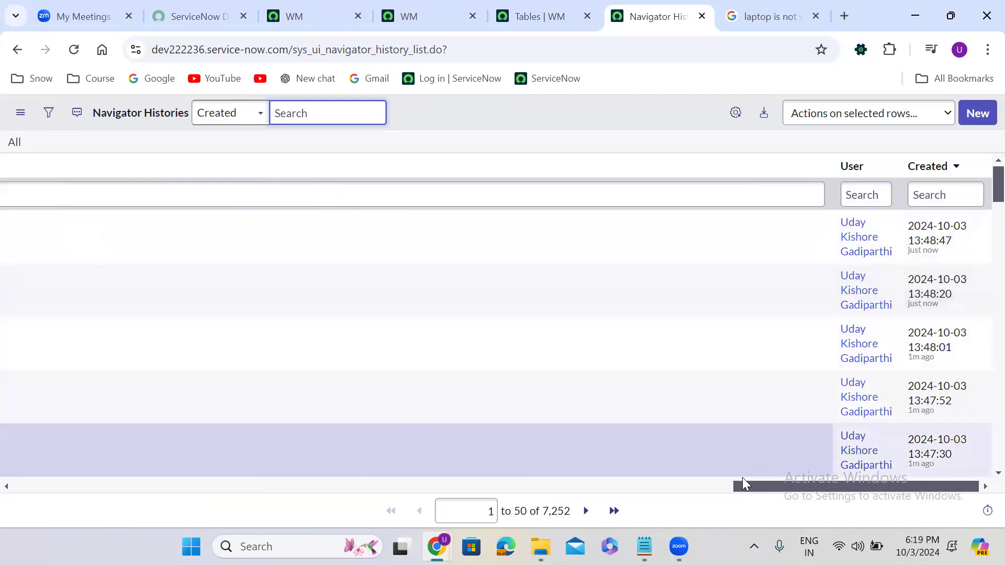
pyautogui.moveTo(744, 484); pyautogui.dragTo(1, 529)
pyautogui.click(14, 243)
pyautogui.click(14, 238)
pyautogui.click(14, 290)
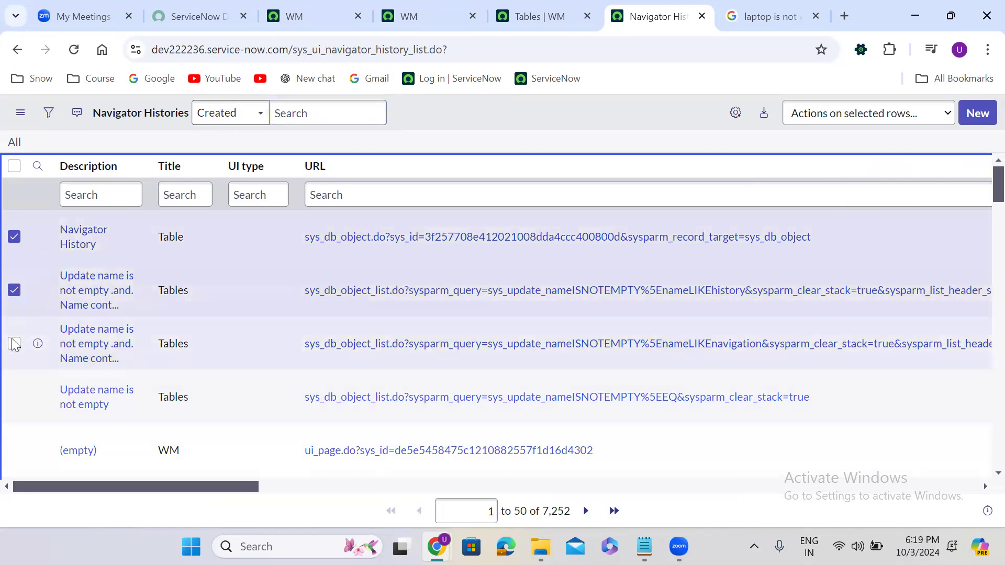
pyautogui.click(14, 344)
pyautogui.moveTo(863, 112); pyautogui.dragTo(844, 119)
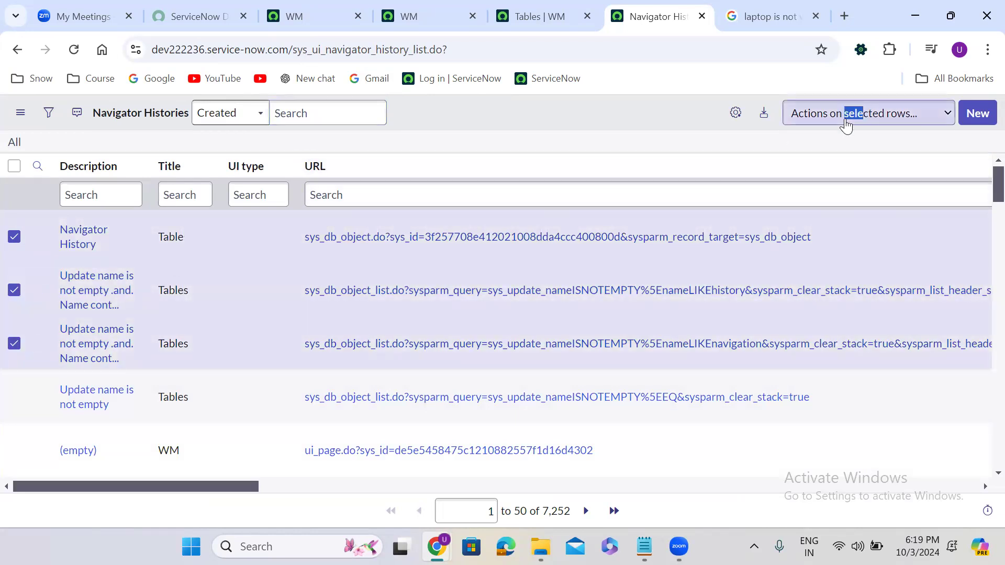
pyautogui.click(846, 124)
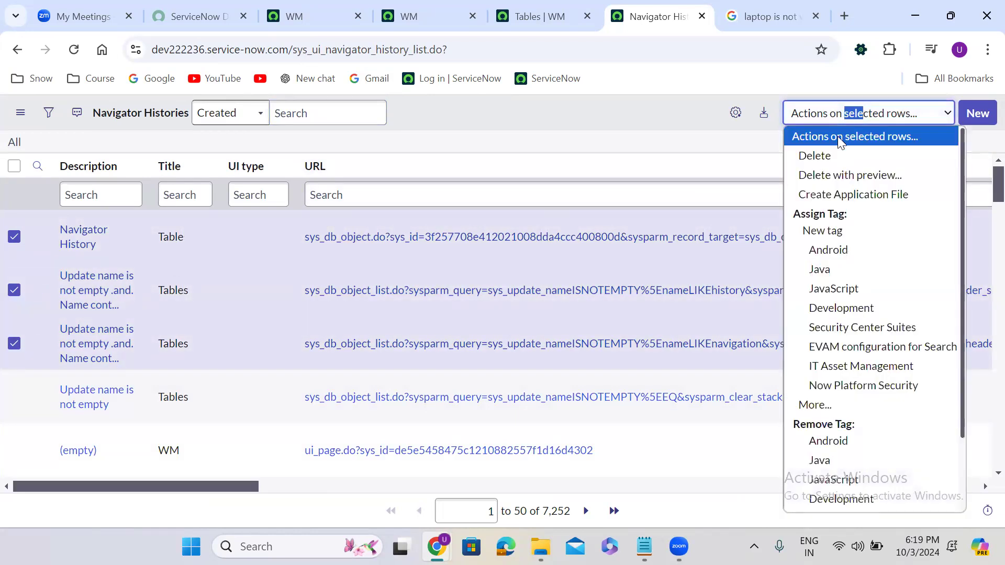
pyautogui.click(835, 156)
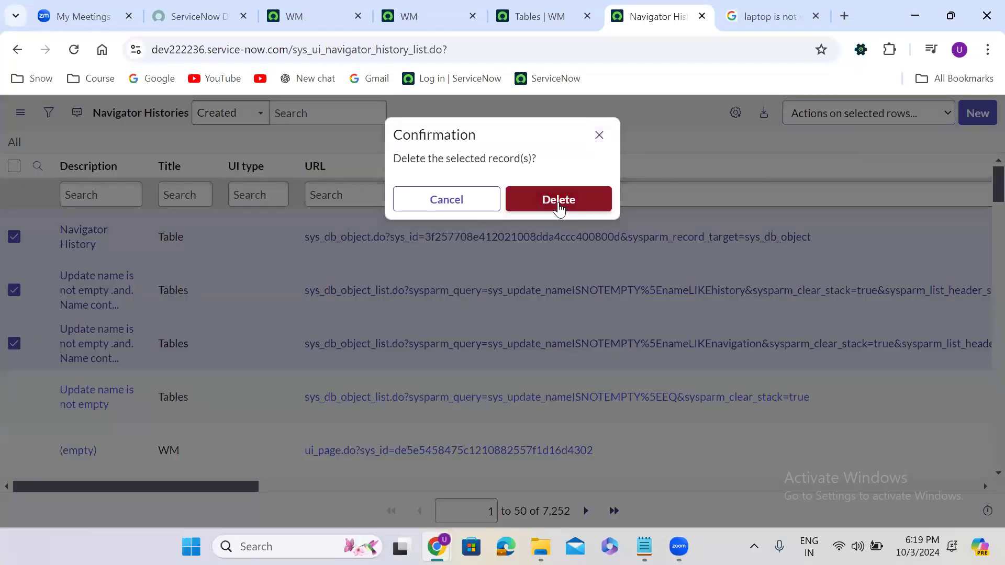
pyautogui.click(558, 202)
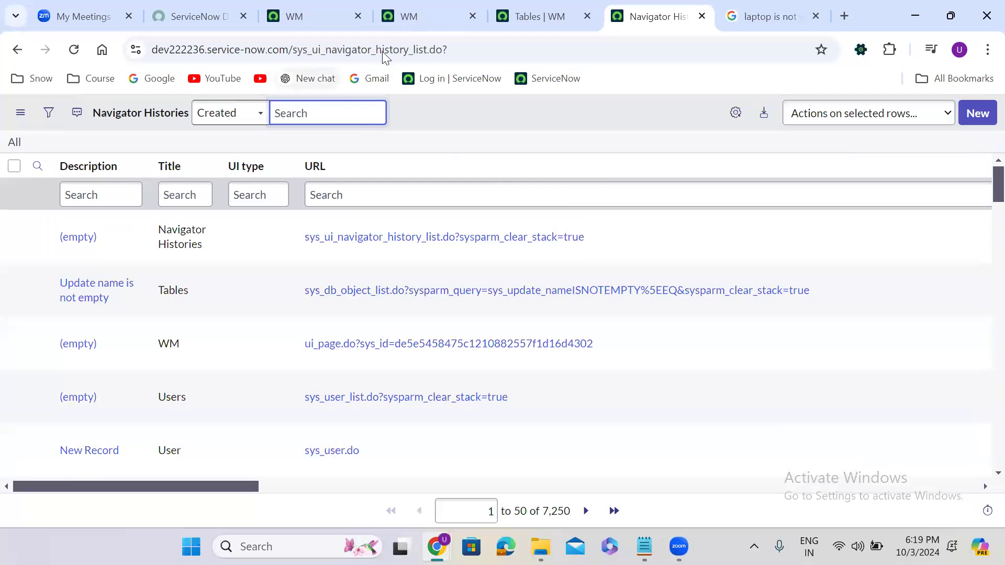
pyautogui.click(345, 7)
pyautogui.click(260, 116)
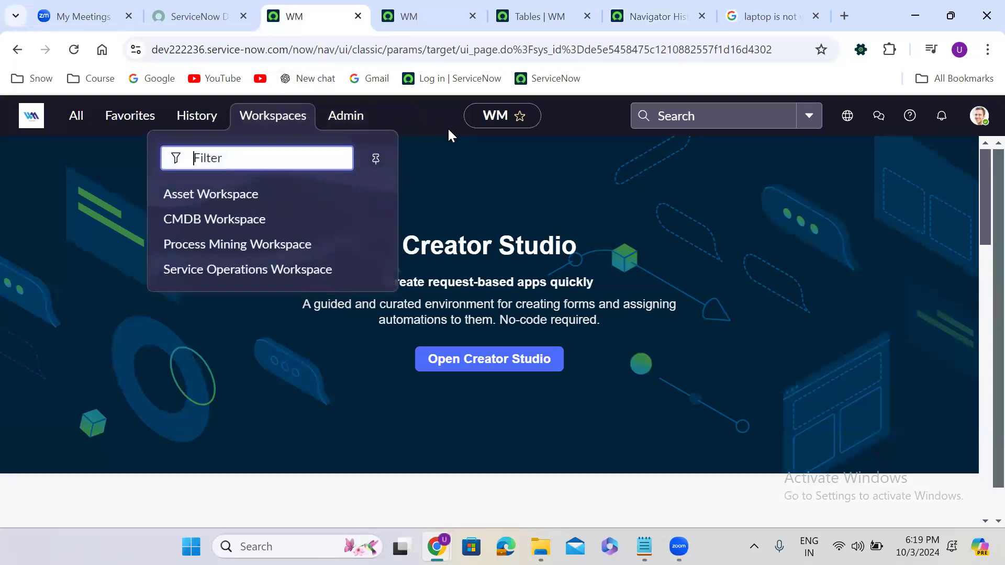
# Step: Close the Workspaces menu, look through the Admin menu, and dismiss it
pyautogui.click(432, 115)
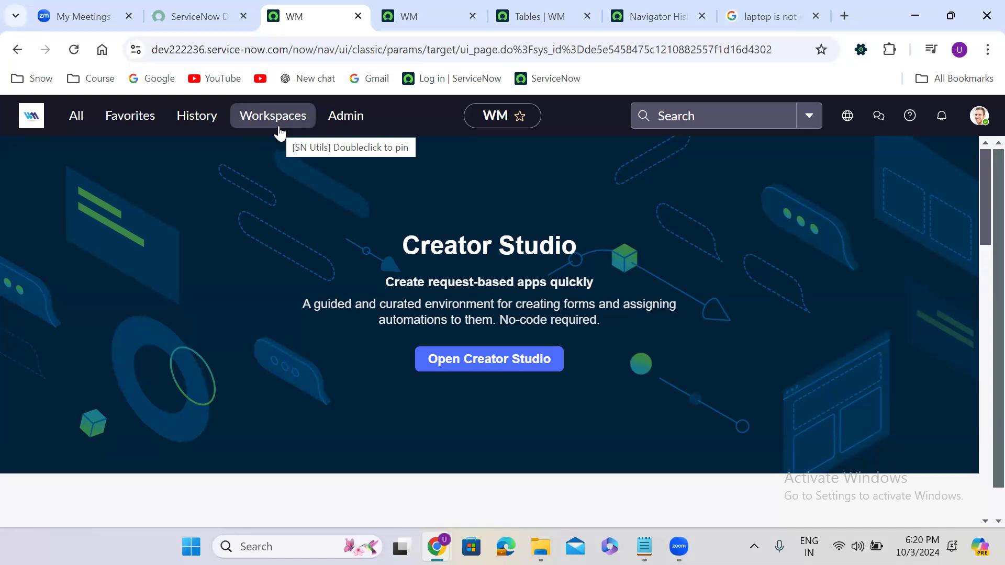
pyautogui.click(350, 123)
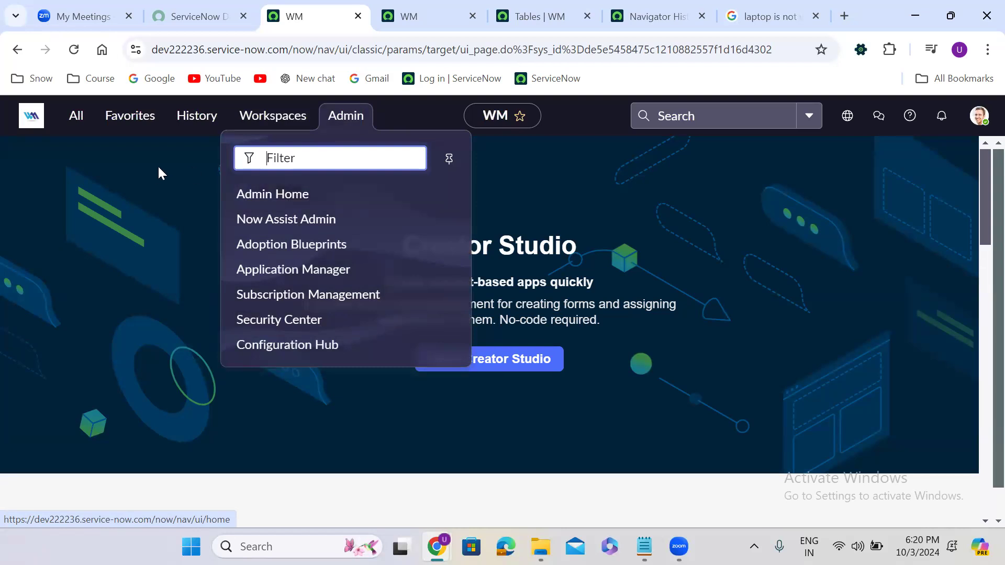
pyautogui.click(175, 173)
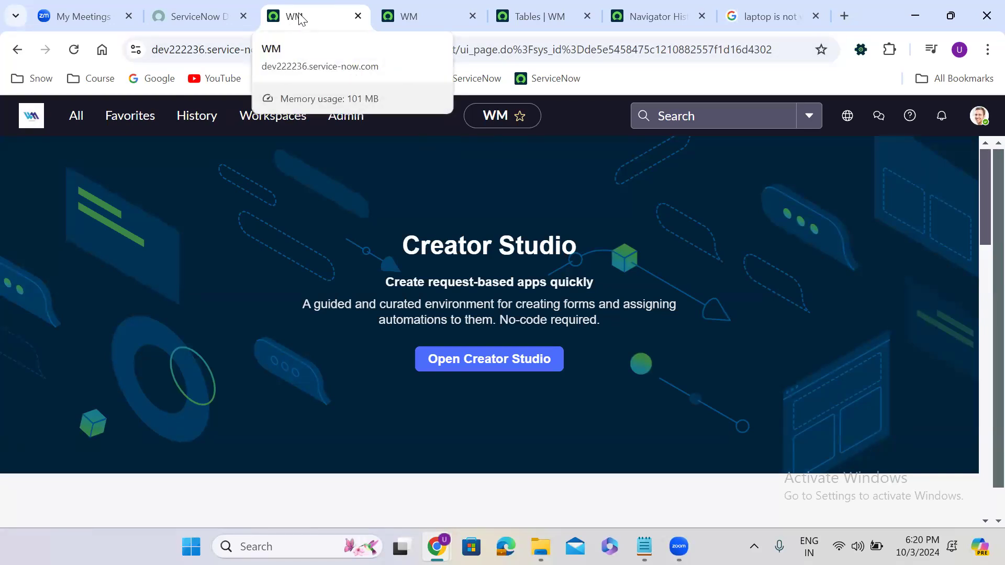
# Step: Filter the navigator for 'my company' and open the My Company record
pyautogui.click(77, 125)
pyautogui.doubleClick(79, 165)
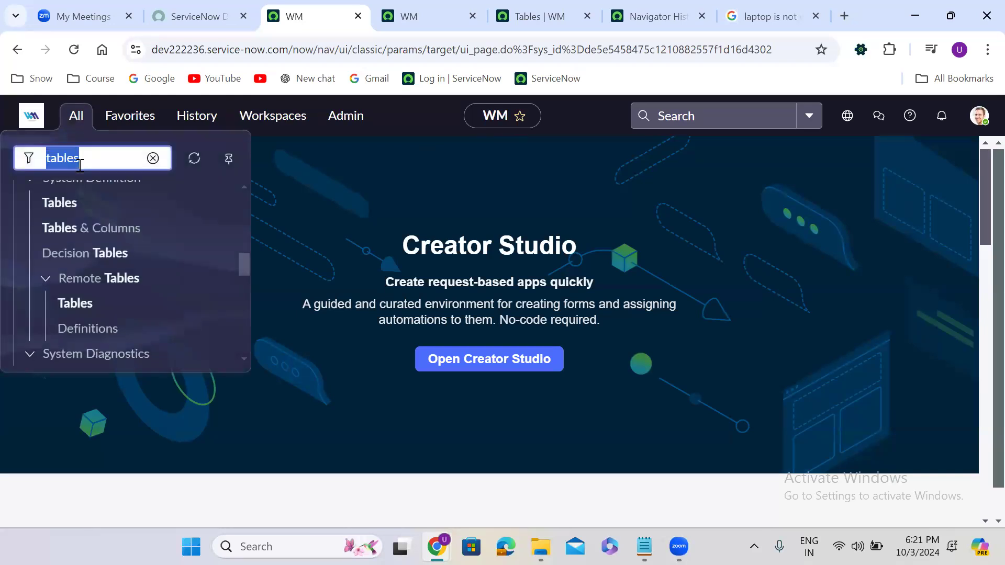
pyautogui.write('my co')
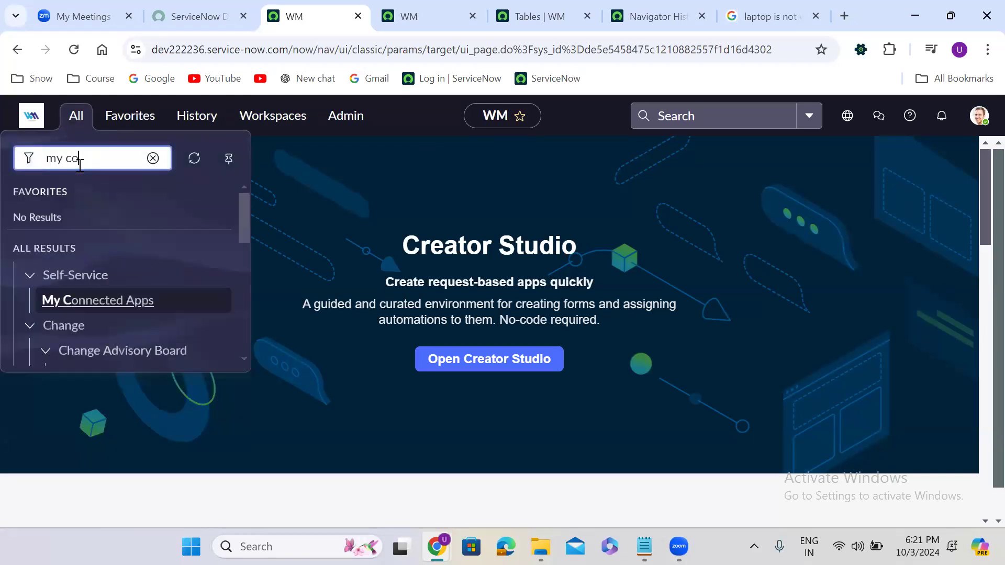
pyautogui.write('mpany')
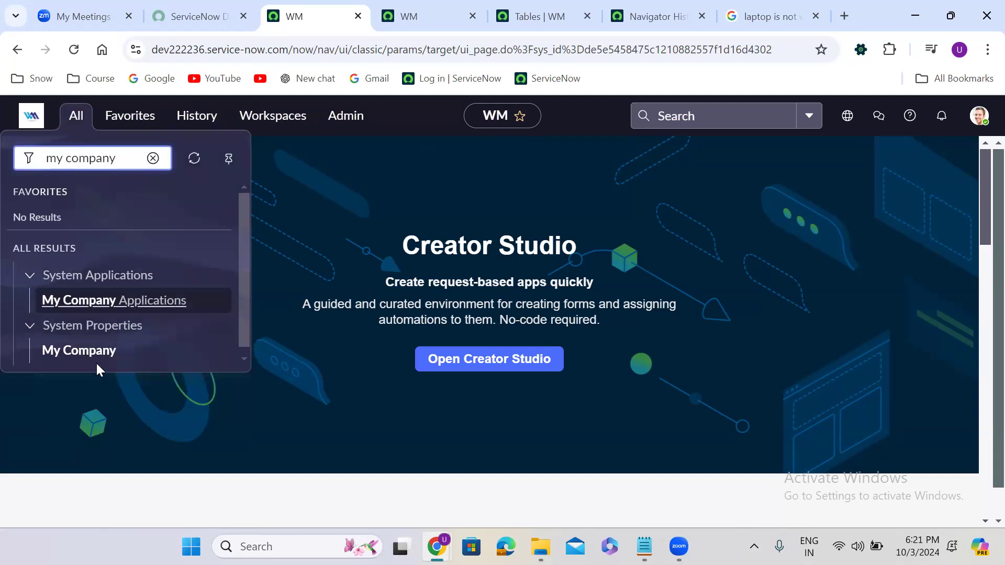
pyautogui.click(86, 351)
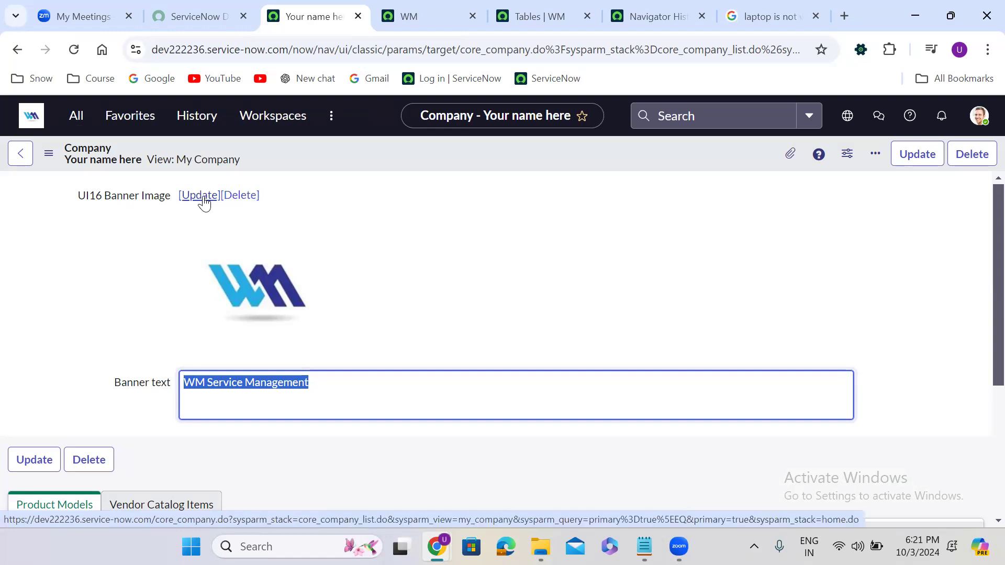
# Step: Reopen the All menu and filter it for 'basic con'
pyautogui.click(76, 115)
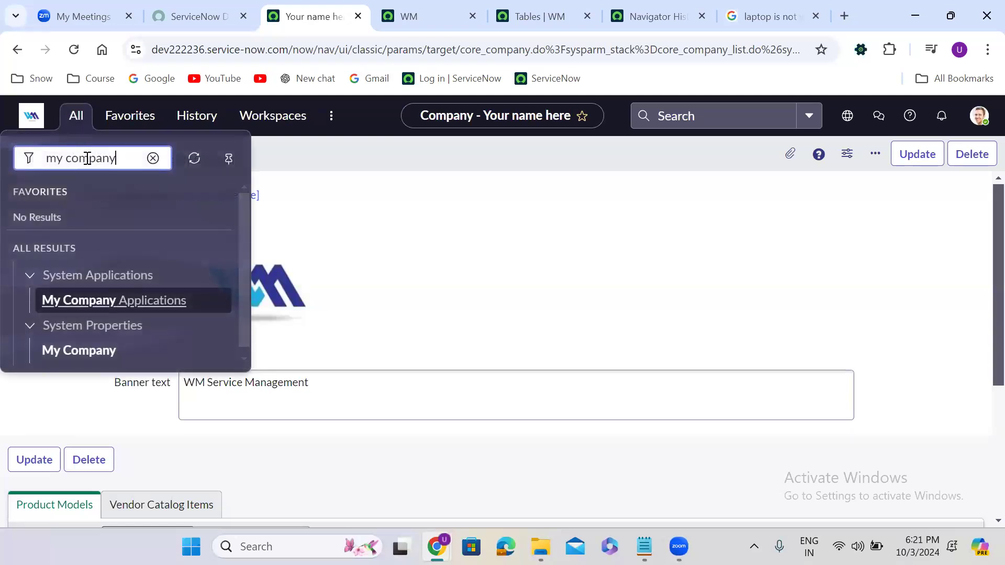
pyautogui.tripleClick(87, 158)
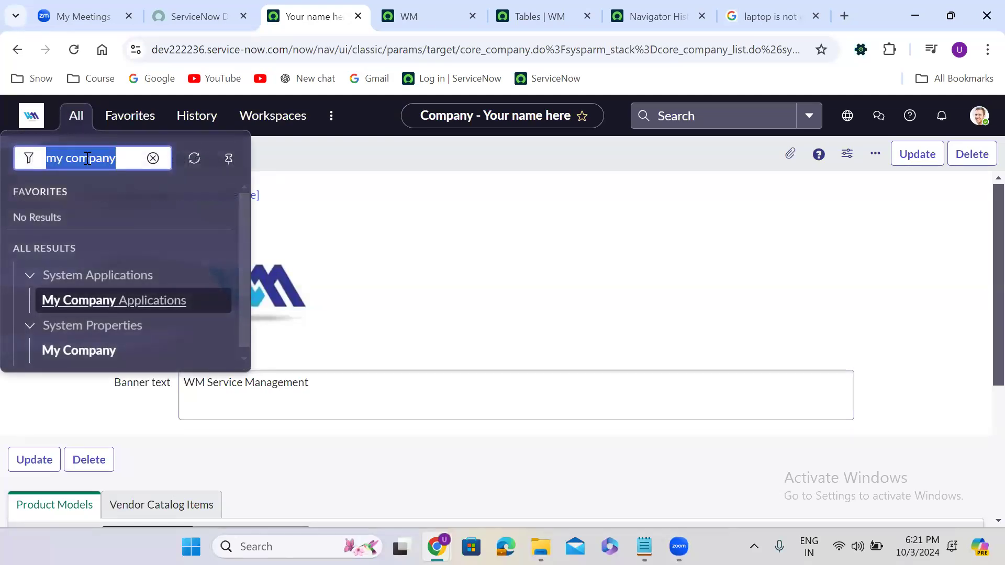
pyautogui.write('basic con')
# Step: Change the UI16 browser tab title from WM to TCS, save it, and log out
pyautogui.click(139, 331)
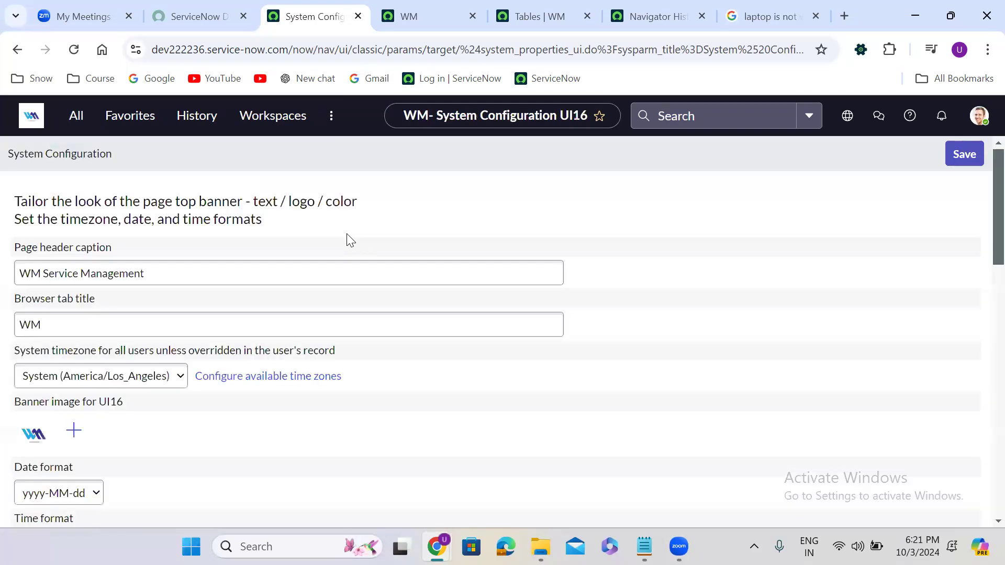
pyautogui.click(34, 332)
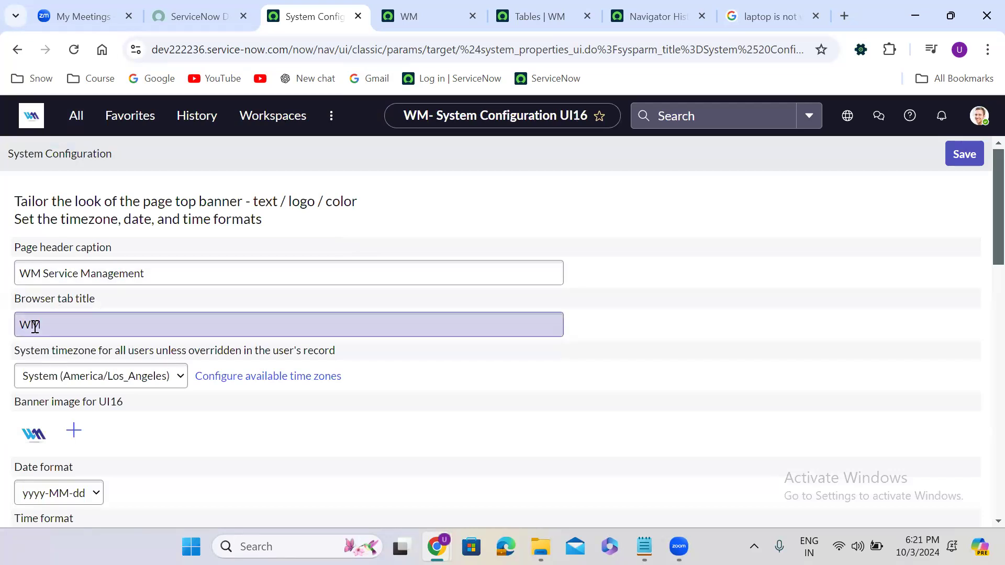
pyautogui.doubleClick(61, 329)
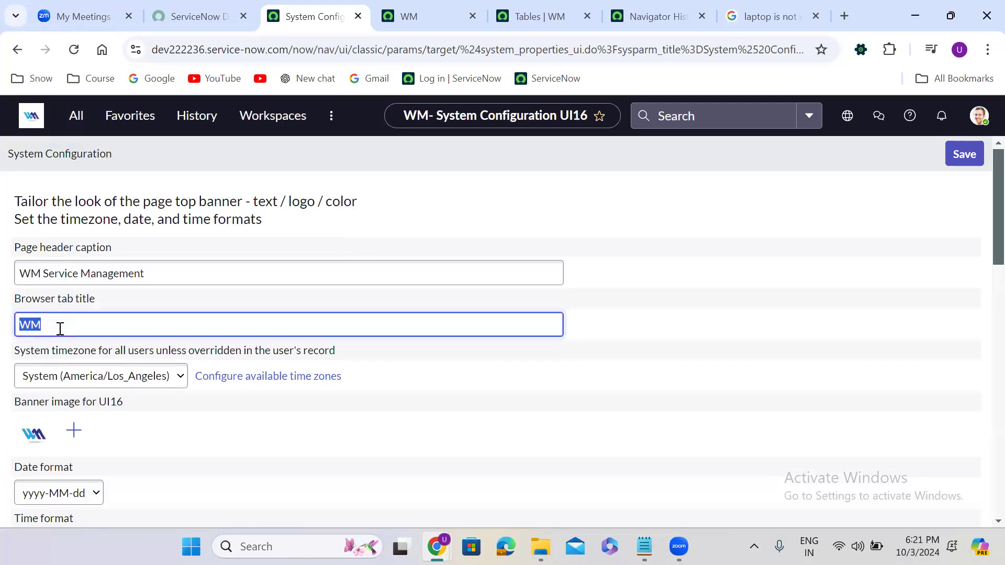
pyautogui.write('TCS')
pyautogui.click(968, 157)
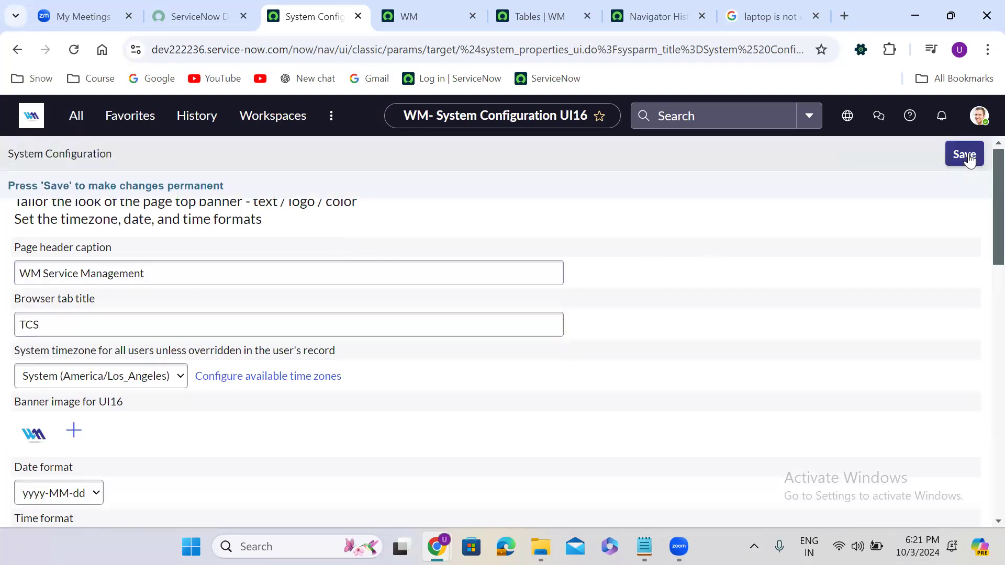
pyautogui.click(963, 159)
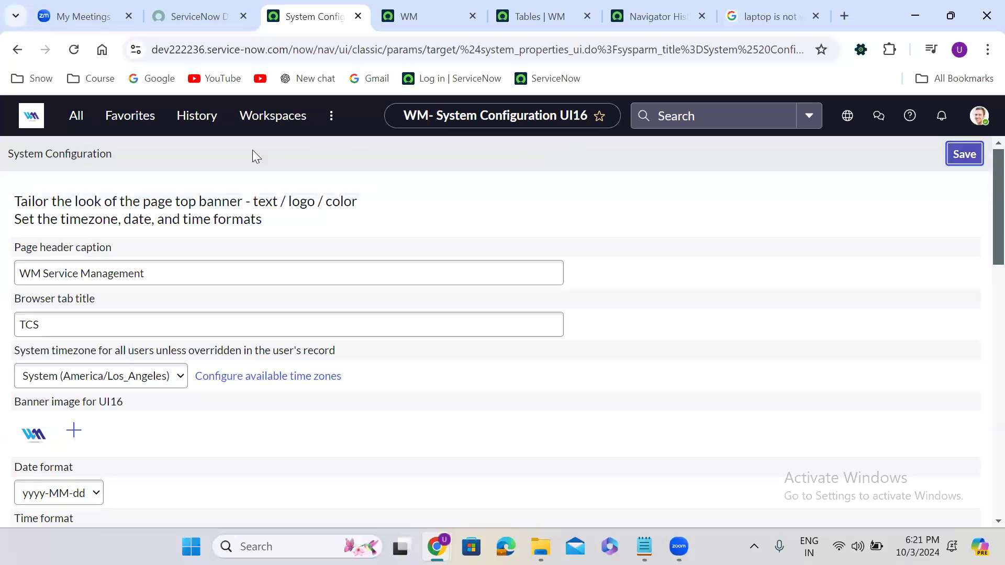
pyautogui.click(966, 153)
pyautogui.click(978, 115)
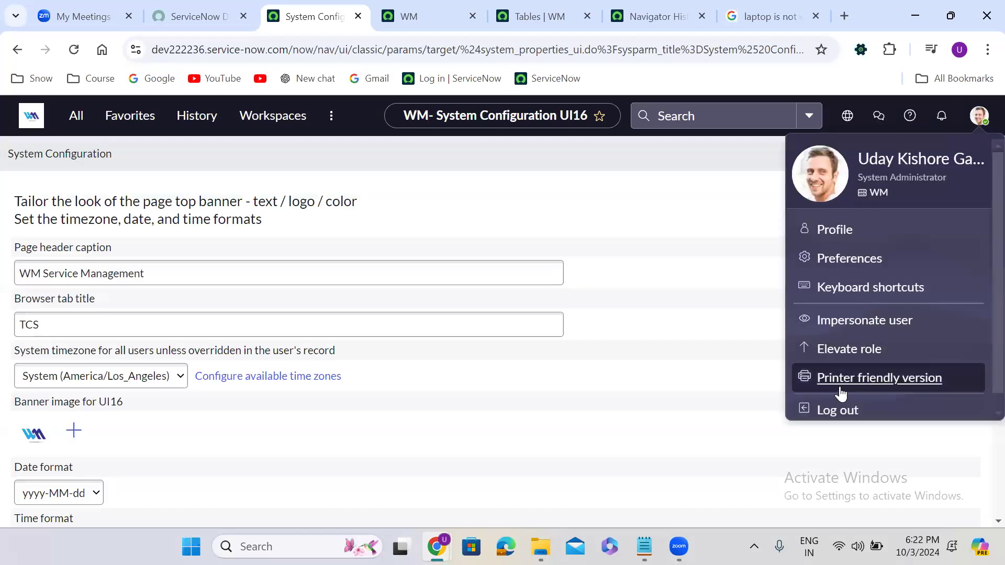
pyautogui.click(838, 415)
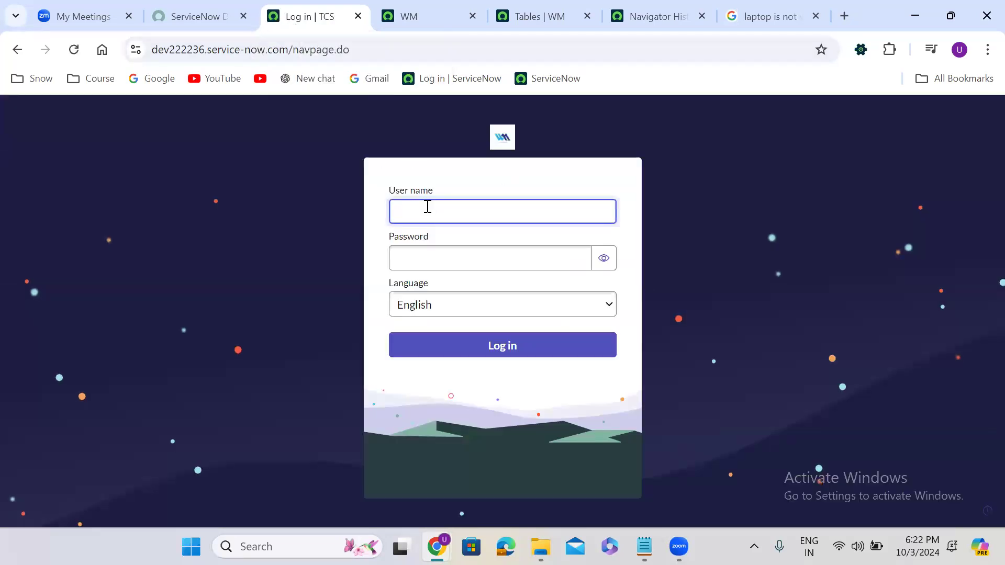
# Step: Log back in with the administrator user name and password
pyautogui.write('admin')
pyautogui.press('Tab')
pyautogui.write('***')
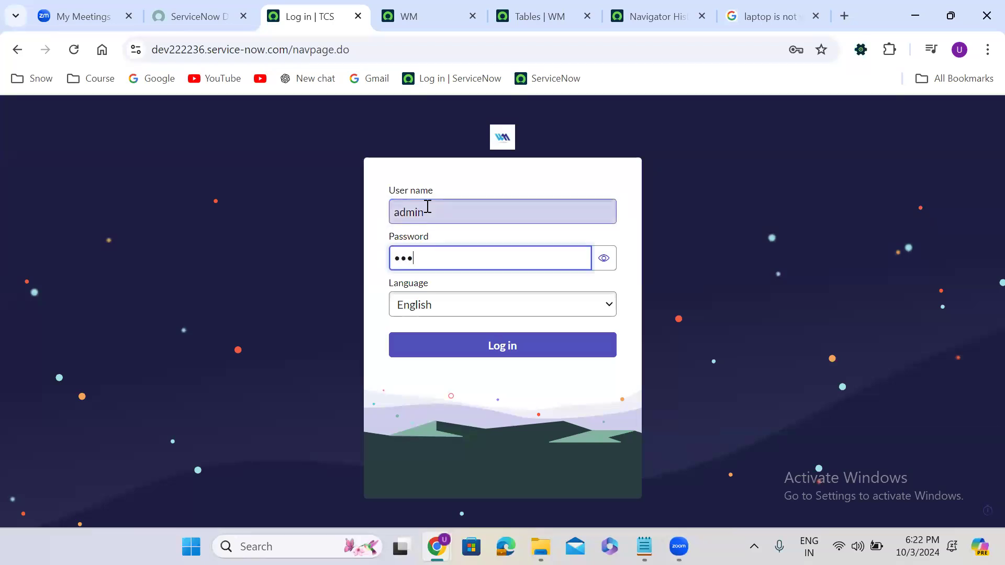
pyautogui.write('*****')
pyautogui.click(501, 348)
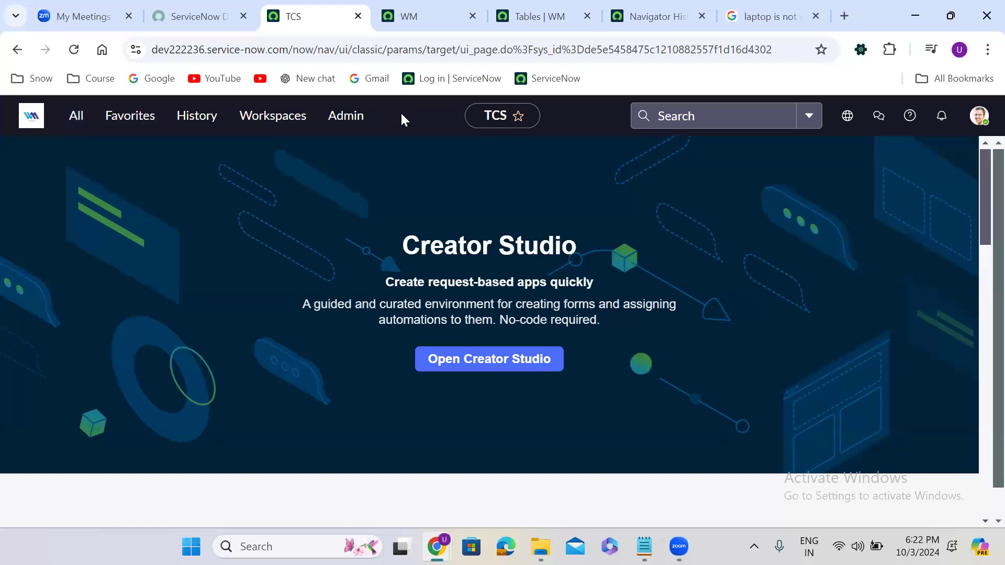
# Step: Filter the navigator for 'user admin', open the 717-record Users list, then open global search
pyautogui.click(83, 120)
pyautogui.write('us')
pyautogui.write('er ad')
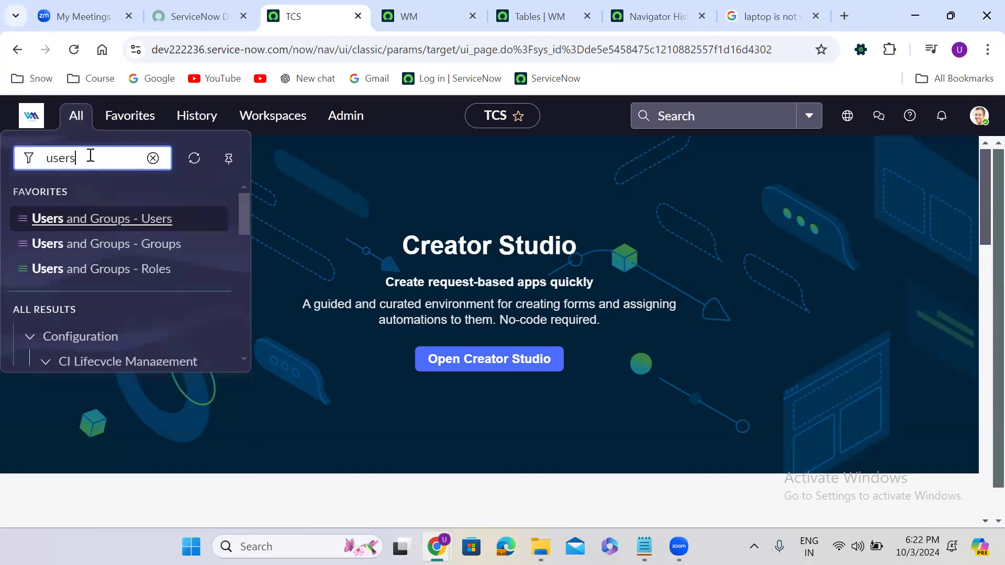
pyautogui.write('min')
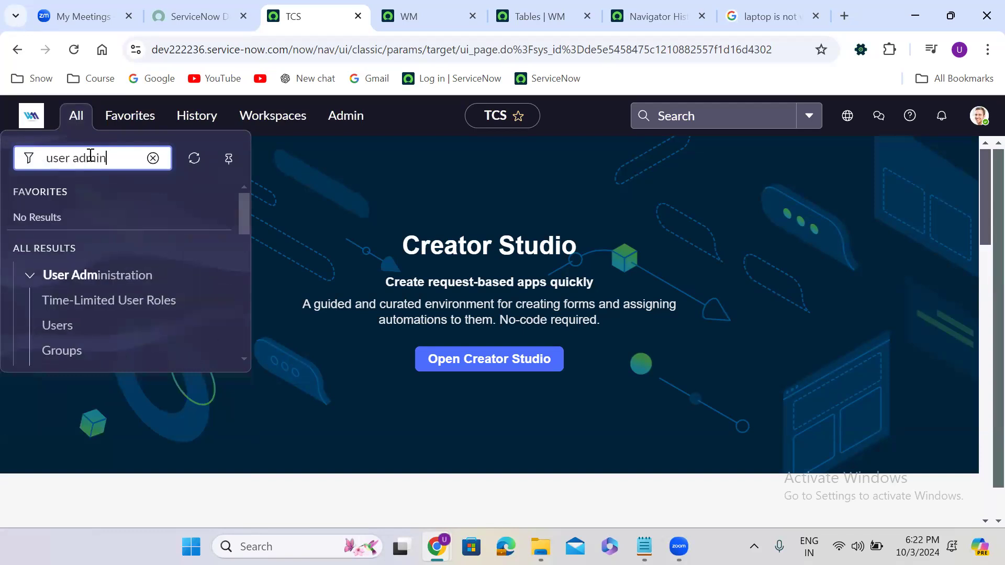
pyautogui.click(65, 328)
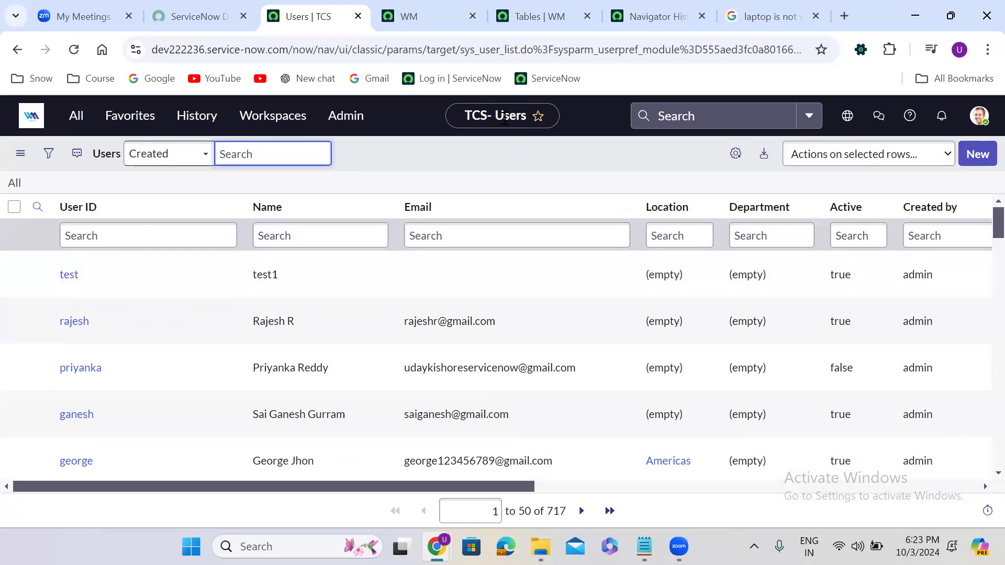
pyautogui.click(579, 118)
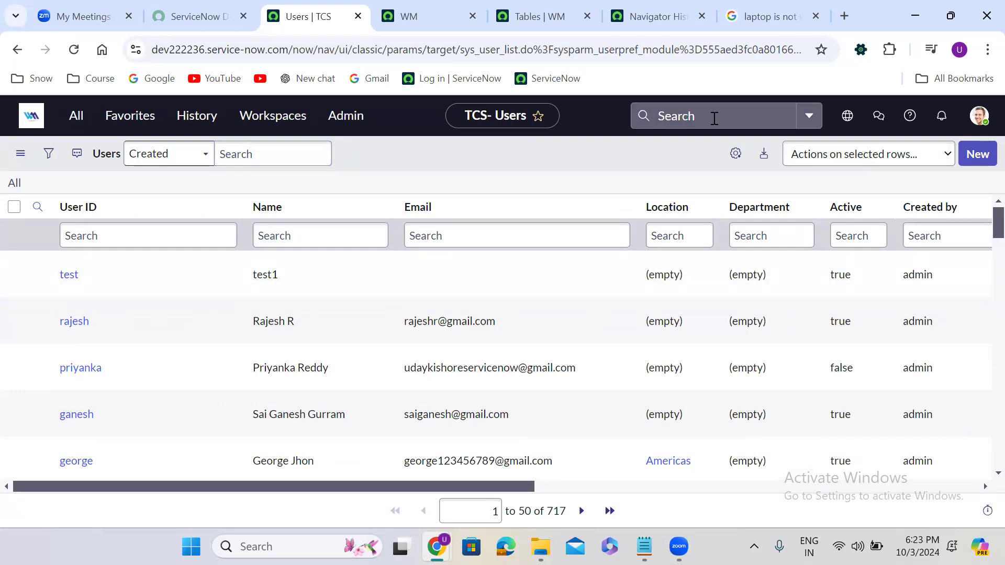
pyautogui.click(713, 118)
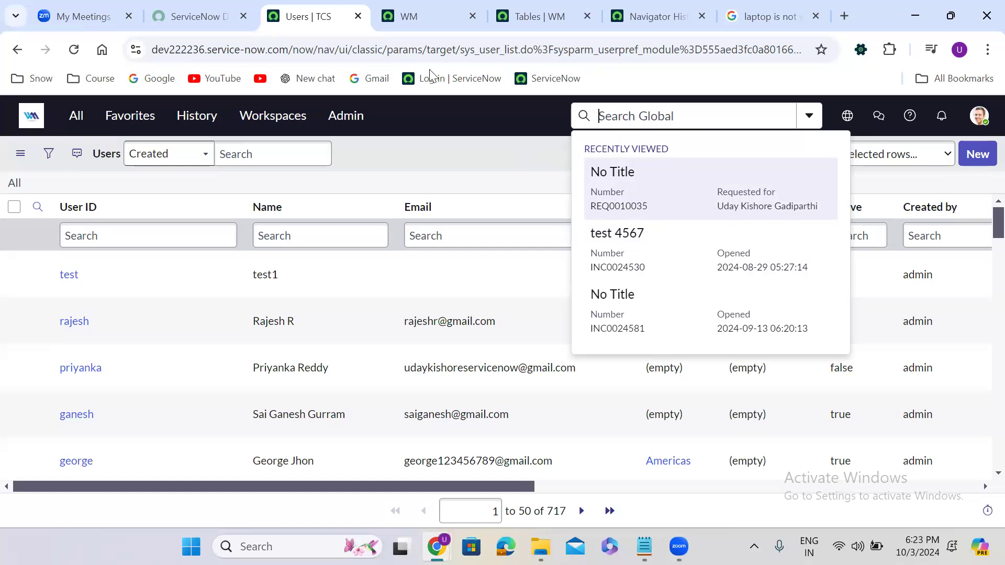
# Step: Close the global search suggestions and bring up the profile avatar menu
pyautogui.click(450, 149)
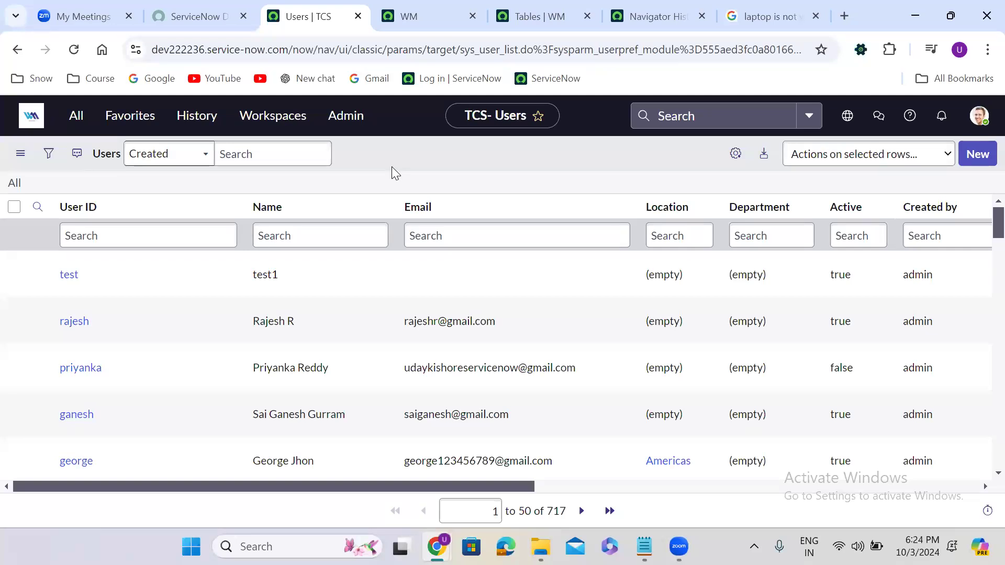
pyautogui.click(975, 119)
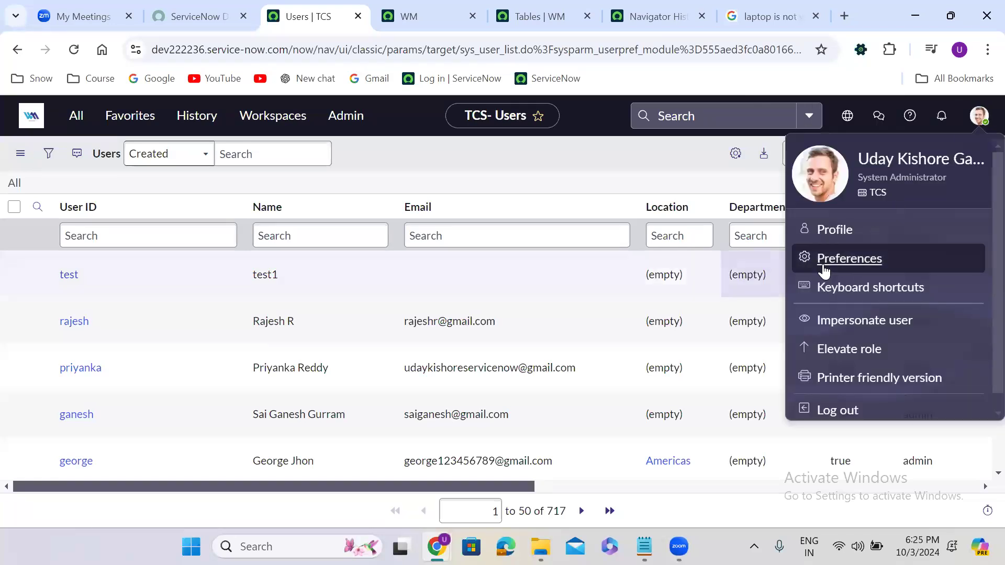
# Step: Preview the Dark theme from Preferences > Theme on the Users list
pyautogui.click(846, 262)
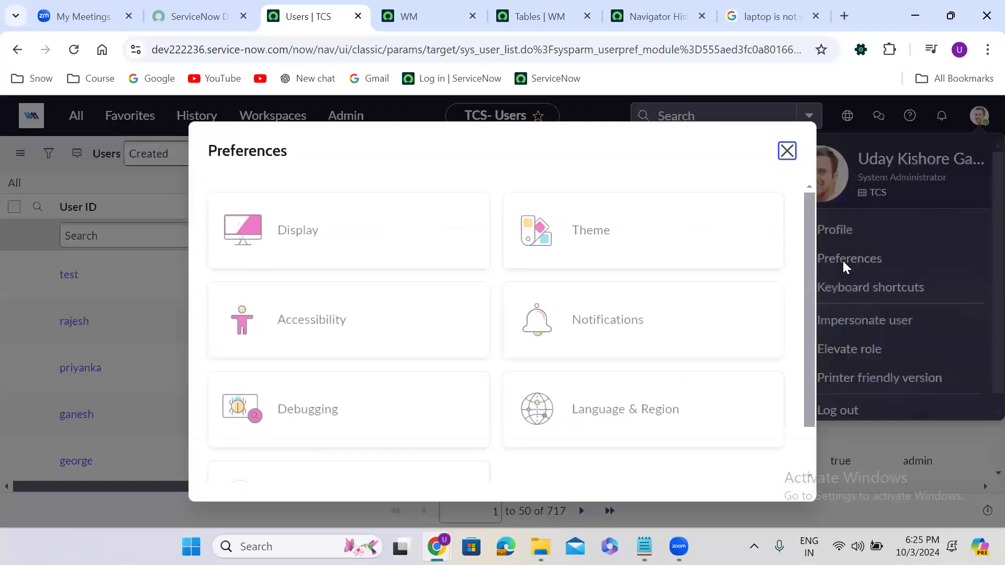
pyautogui.click(637, 256)
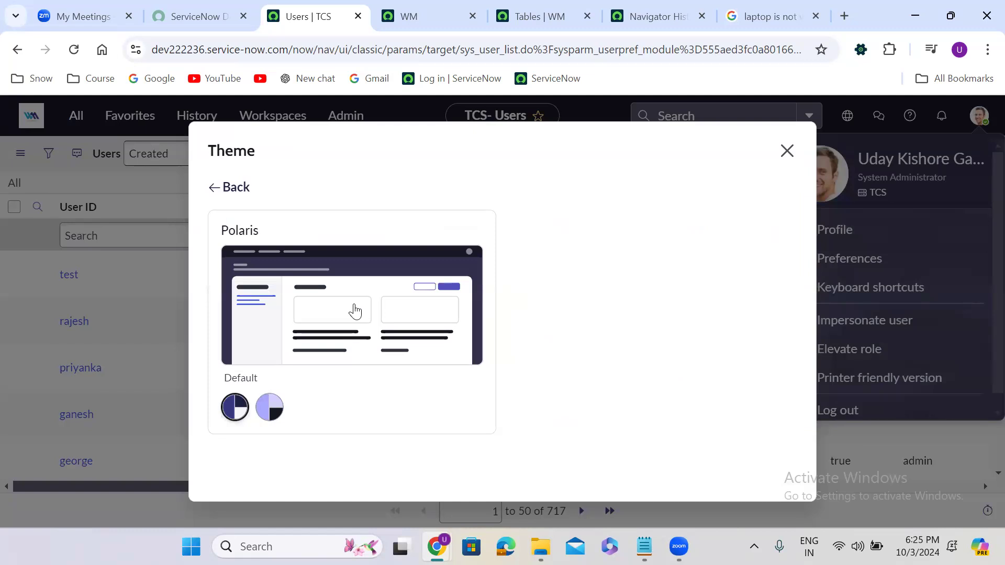
pyautogui.click(284, 408)
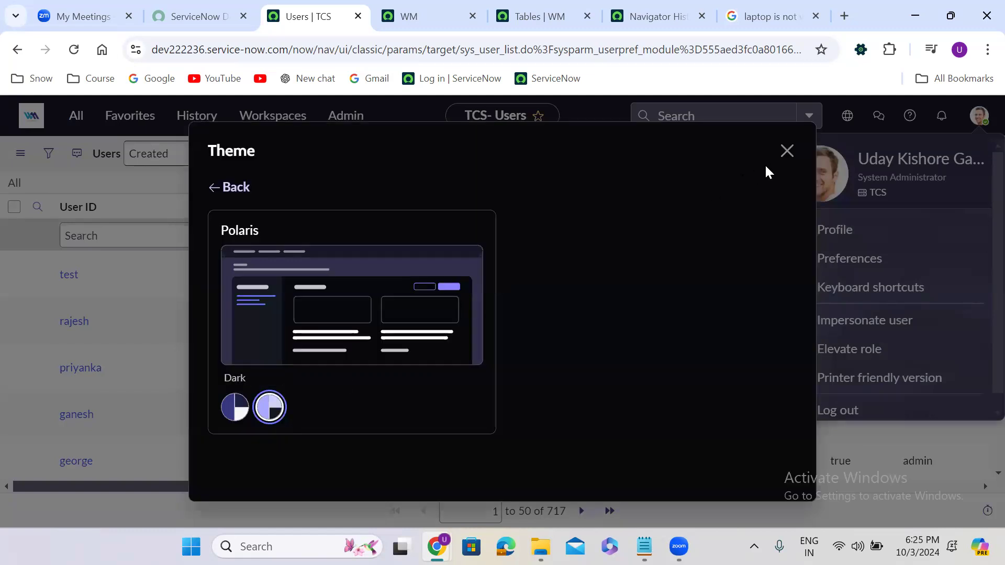
pyautogui.click(786, 156)
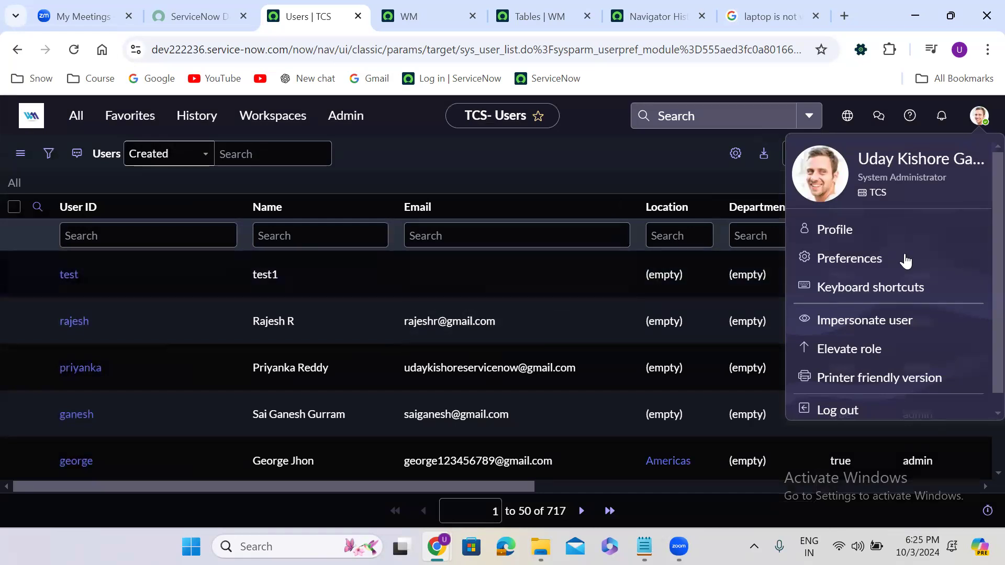
# Step: Switch the theme back to Default light and close the profile menu
pyautogui.click(848, 259)
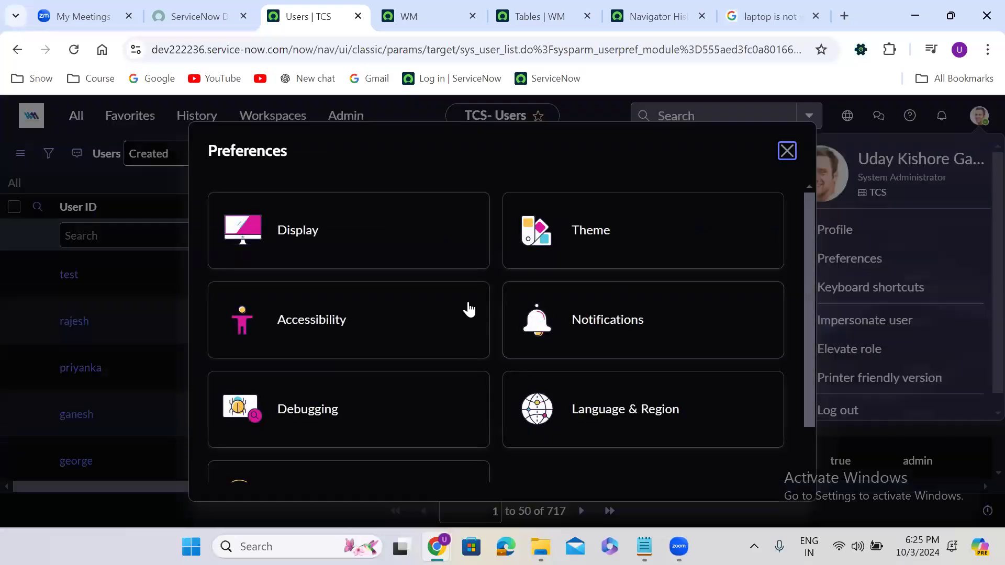
pyautogui.click(595, 225)
pyautogui.click(249, 407)
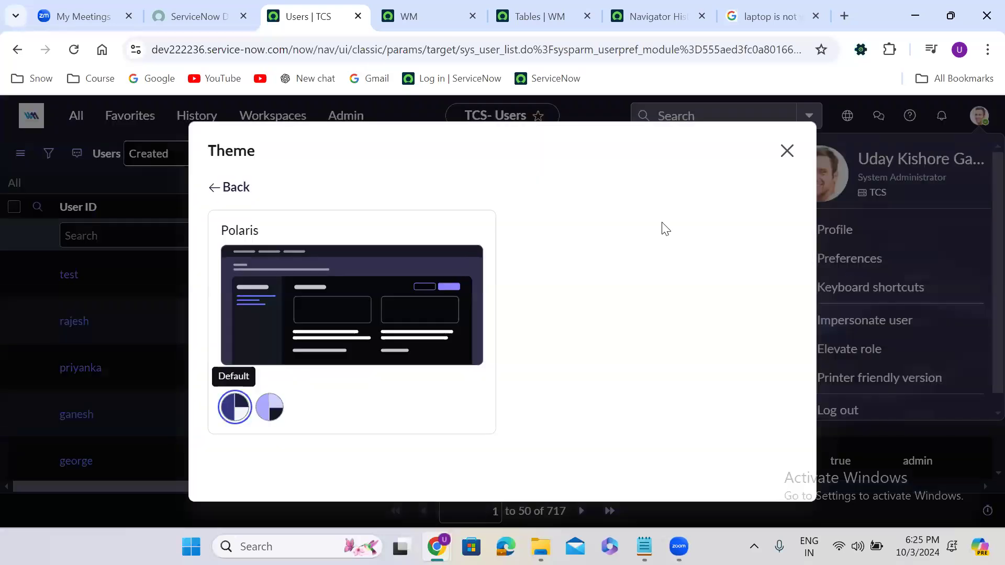
pyautogui.click(786, 152)
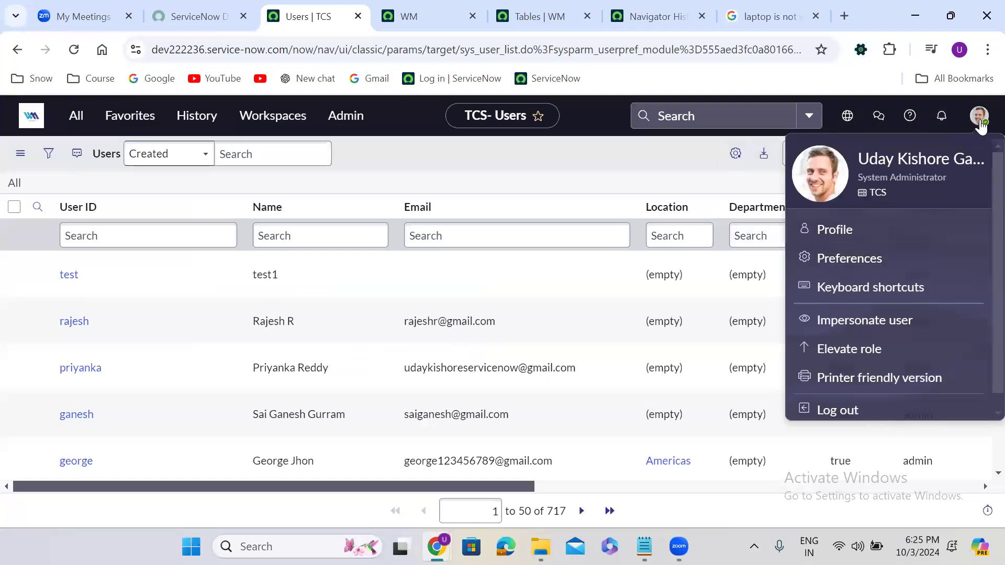
pyautogui.click(979, 120)
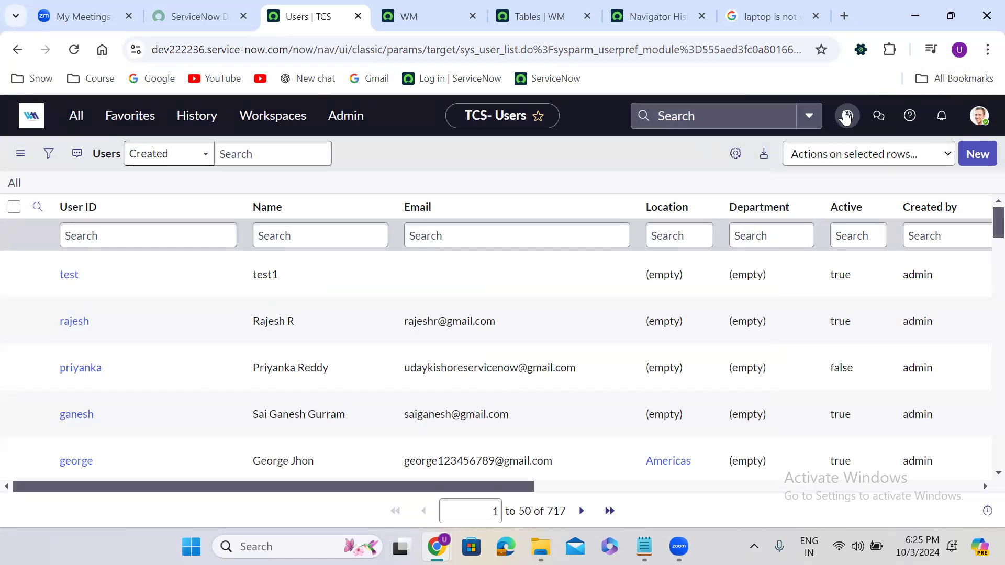
# Step: Check the Global scope and Default [Global] update set, then switch to the Notepad notes
pyautogui.click(847, 116)
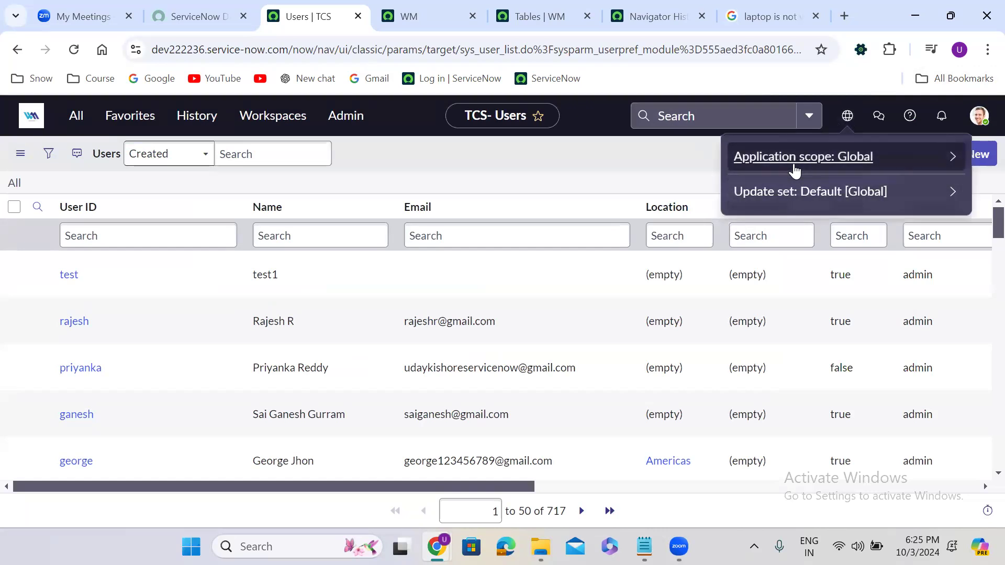
pyautogui.click(848, 118)
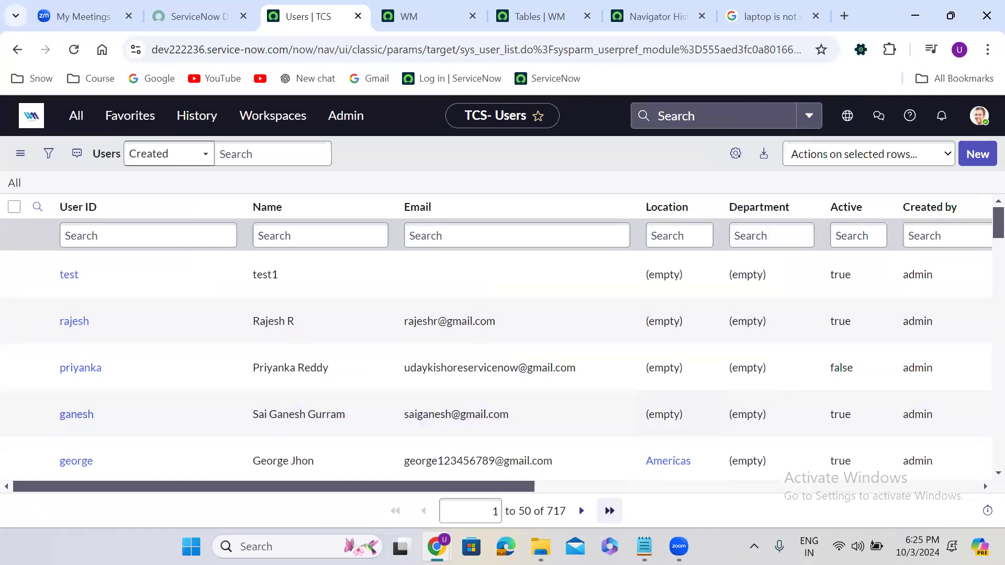
pyautogui.click(644, 546)
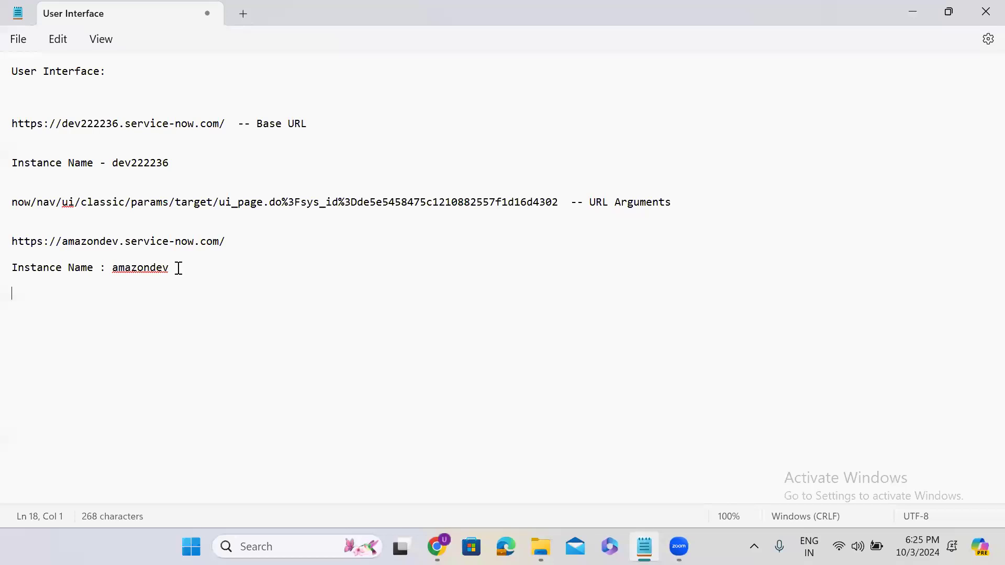
# Step: Clear the old notes below 'User Interface:' and select the amazondev.service-now.com address in Chrome
pyautogui.moveTo(179, 268); pyautogui.dragTo(6, 129)
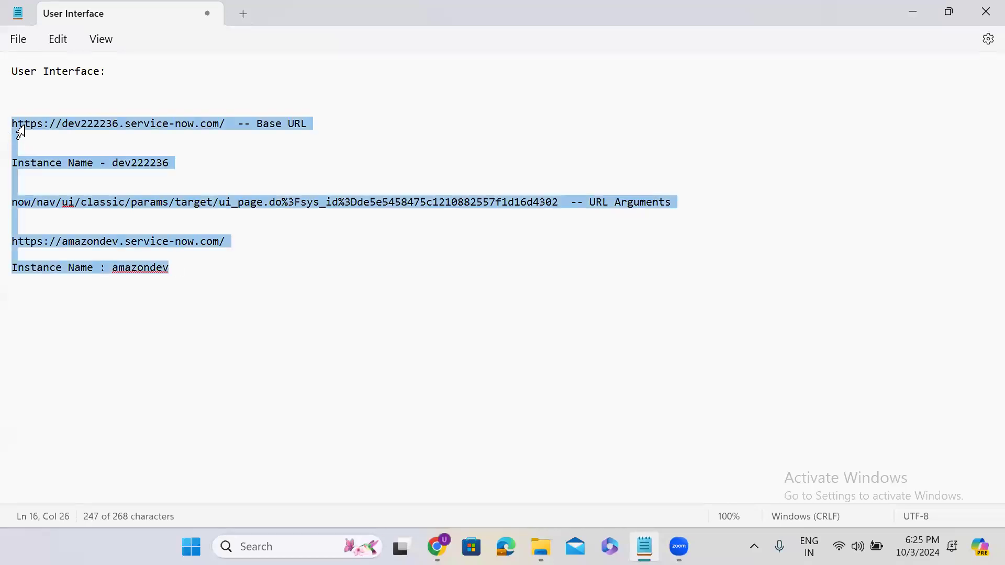
pyautogui.press('BackSpace')
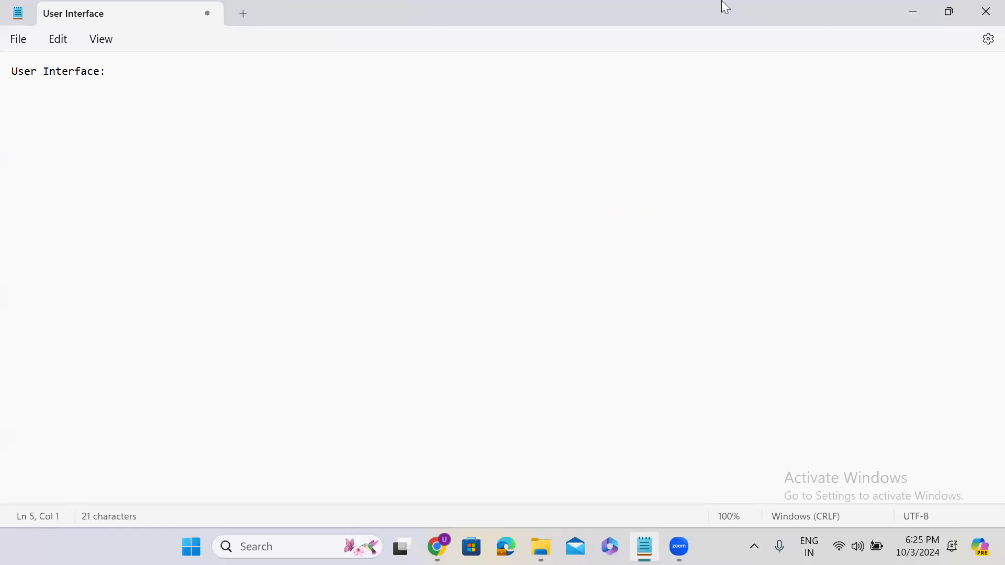
pyautogui.click(913, 13)
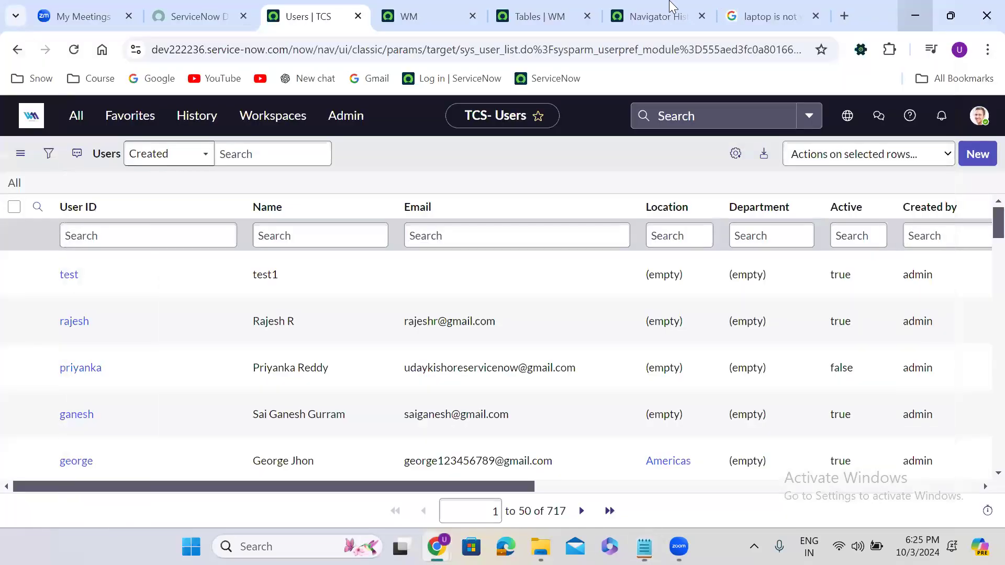
pyautogui.click(768, 15)
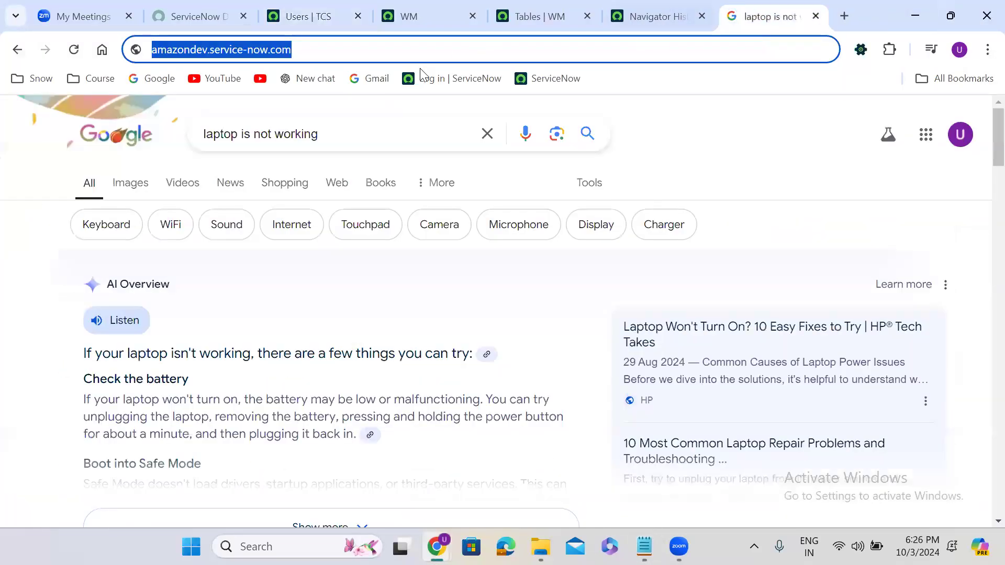
pyautogui.click(344, 53)
pyautogui.hotkey('ctrl', 'a')
pyautogui.hotkey('ctrl', 'c')
pyautogui.click(644, 547)
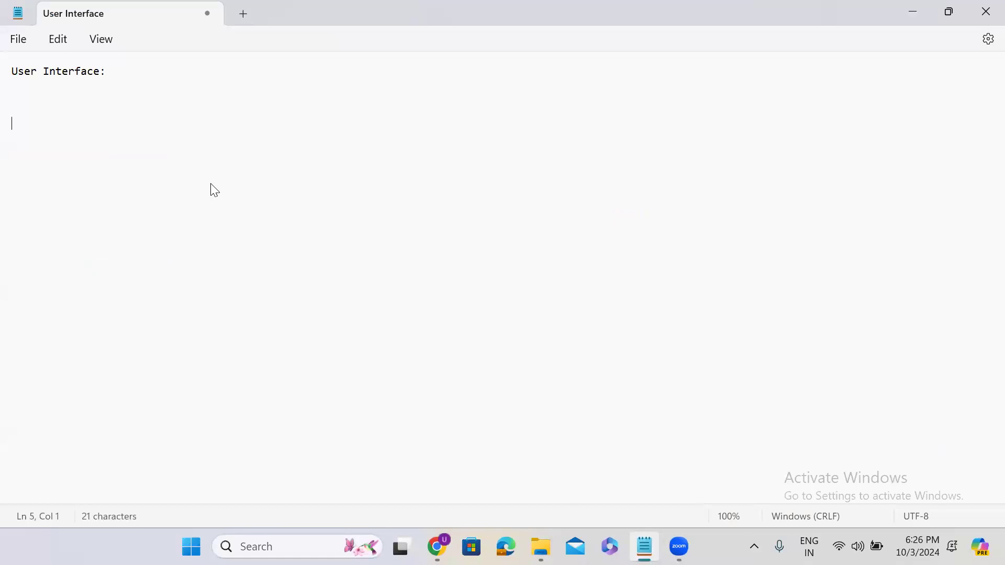
# Step: Paste the address three times, editing copies into amazontest.service-now.com and amazon.service-now.com
pyautogui.hotkey('ctrl', 'v')
pyautogui.press('Return')
pyautogui.press('Return')
pyautogui.press('Return')
pyautogui.hotkey('ctrl', 'v')
pyautogui.press('Return')
pyautogui.press('Return')
pyautogui.press('Return')
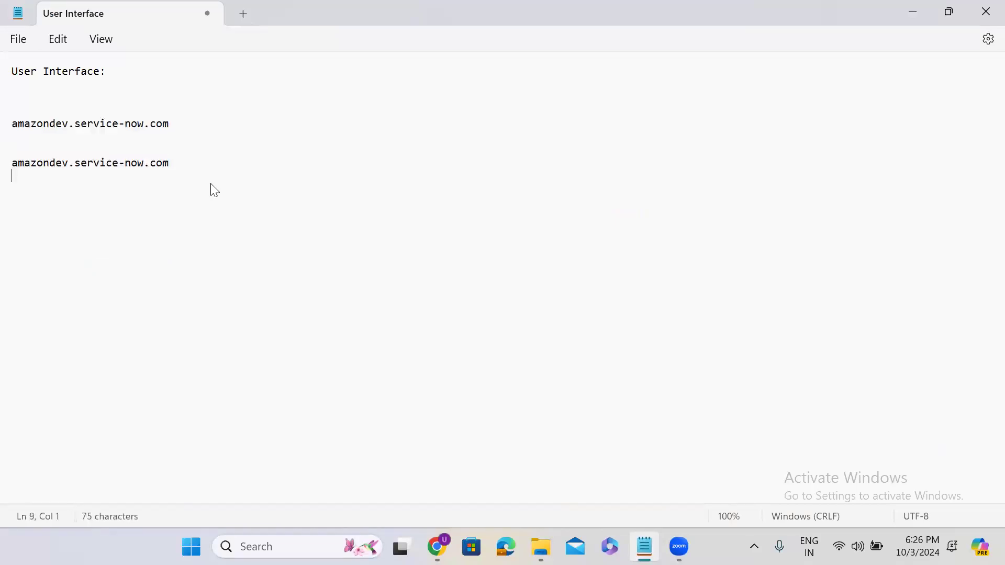
pyautogui.hotkey('ctrl', 'v')
pyautogui.click(69, 163)
pyautogui.press('BackSpace')
pyautogui.press('BackSpace')
pyautogui.press('BackSpace')
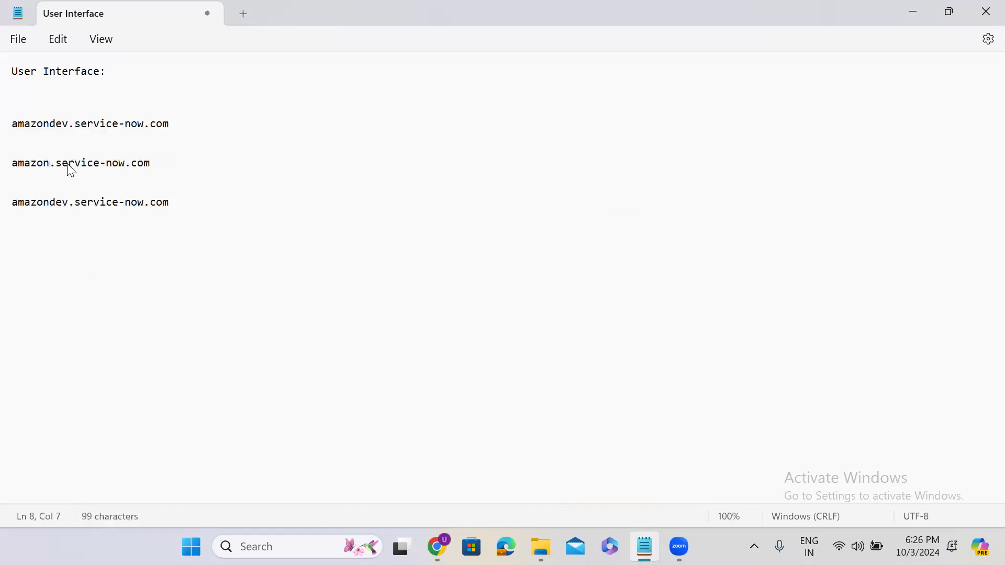
pyautogui.write('test')
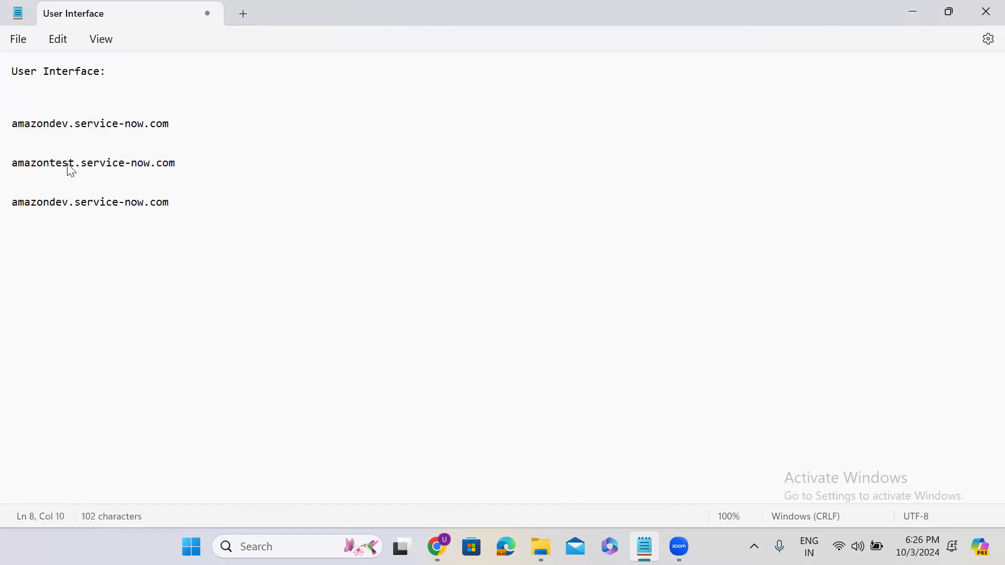
pyautogui.click(68, 204)
pyautogui.press('BackSpace')
pyautogui.press('BackSpace')
pyautogui.press('BackSpace')
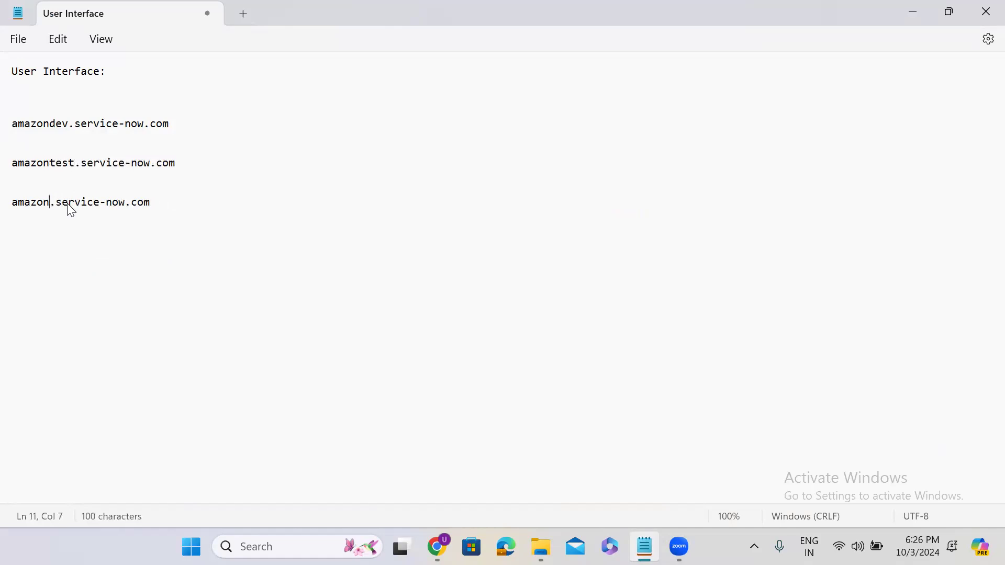
# Step: Label the lines '--- Developers', '-- Testers' and '-- Admins' respectively
pyautogui.click(220, 128)
pyautogui.write('--- Developers')
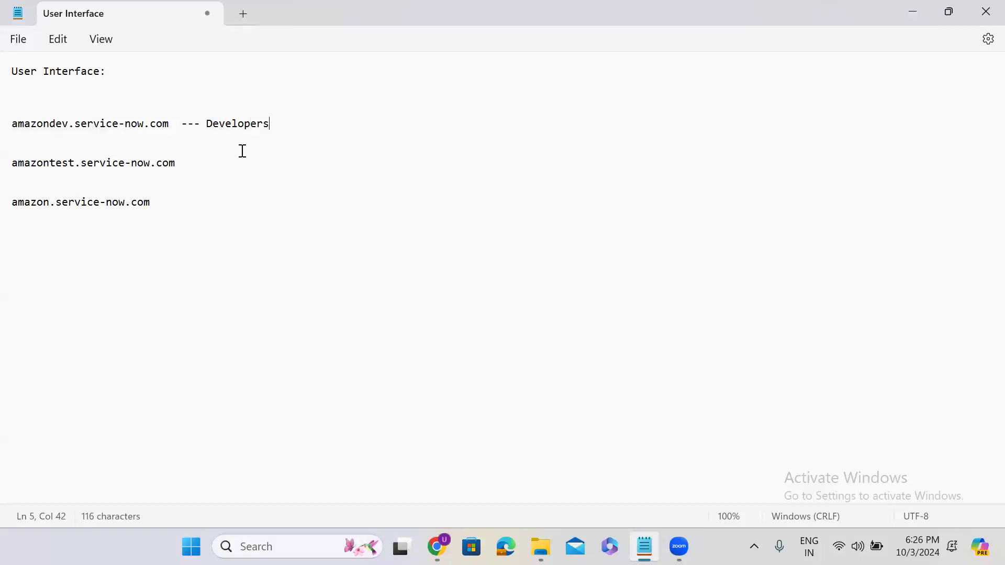
pyautogui.click(215, 168)
pyautogui.write('-- Testers')
pyautogui.click(209, 202)
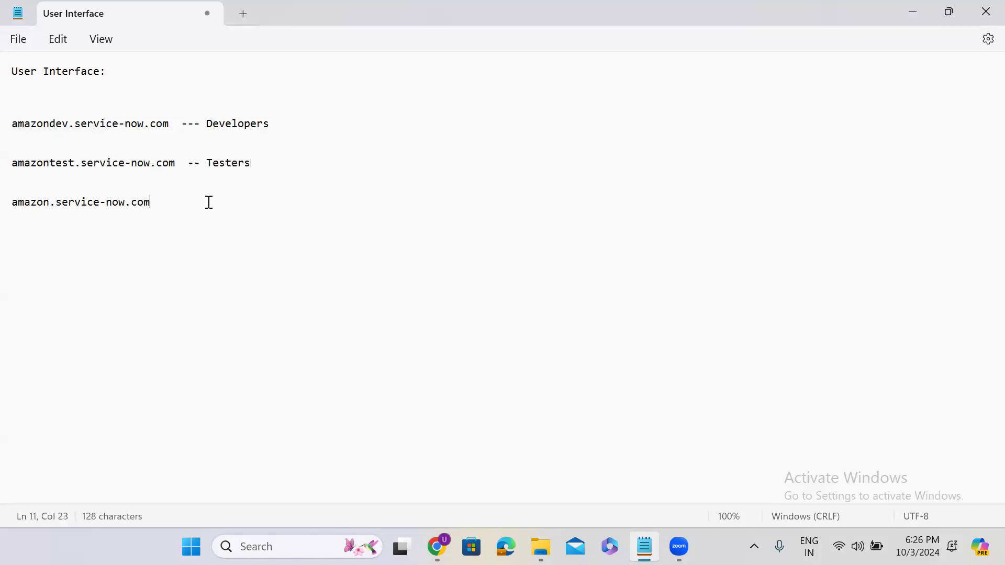
pyautogui.write('-- Admins')
pyautogui.moveTo(152, 202); pyautogui.dragTo(11, 203)
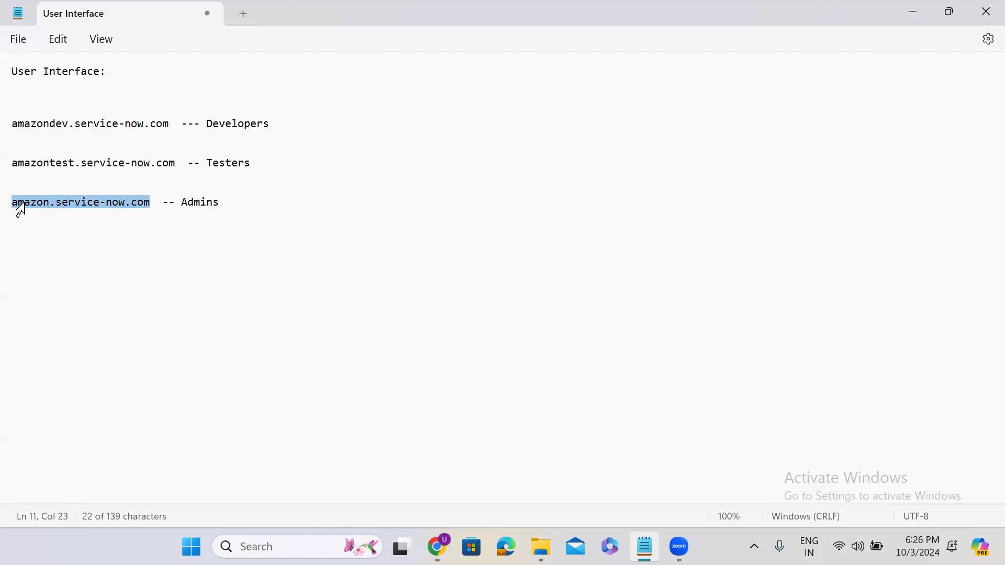
pyautogui.click(42, 261)
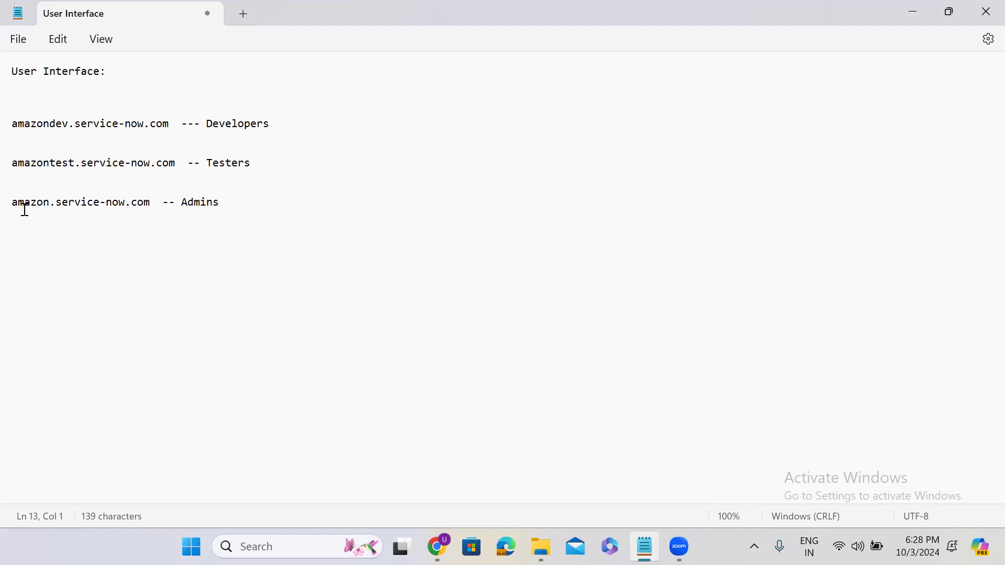
pyautogui.moveTo(278, 129); pyautogui.dragTo(11, 123)
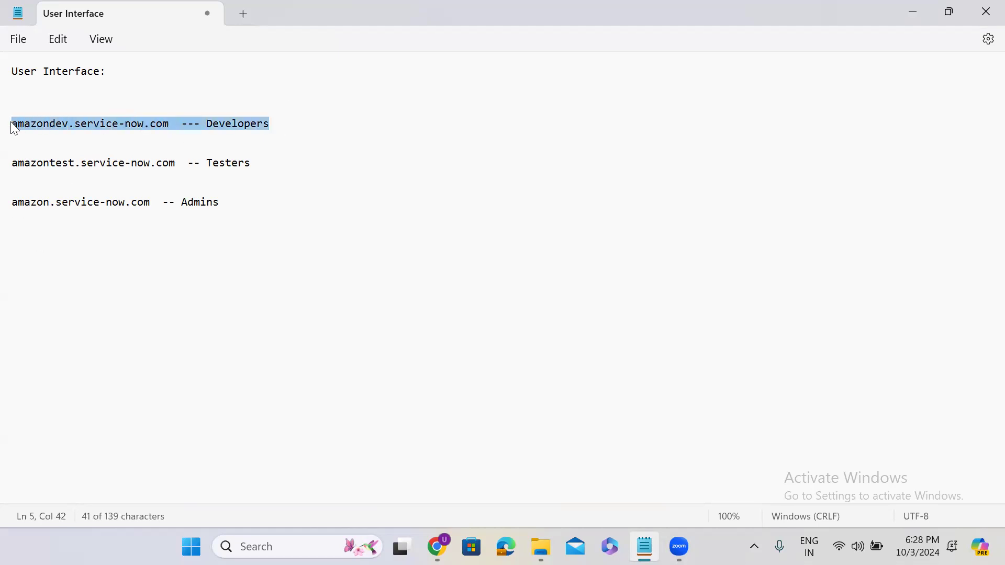
pyautogui.moveTo(264, 162); pyautogui.dragTo(11, 163)
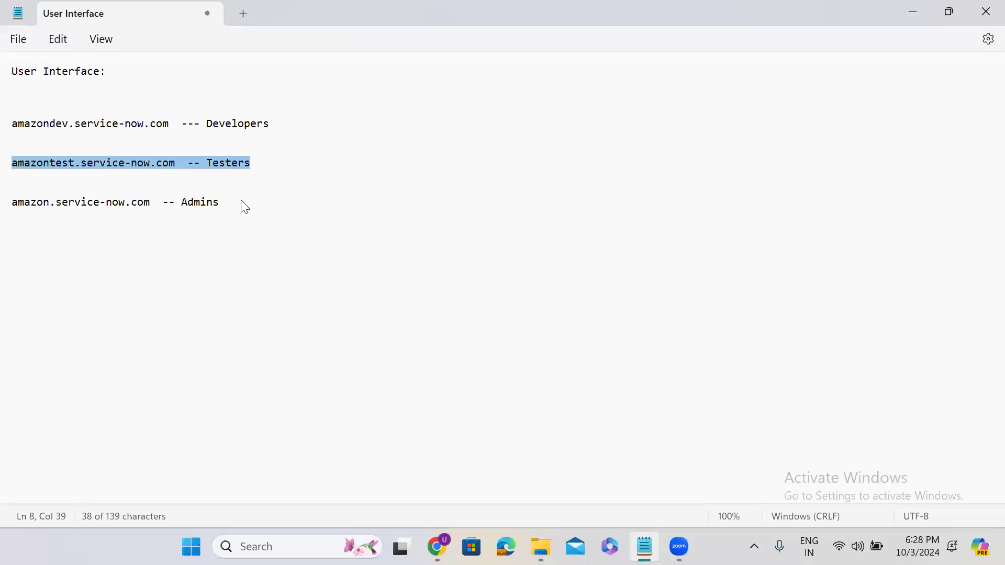
pyautogui.moveTo(242, 204); pyautogui.dragTo(4, 204)
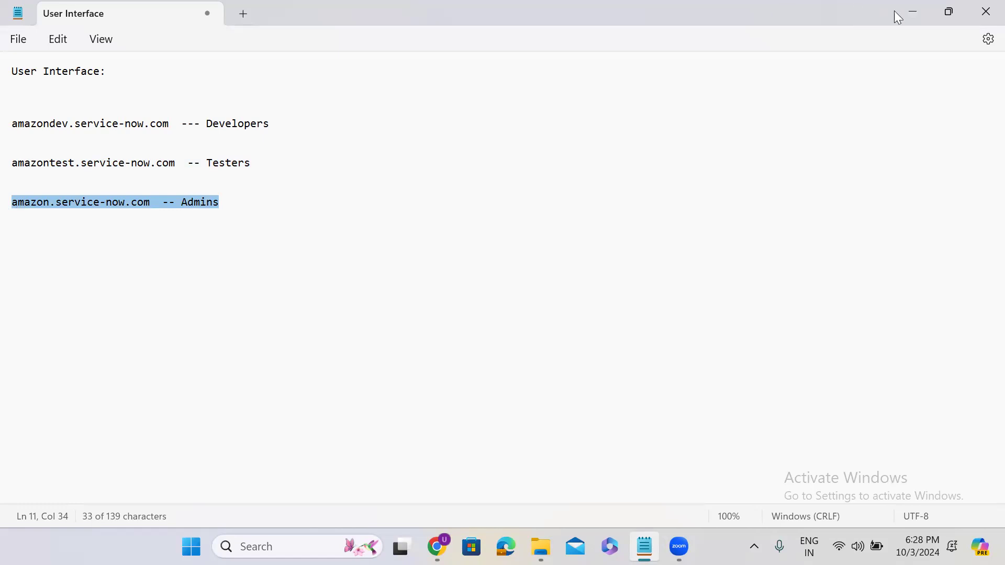
# Step: Minimize Notepad, return to the 'Users | TCS' tab, and toggle the application scope panel
pyautogui.click(911, 12)
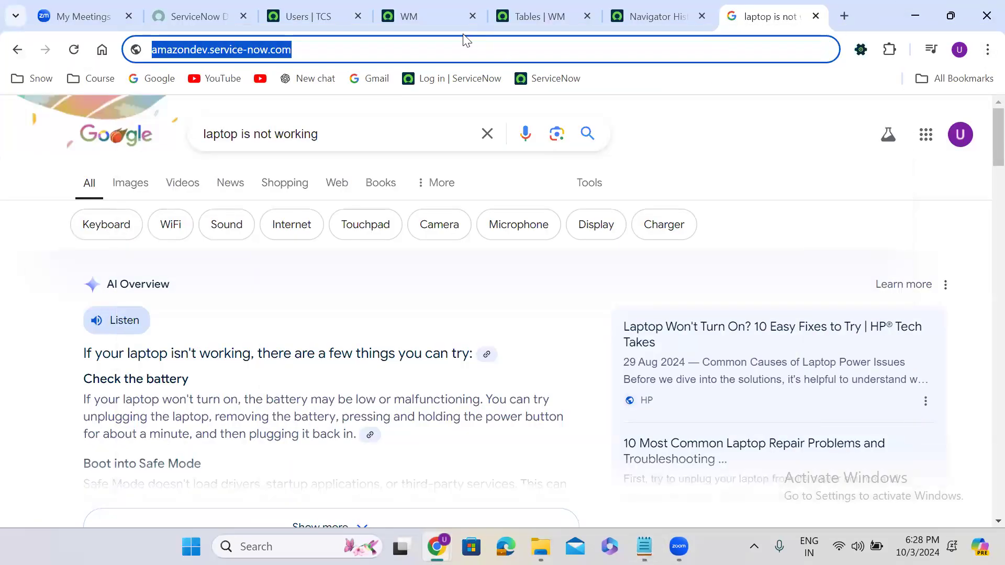
pyautogui.click(317, 8)
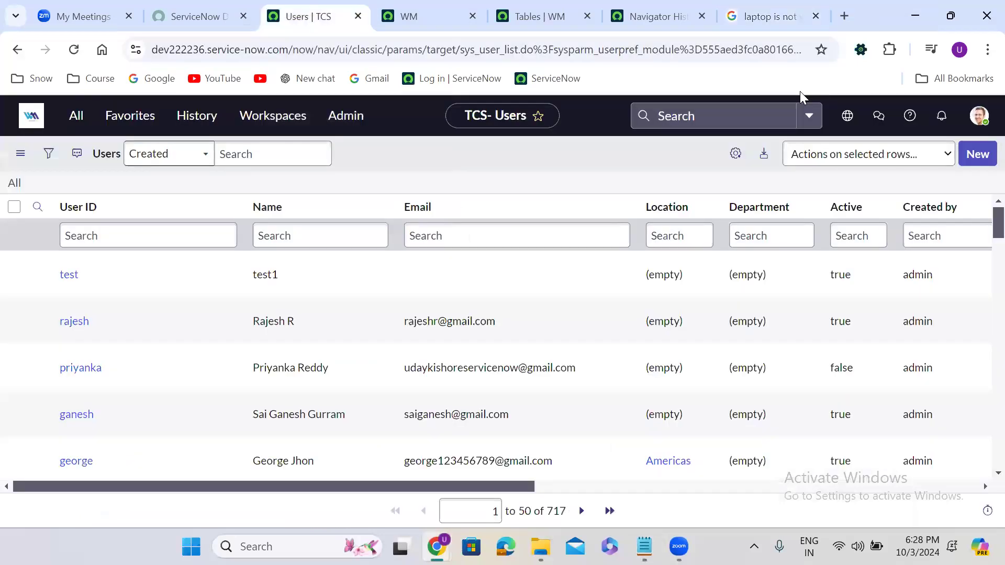
pyautogui.click(848, 126)
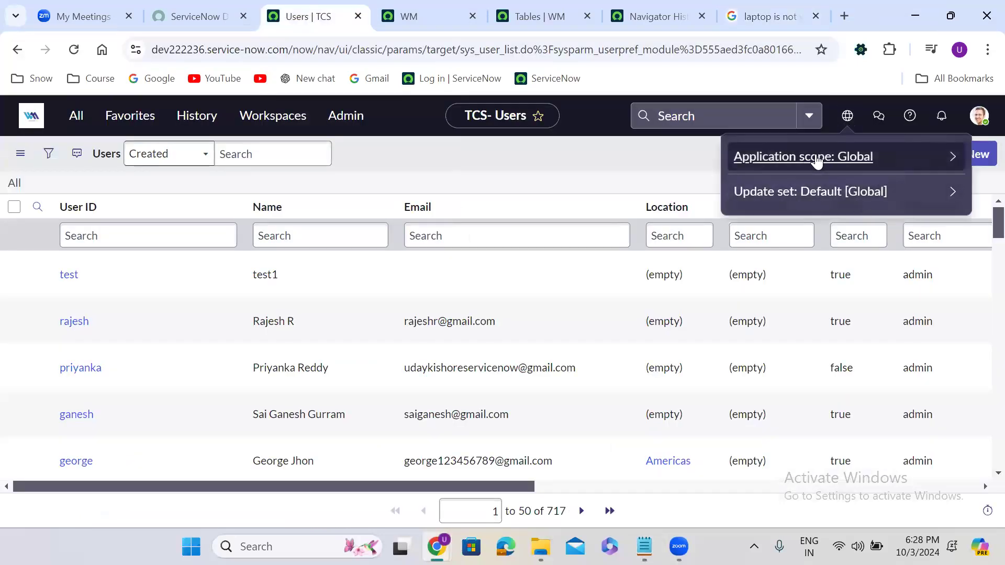
pyautogui.click(848, 118)
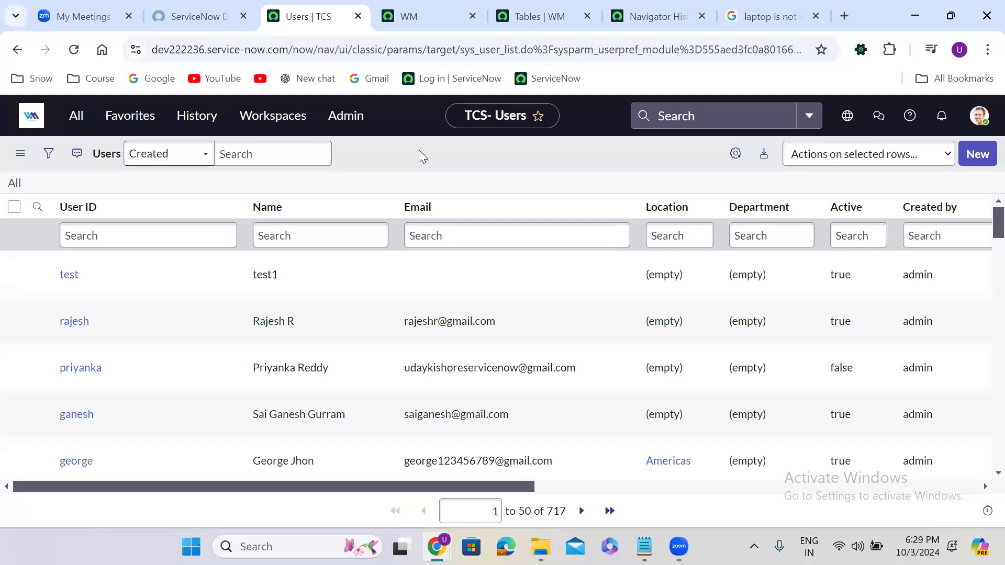
# Step: Browse the application scope list, close it, and open the Sidebar discussions panel
pyautogui.click(849, 118)
pyautogui.click(833, 157)
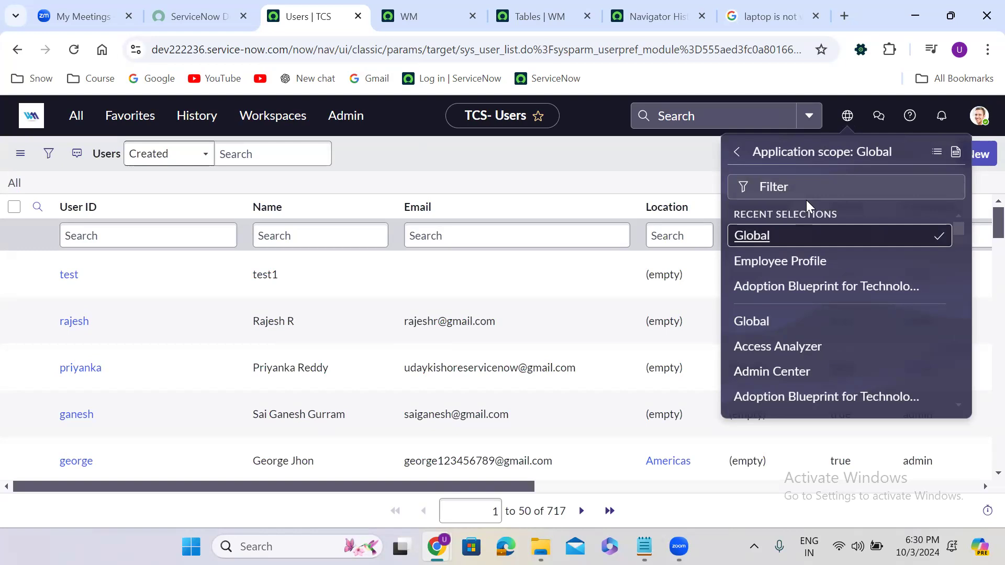
pyautogui.click(847, 116)
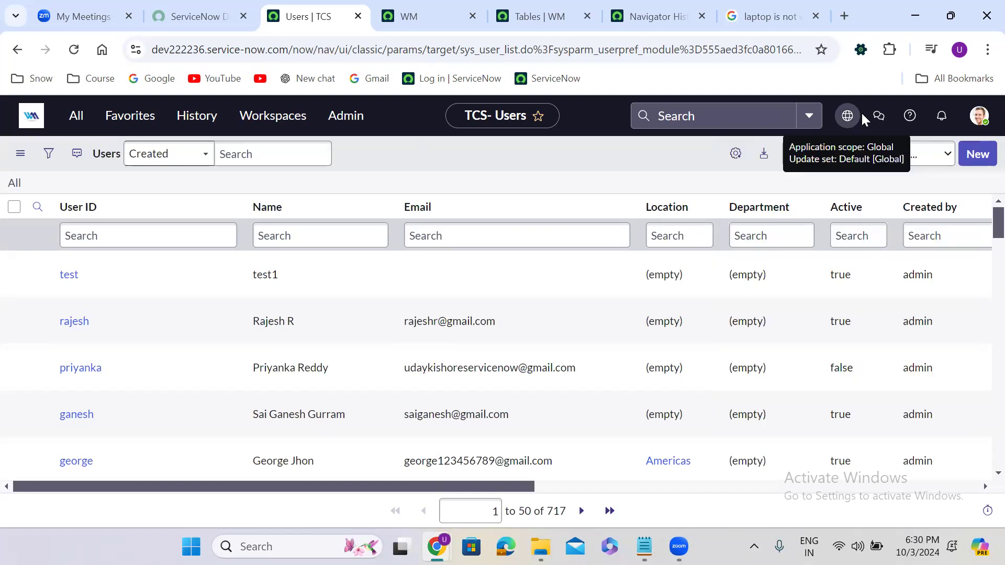
pyautogui.click(881, 117)
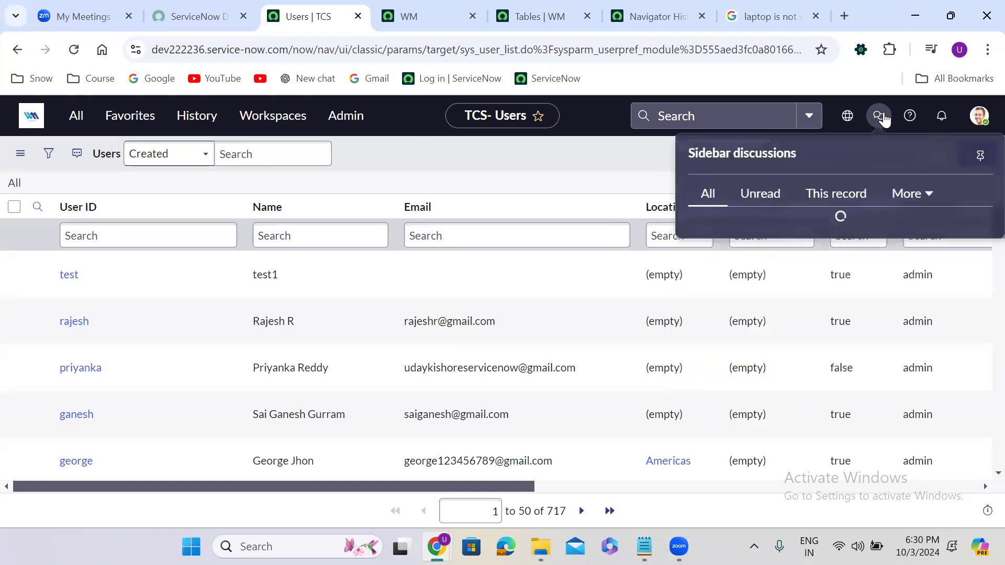
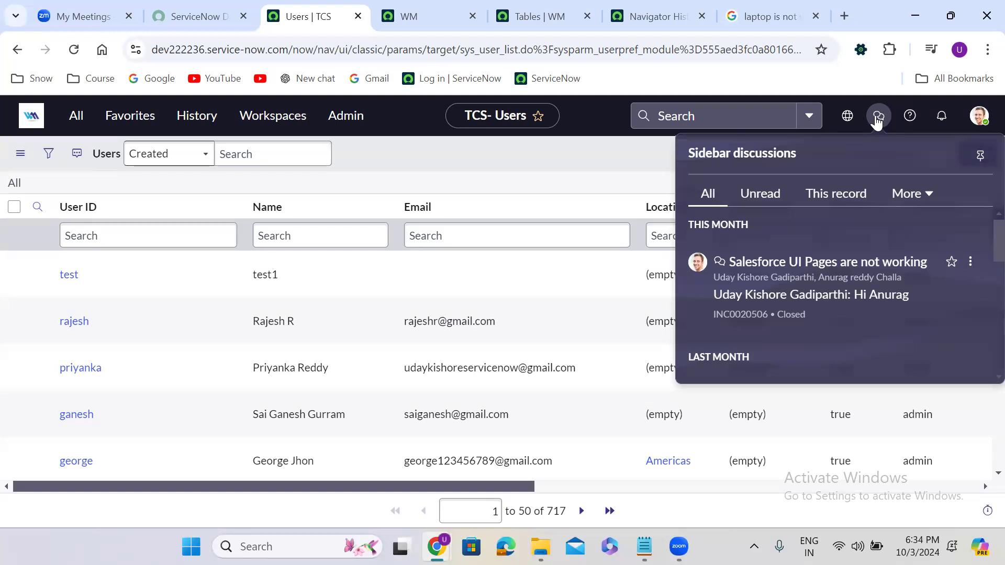
# Step: Open the Help panel, then toggle the Notifications panel open and closed to reveal the Users list
pyautogui.click(908, 120)
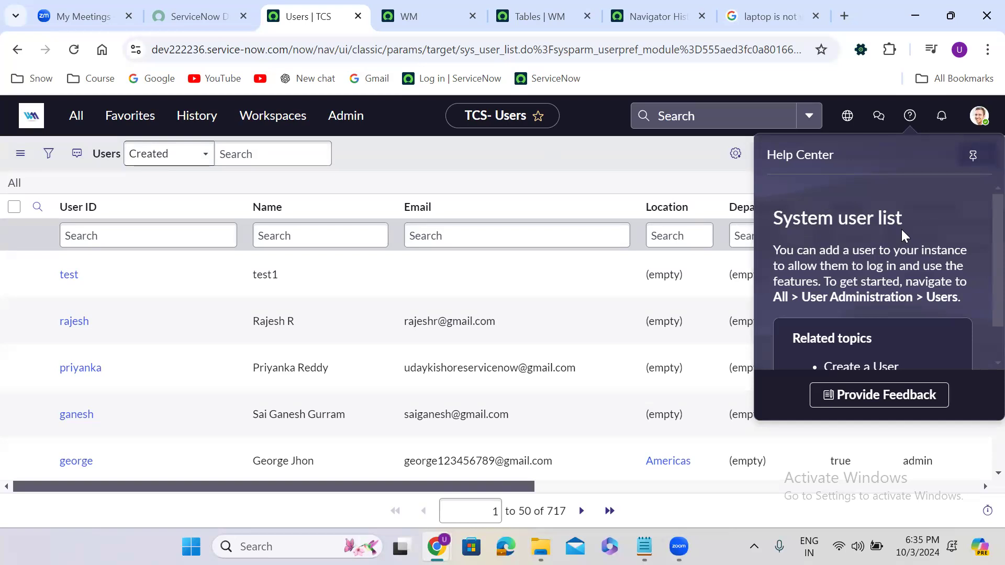
pyautogui.click(945, 121)
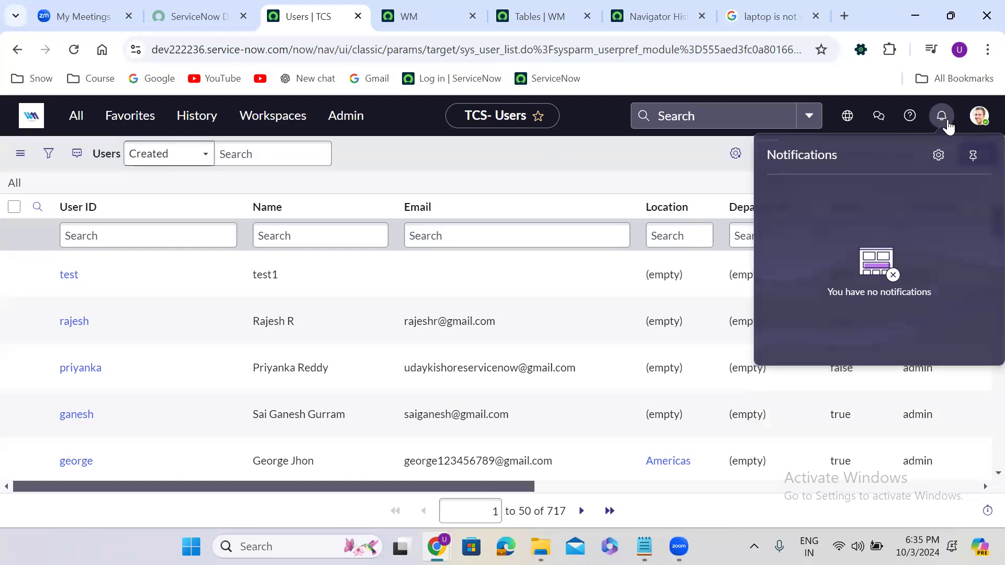
pyautogui.click(557, 157)
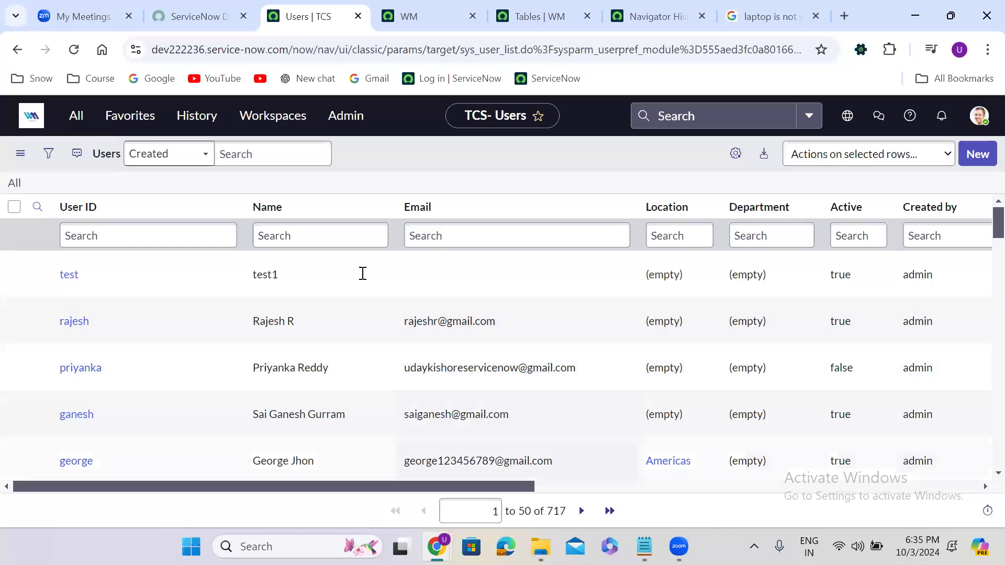
# Step: Add 'Email' and 'Push' on new lines in the Notepad notes, then minimize Notepad
pyautogui.hotkey('alt', 'Tab')
pyautogui.write('Email')
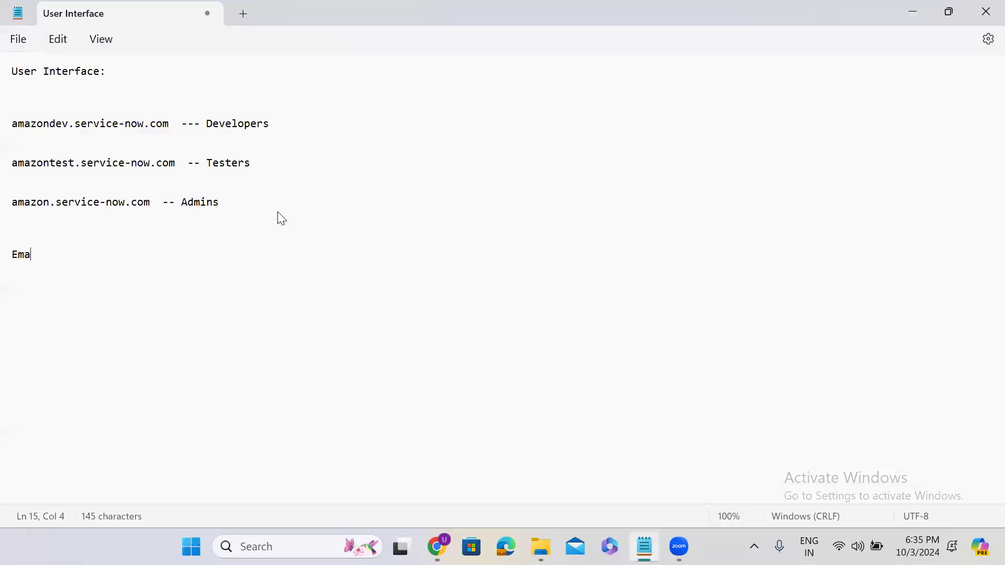
pyautogui.press('Return')
pyautogui.write('Push')
pyautogui.press('Return')
pyautogui.press('Return')
pyautogui.click(914, 14)
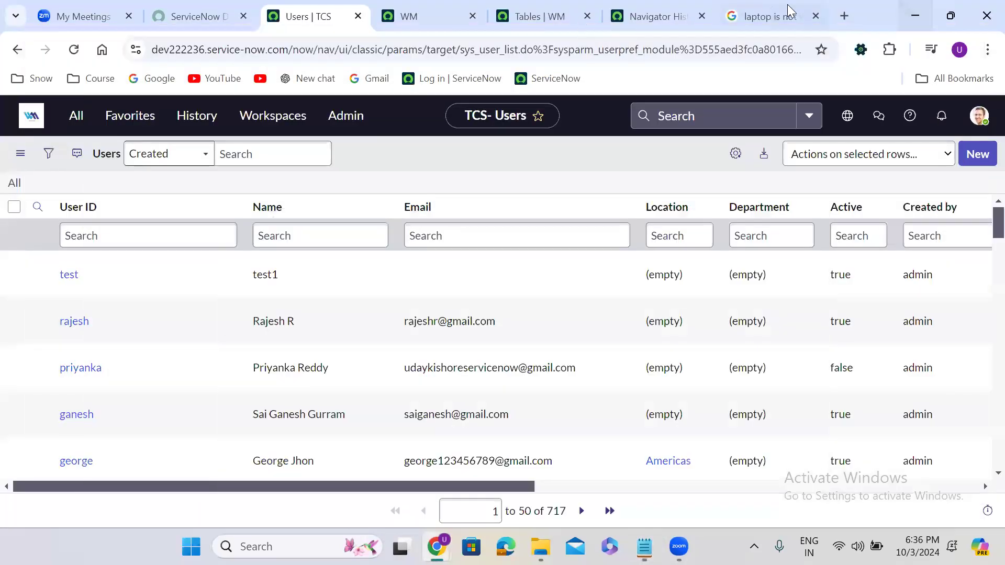
# Step: Search Google for 'push messages' and switch to the Images results
pyautogui.click(788, 12)
pyautogui.write('p')
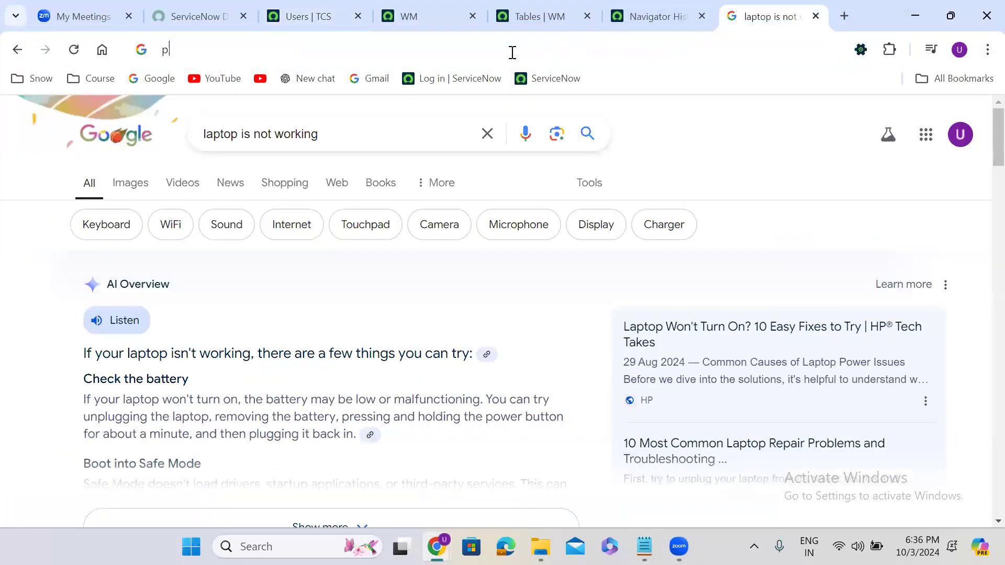
pyautogui.write('ush messages')
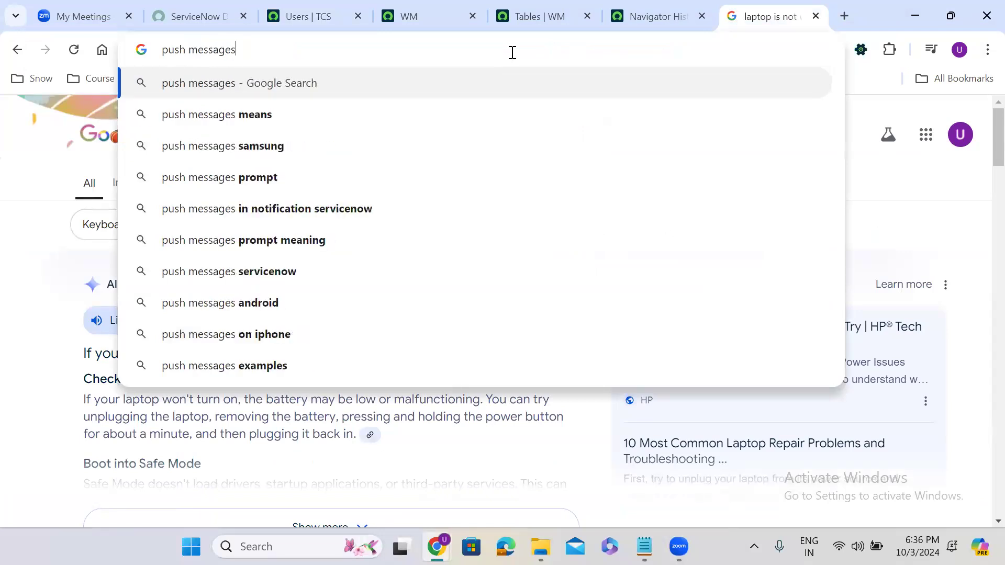
pyautogui.press('Return')
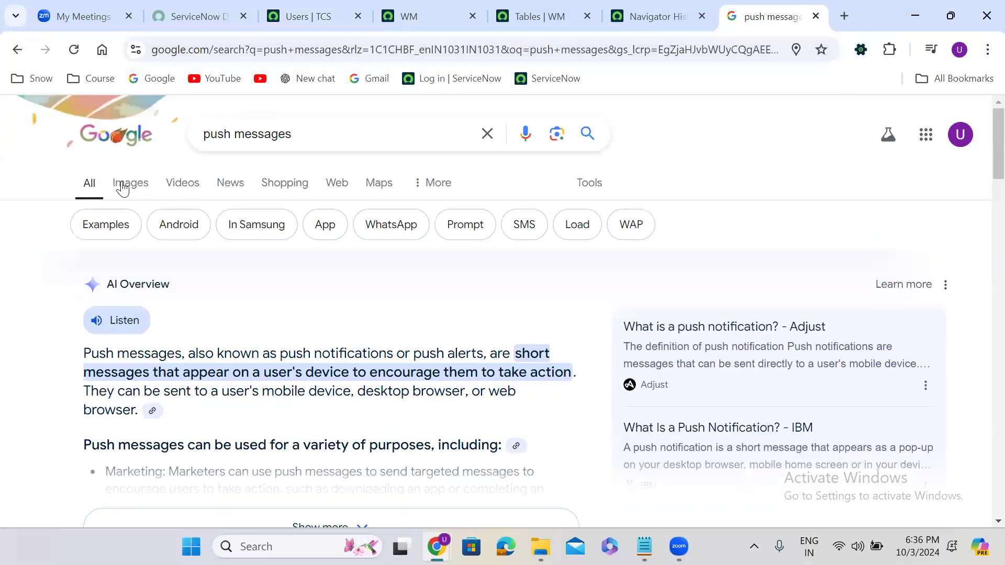
pyautogui.click(123, 184)
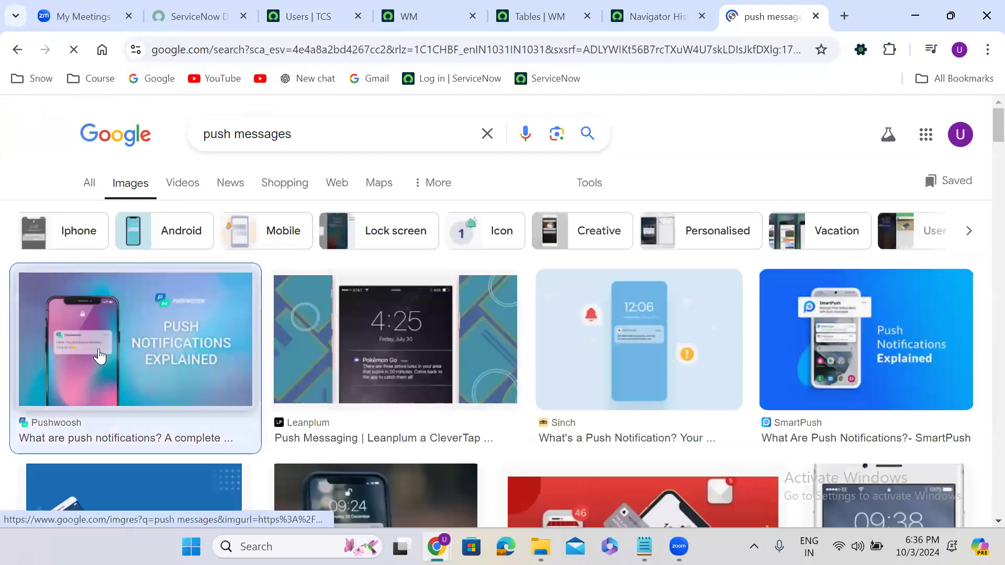
# Step: Open and read Pushwoosh's 'What Are Push Notifications?' article, then close its tab
pyautogui.click(100, 357)
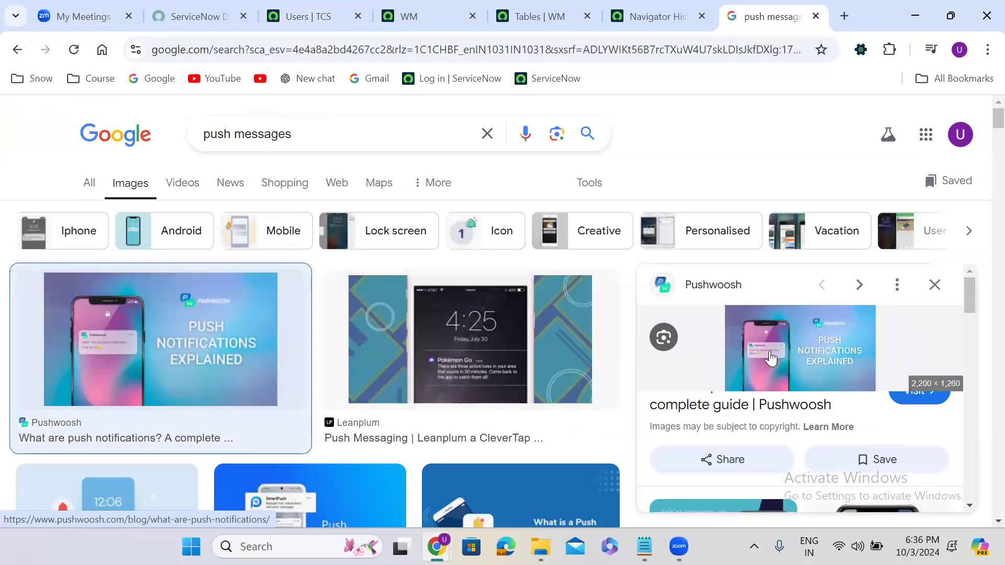
pyautogui.click(769, 357)
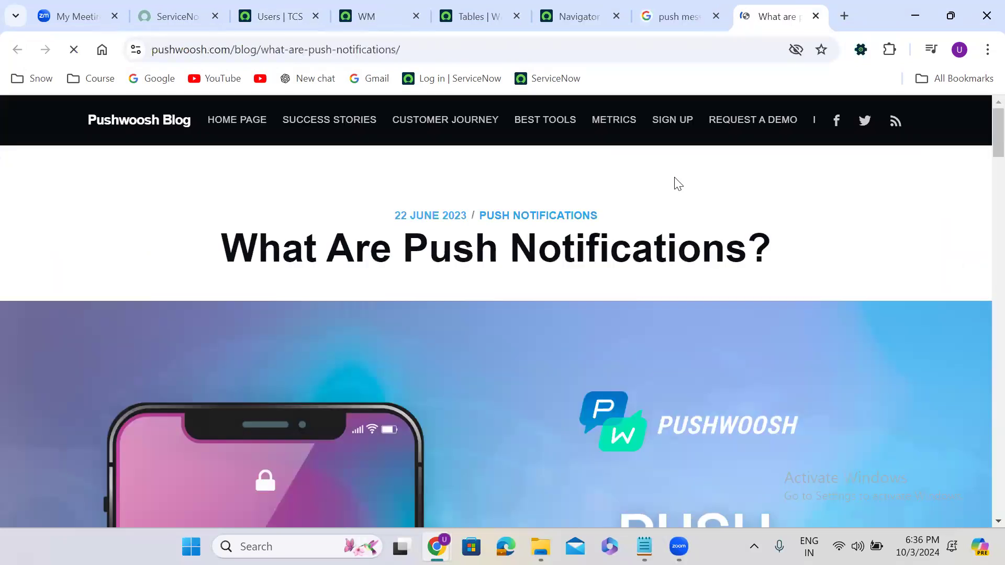
pyautogui.scroll(-1, 411, 304)
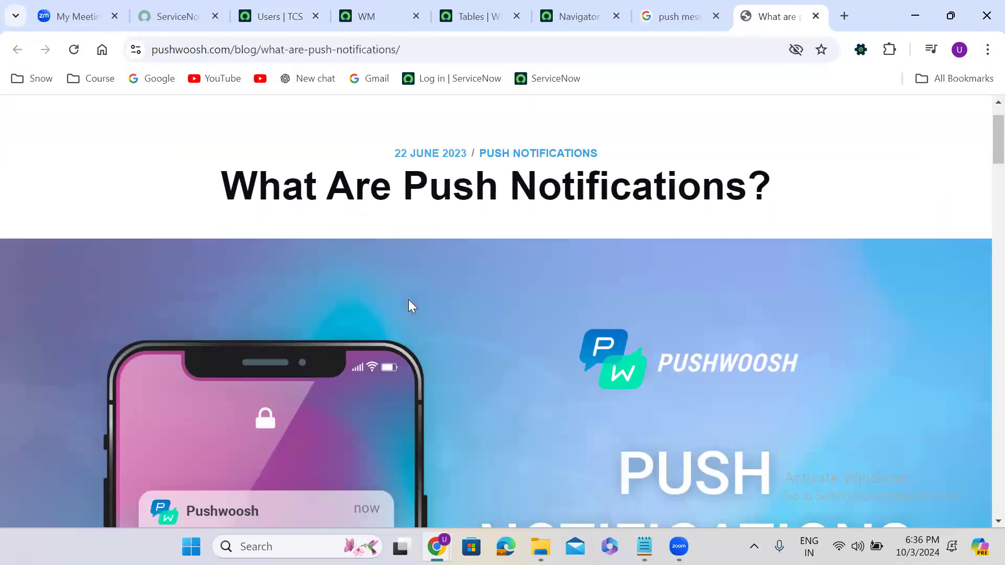
pyautogui.scroll(-3, 410, 305)
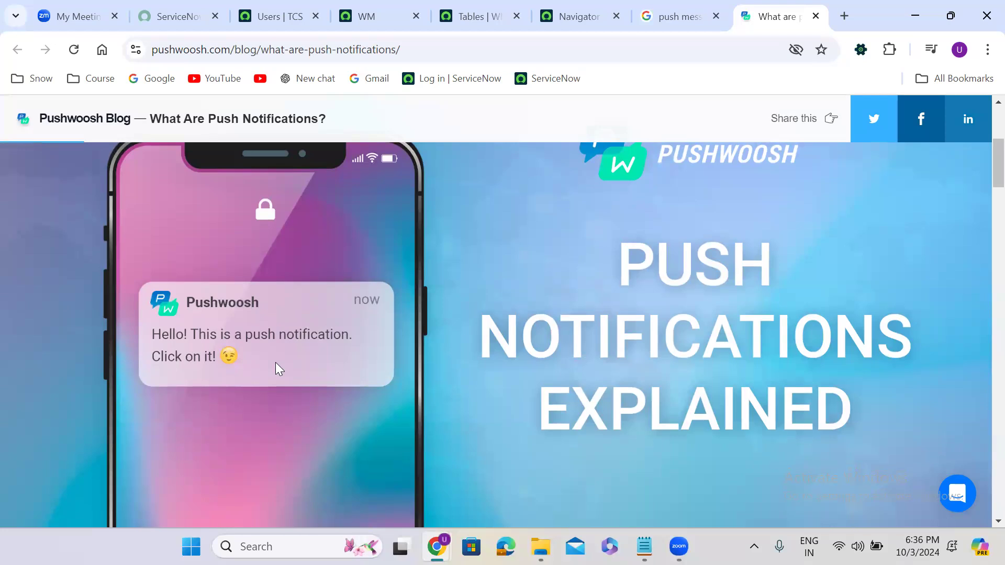
pyautogui.click(680, 16)
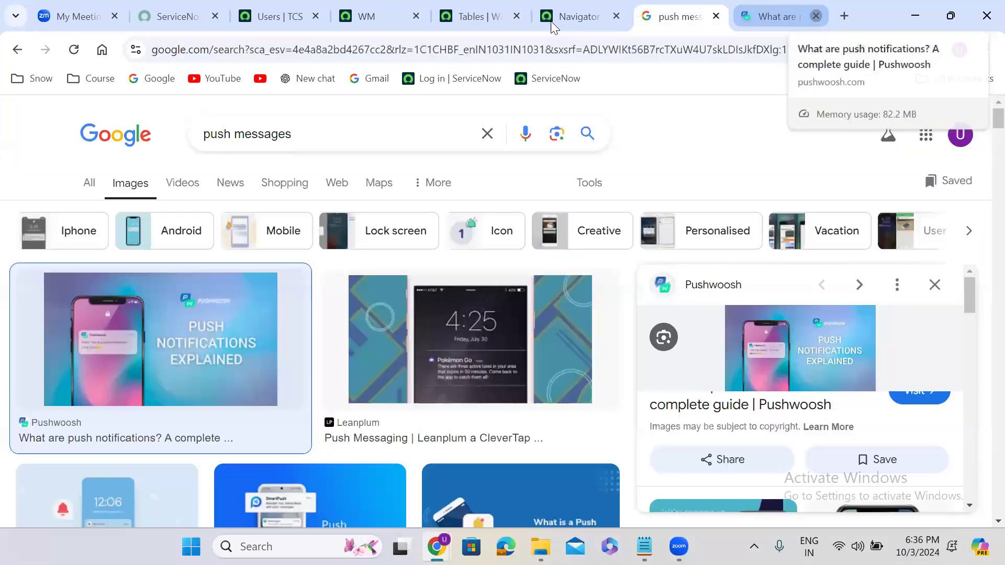
pyautogui.click(816, 16)
# Step: Close the search tab, add 'Provider' below Push in the notes, and return to the Users tab
pyautogui.click(813, 16)
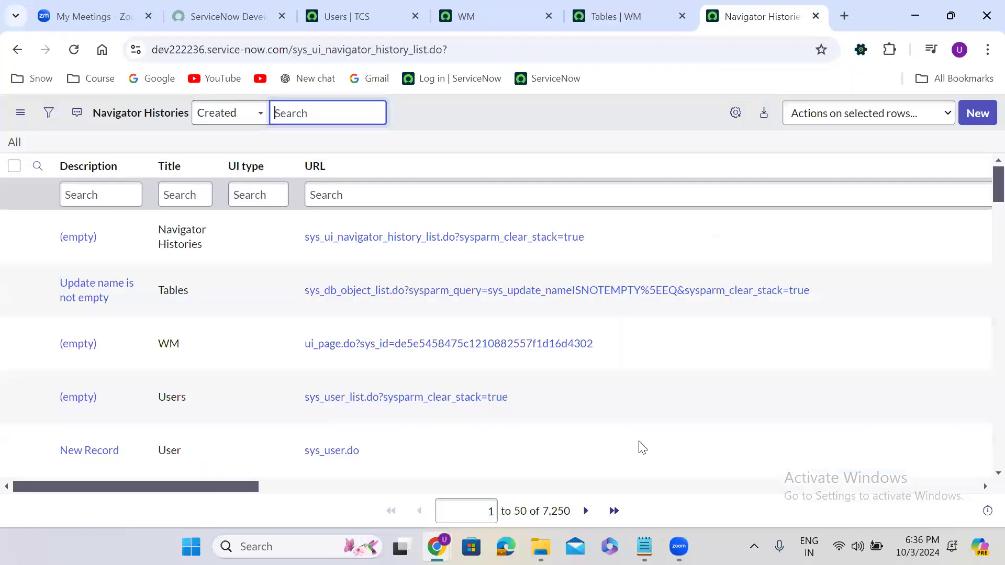
pyautogui.click(644, 546)
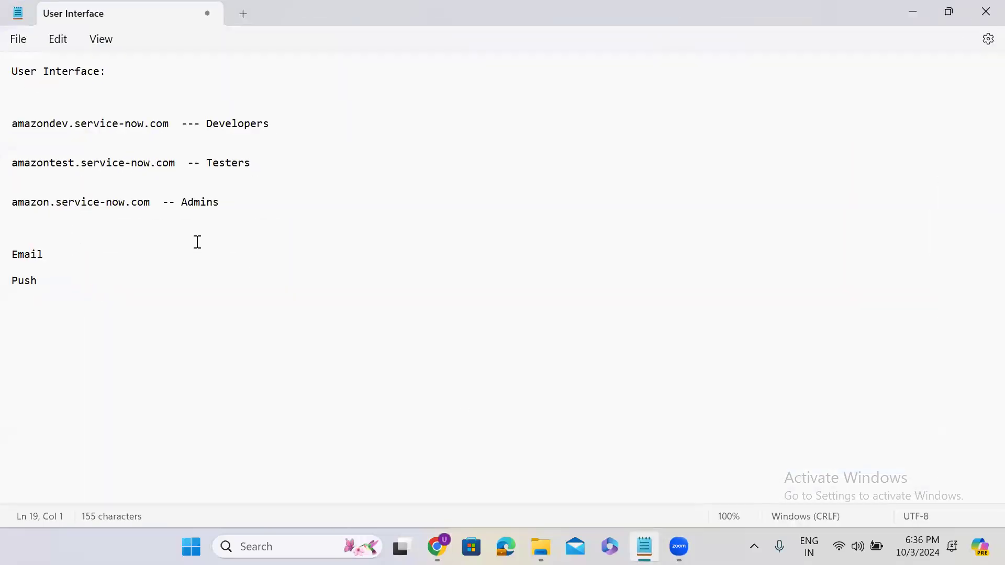
pyautogui.click(67, 285)
pyautogui.press('Return')
pyautogui.press('Return')
pyautogui.write('Provider')
pyautogui.click(913, 11)
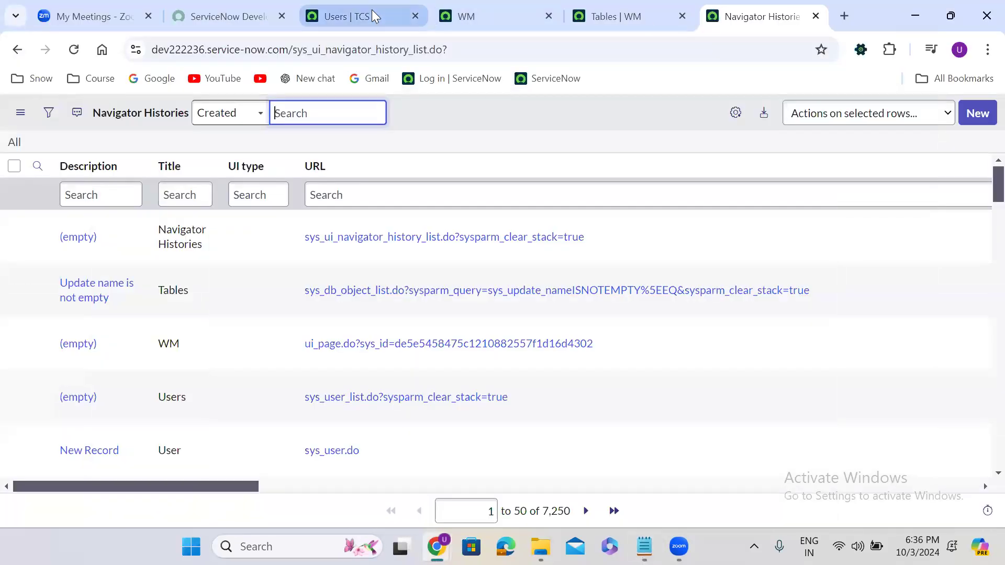
pyautogui.click(372, 10)
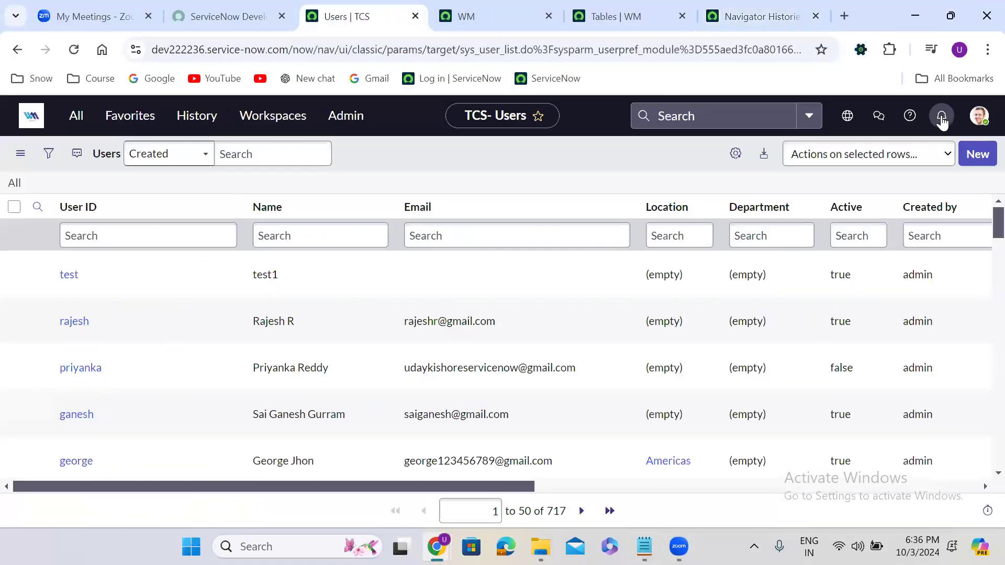
# Step: Open the bell-icon Notifications panel, which shows no notifications
pyautogui.click(941, 117)
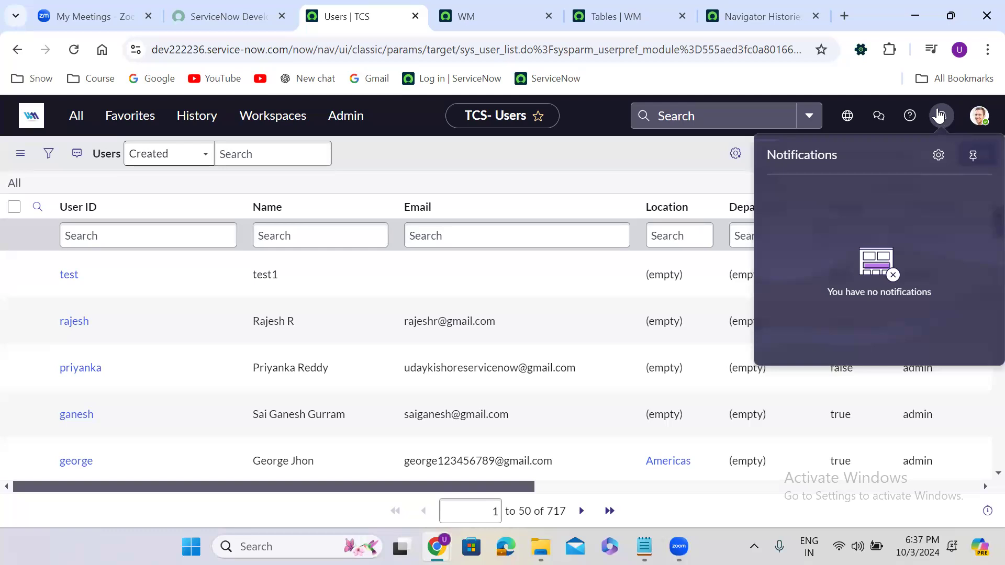
# Step: Close and reopen the Notifications panel, then open the avatar profile menu
pyautogui.click(940, 118)
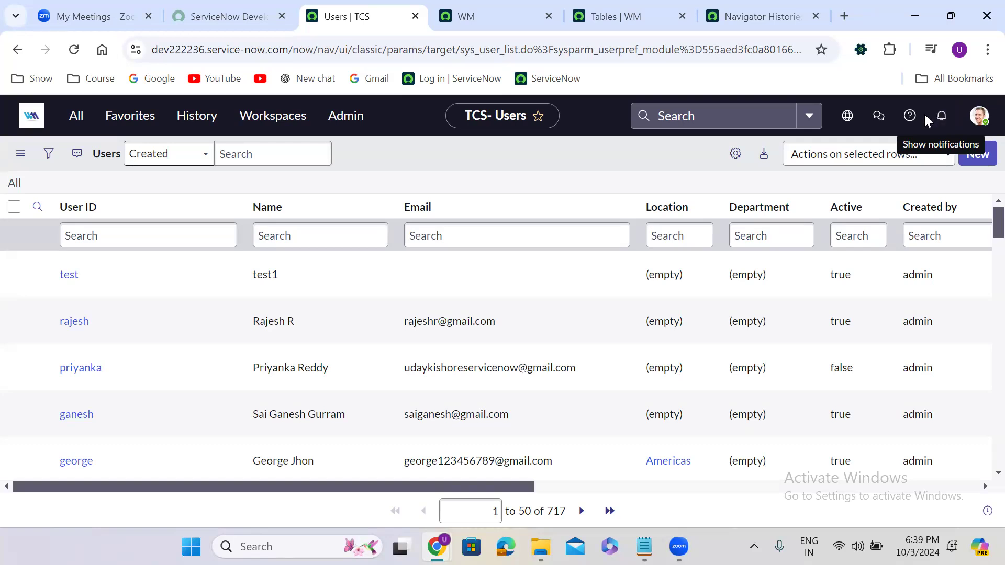
pyautogui.click(942, 120)
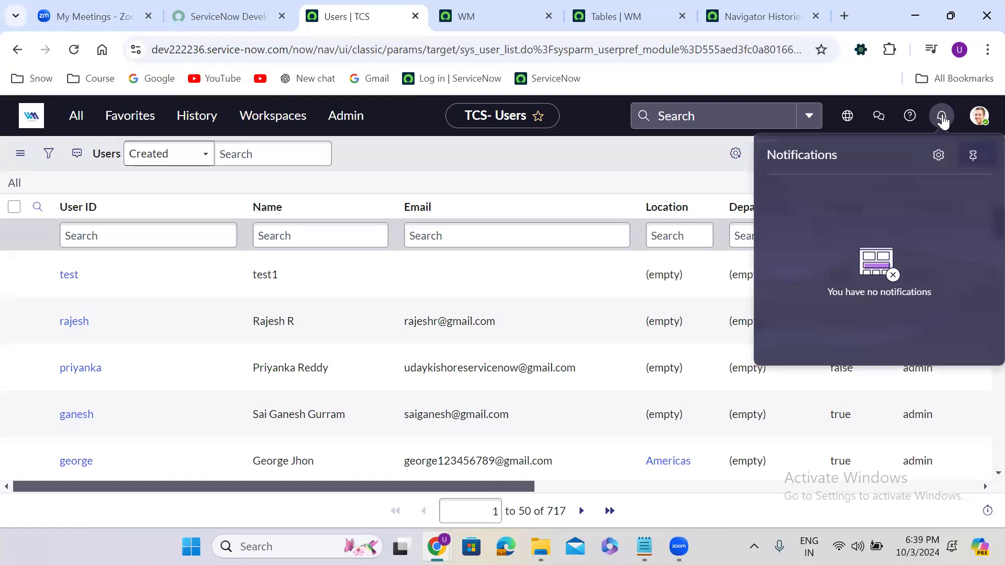
pyautogui.click(943, 120)
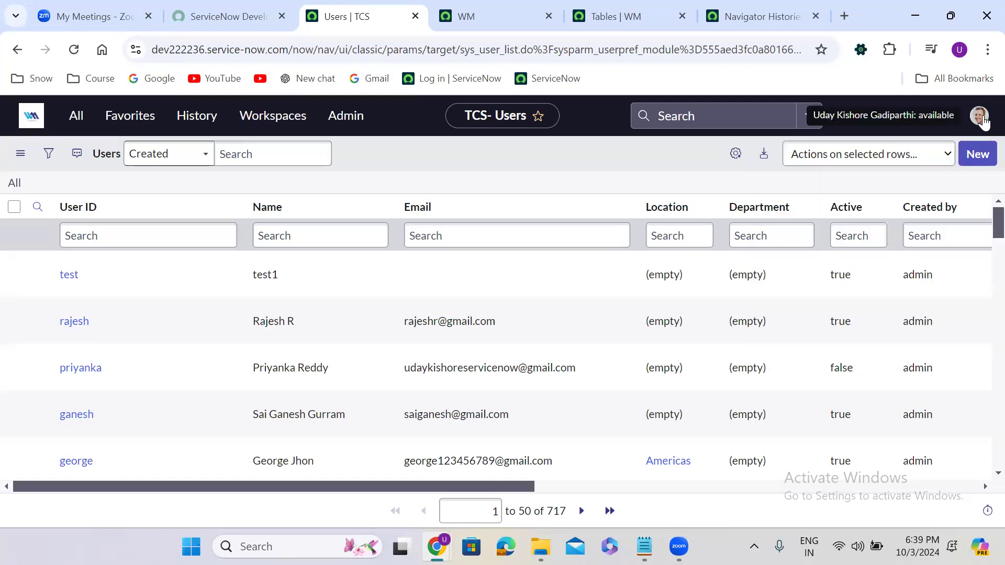
pyautogui.click(982, 118)
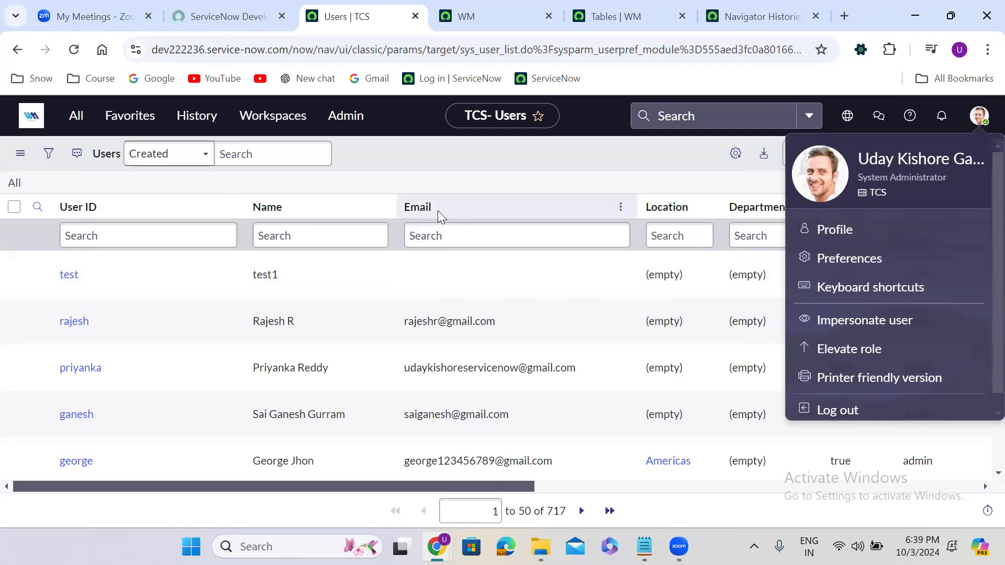
# Step: Filter the Users list's Name column by the signed-in user's full name
pyautogui.click(325, 239)
pyautogui.write('Uday Kishore')
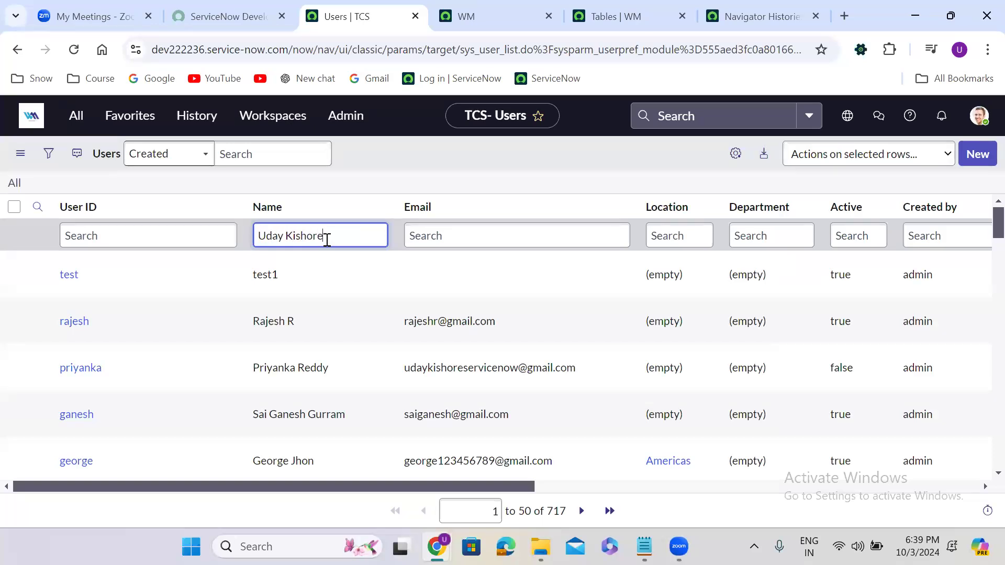
pyautogui.write(' Gadipae')
pyautogui.press('BackSpace')
pyautogui.write('rthu')
pyautogui.press('BackSpace')
pyautogui.write('i')
pyautogui.press('Return')
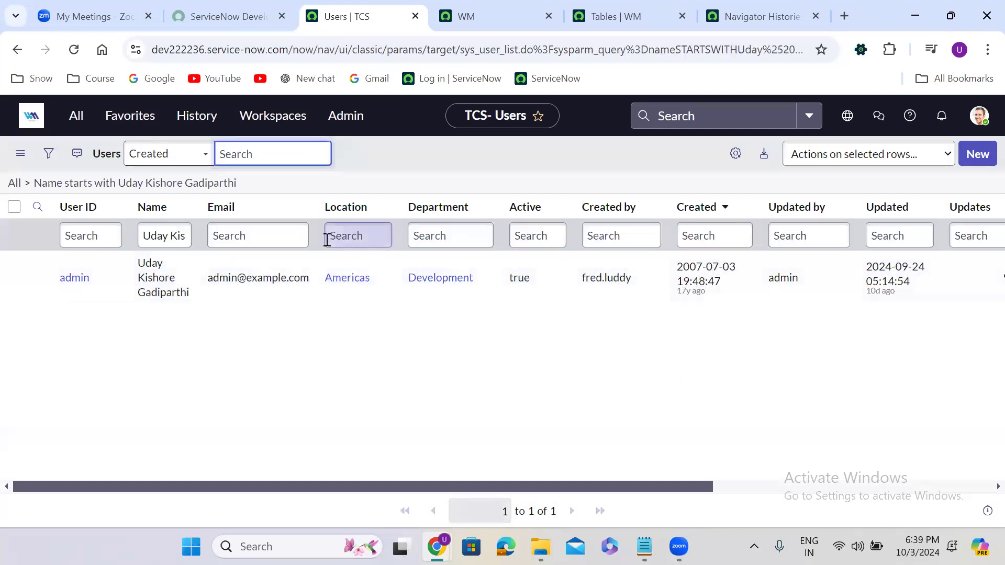
# Step: Clear the filter back to all users and open Preferences from the avatar menu
pyautogui.click(16, 185)
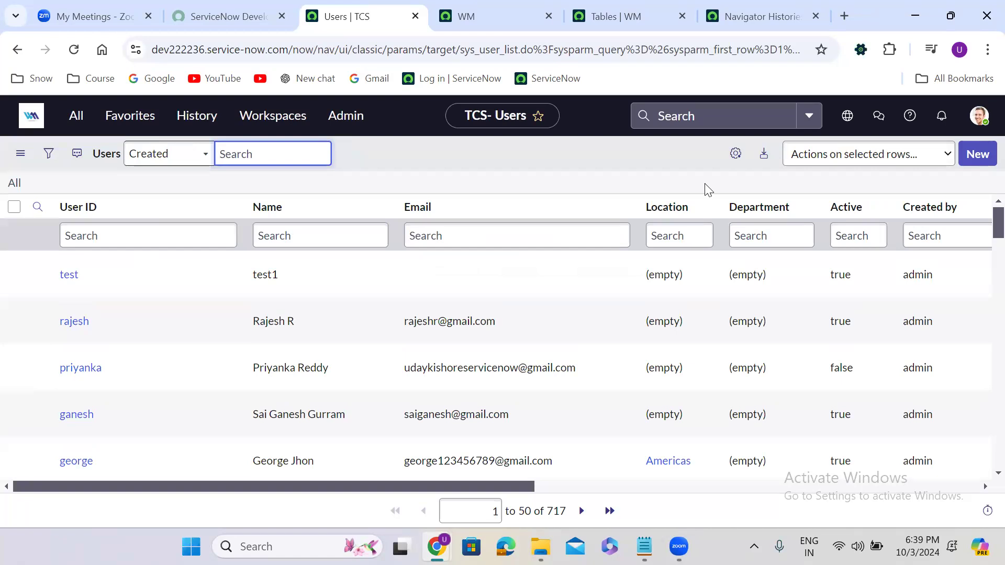
pyautogui.click(719, 169)
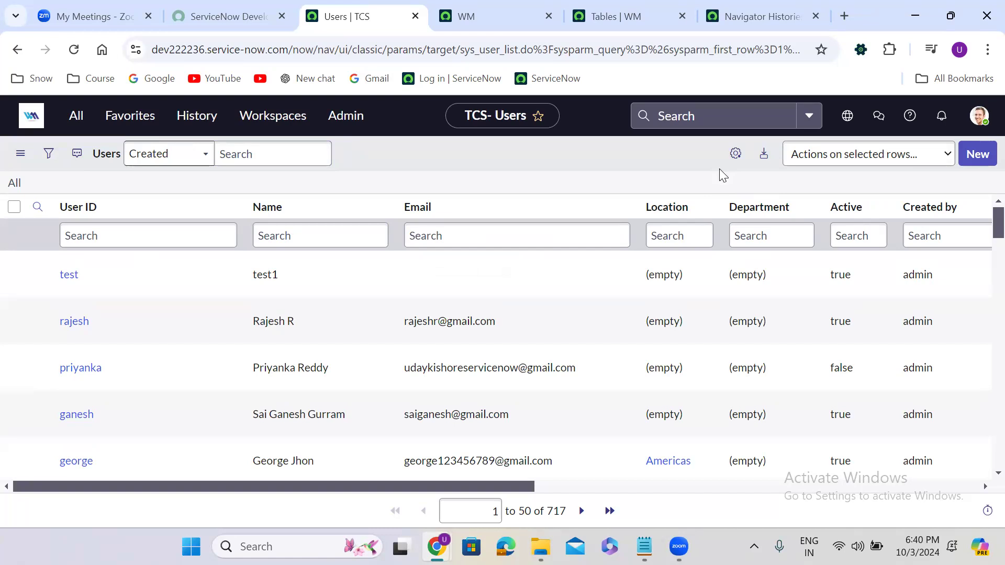
pyautogui.click(984, 128)
pyautogui.click(848, 262)
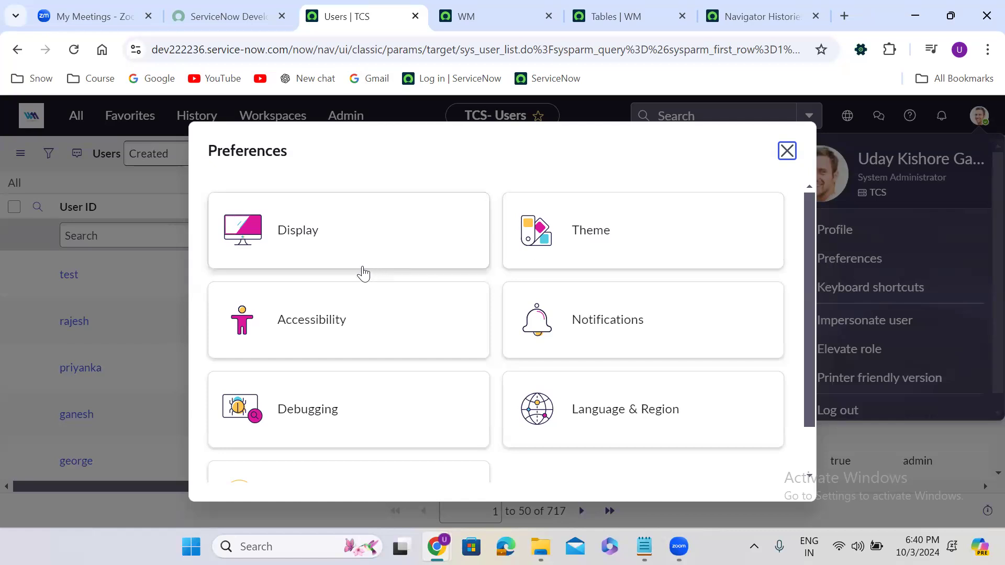
# Step: In Language & Region, try the US/Arizona timezone and the 日本語 language
pyautogui.moveTo(807, 273); pyautogui.dragTo(806, 368)
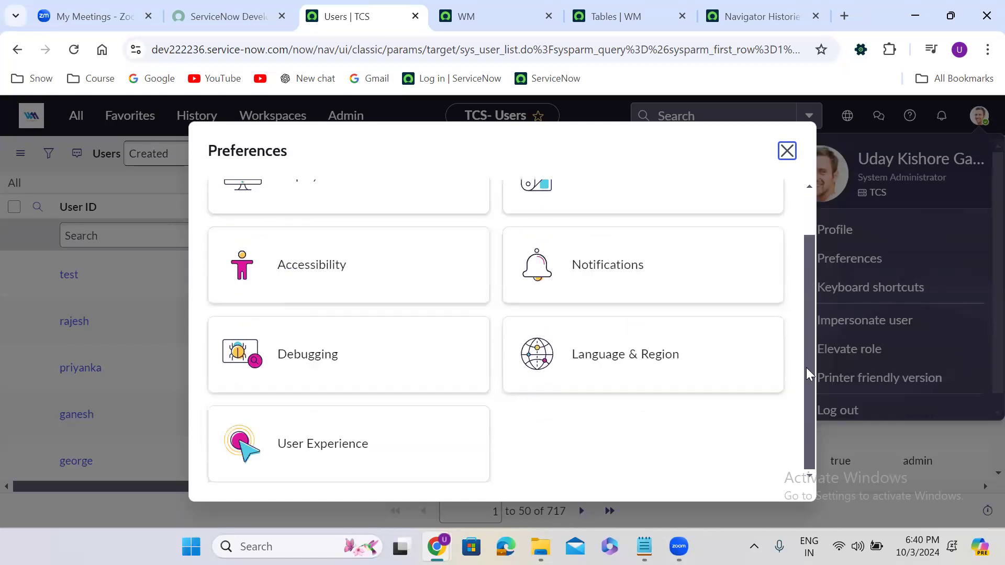
pyautogui.click(653, 377)
pyautogui.click(607, 255)
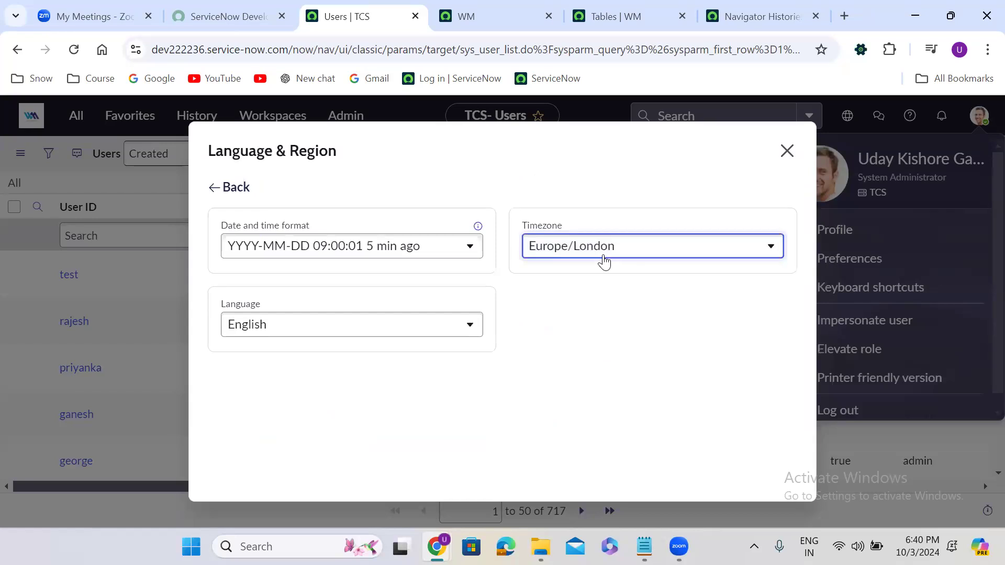
pyautogui.moveTo(774, 344); pyautogui.dragTo(771, 430)
pyautogui.click(626, 442)
pyautogui.click(307, 341)
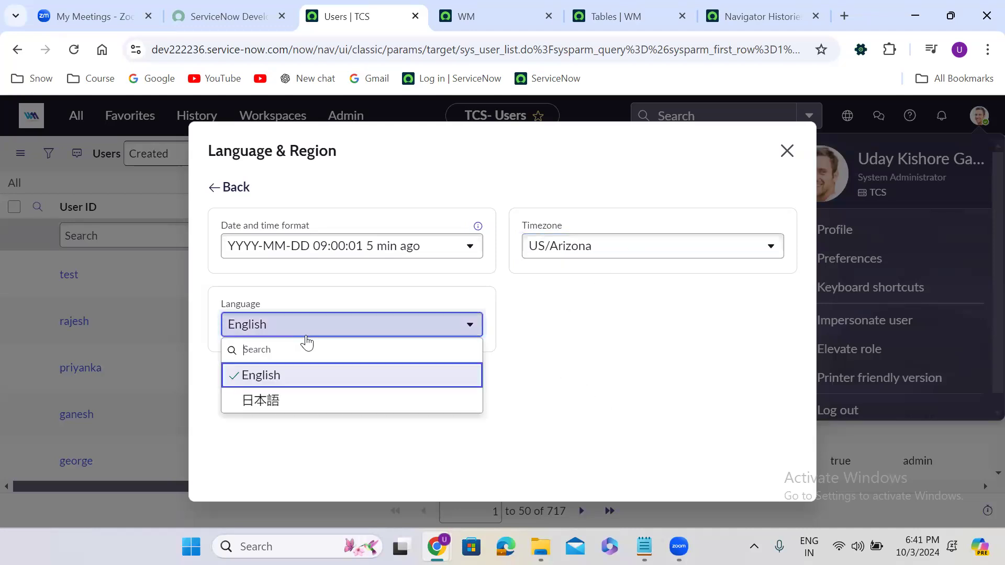
pyautogui.click(292, 401)
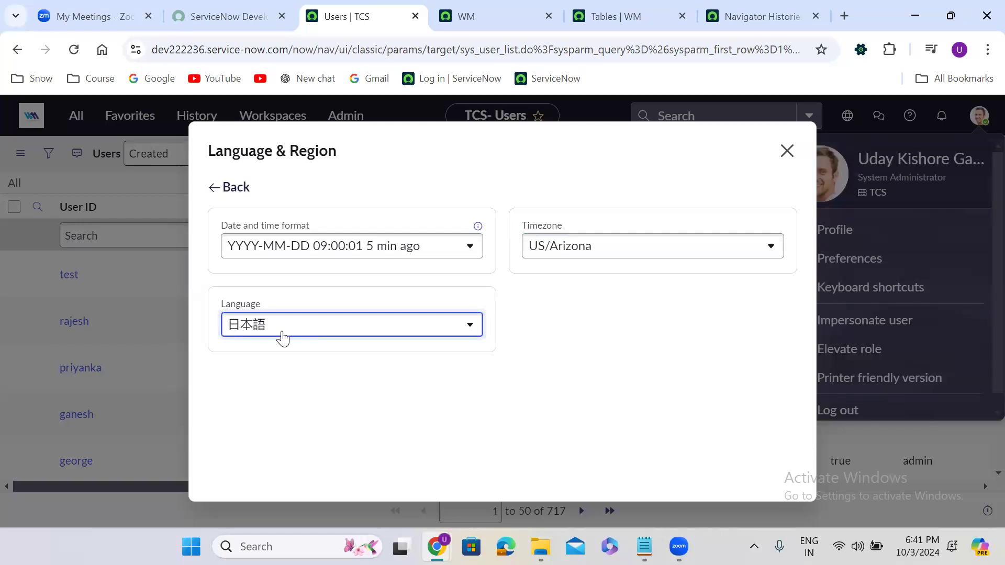
# Step: Reset the language to English and the timezone to Europe/London, then close Preferences
pyautogui.click(282, 333)
pyautogui.click(285, 375)
pyautogui.click(585, 257)
pyautogui.scroll(-5, 554, 321)
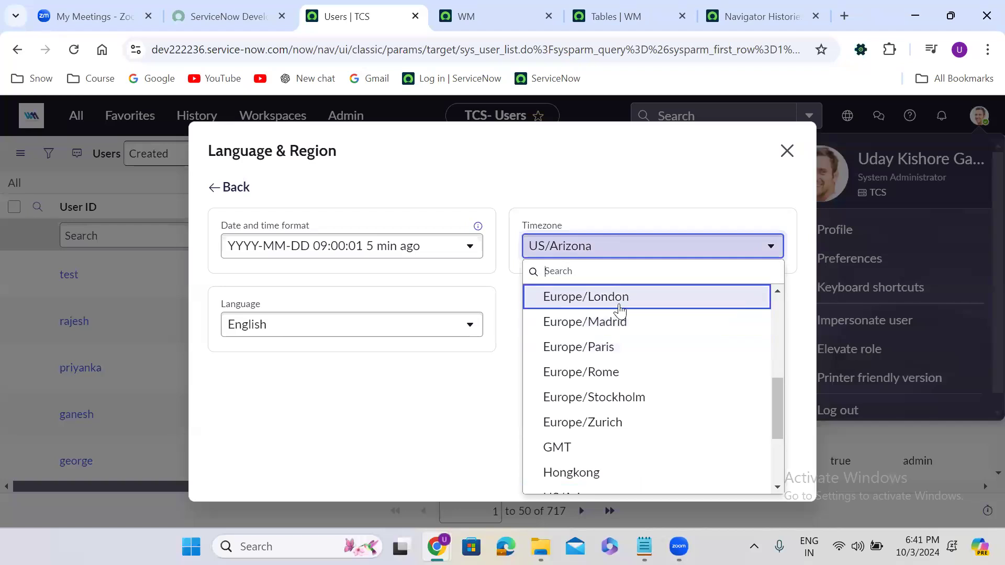
pyautogui.click(638, 308)
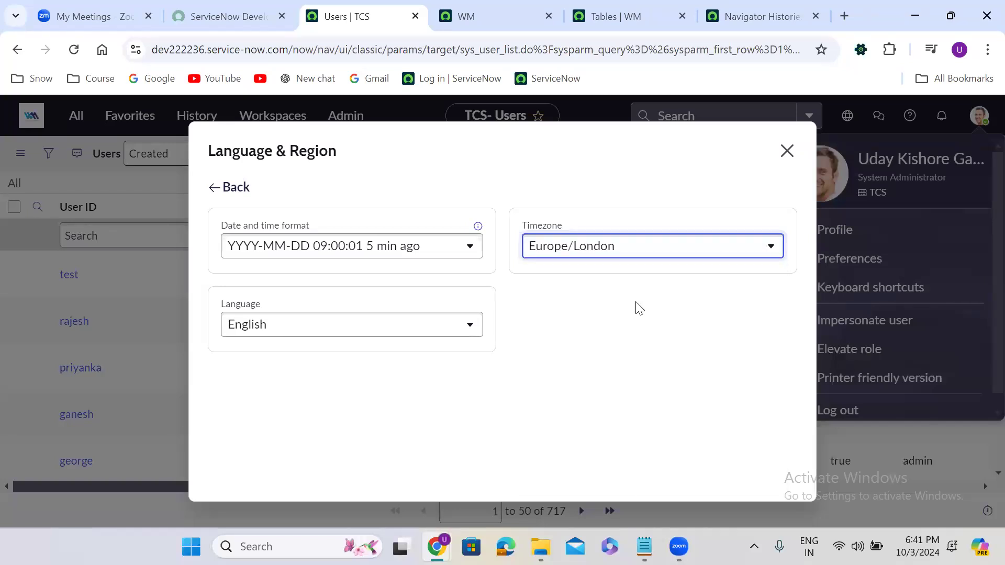
pyautogui.click(787, 151)
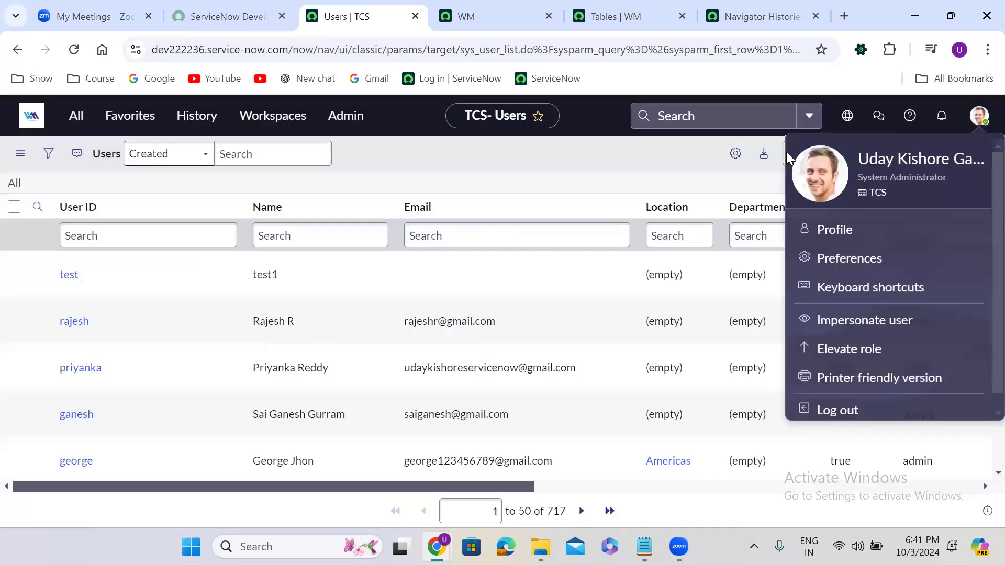
# Step: Review the keyboard shortcuts reference from the avatar menu, then bring up admin applications with Ctrl+Alt+A
pyautogui.click(501, 161)
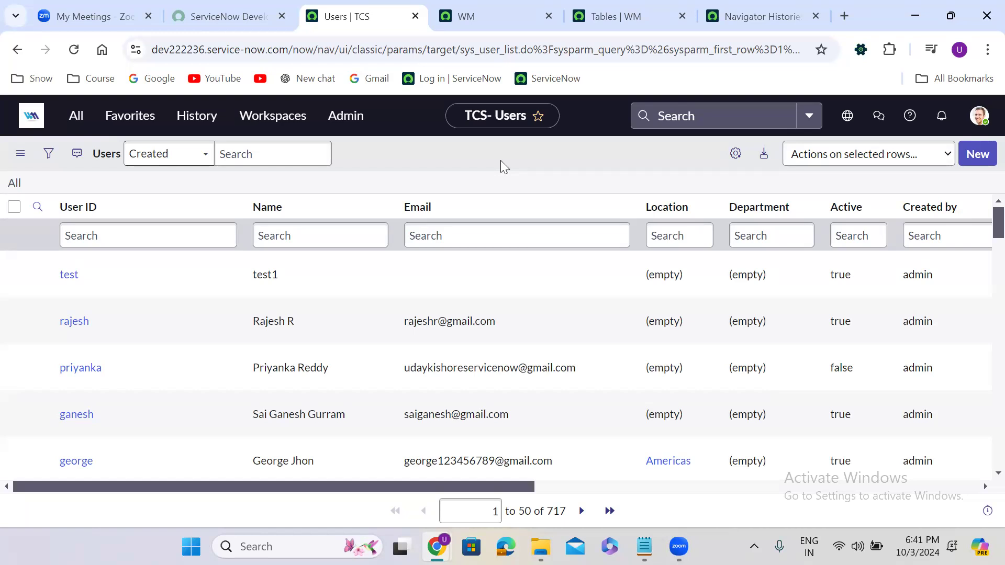
pyautogui.click(982, 116)
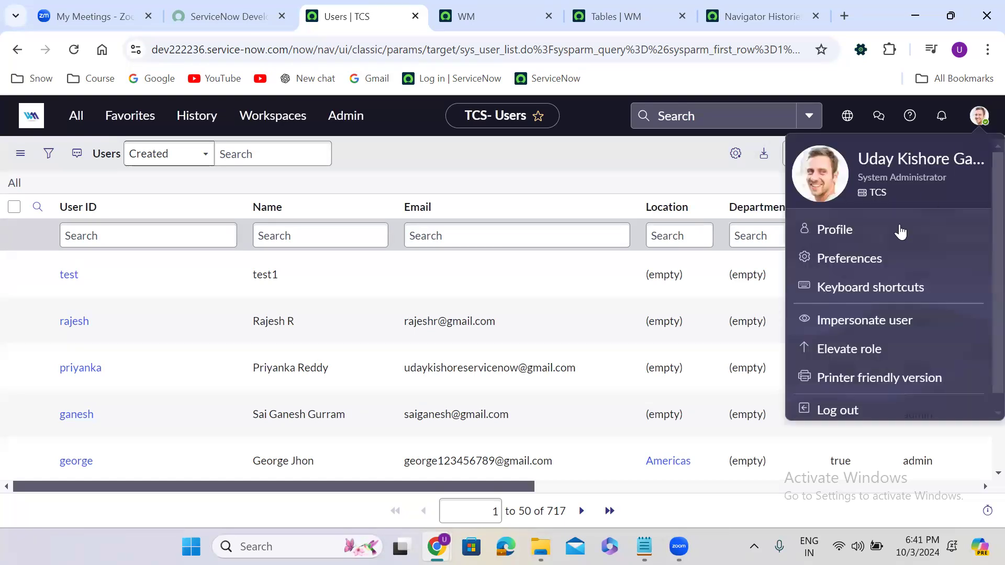
pyautogui.click(879, 288)
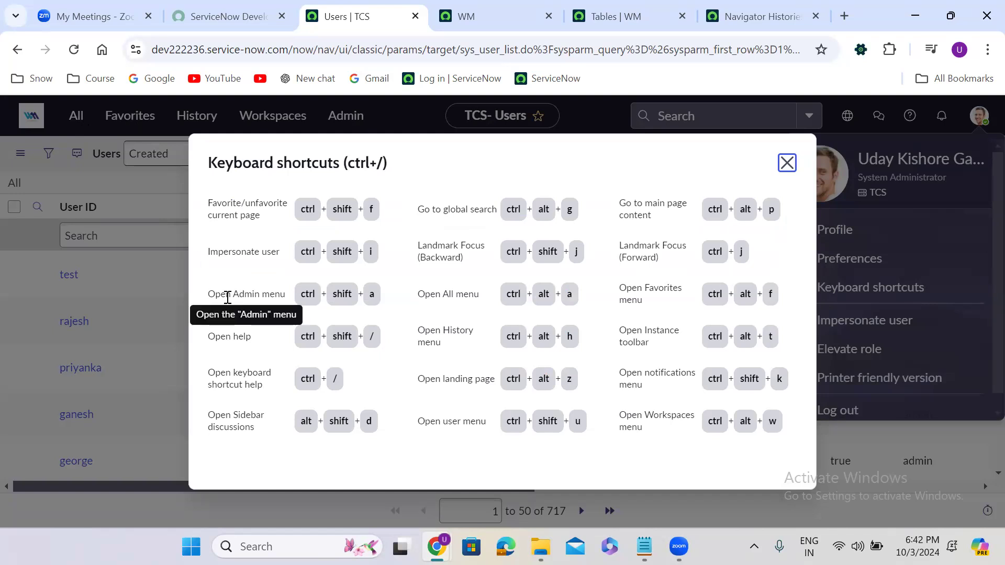
pyautogui.click(788, 162)
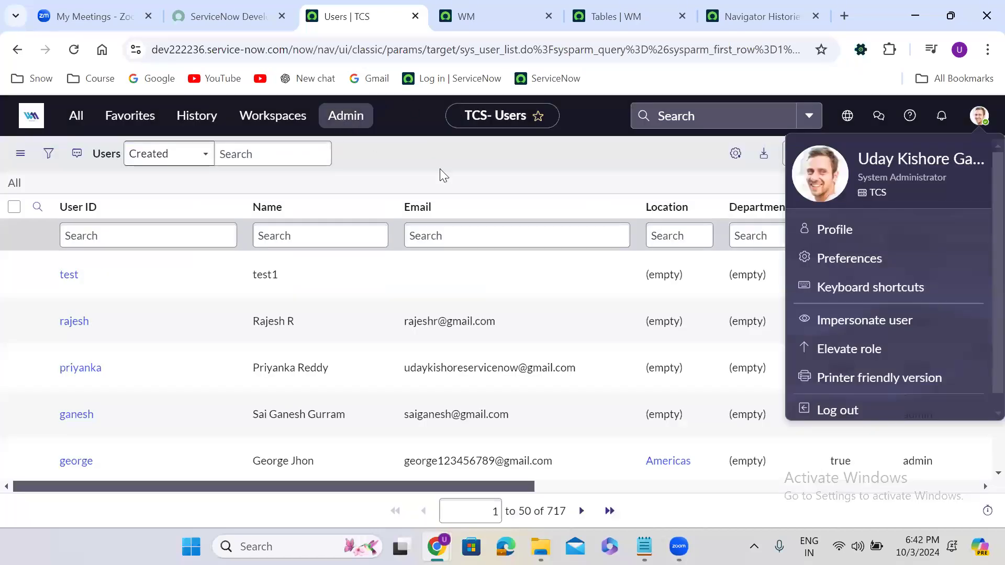
pyautogui.click(480, 190)
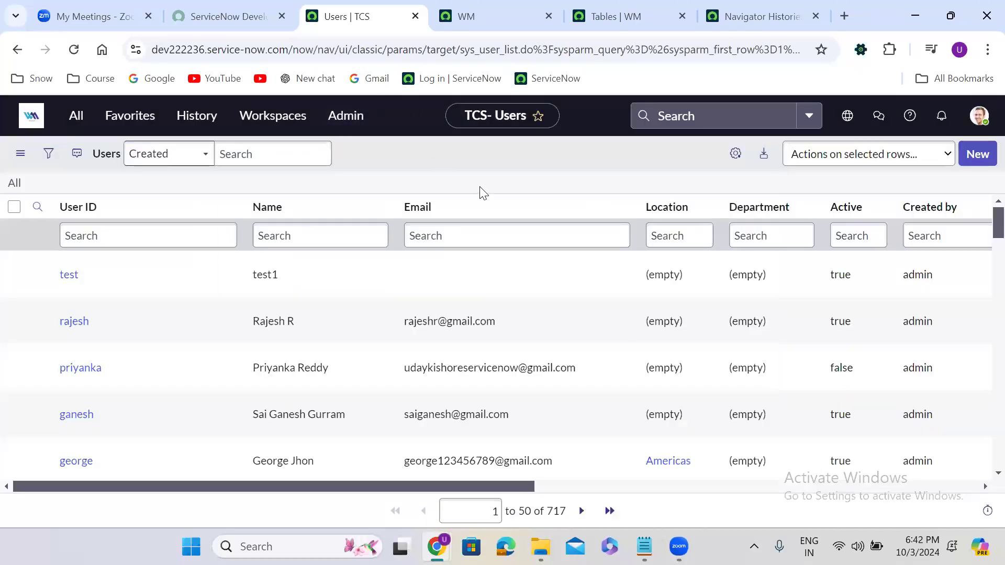
pyautogui.hotkey('ctrl', 'alt', 'a')
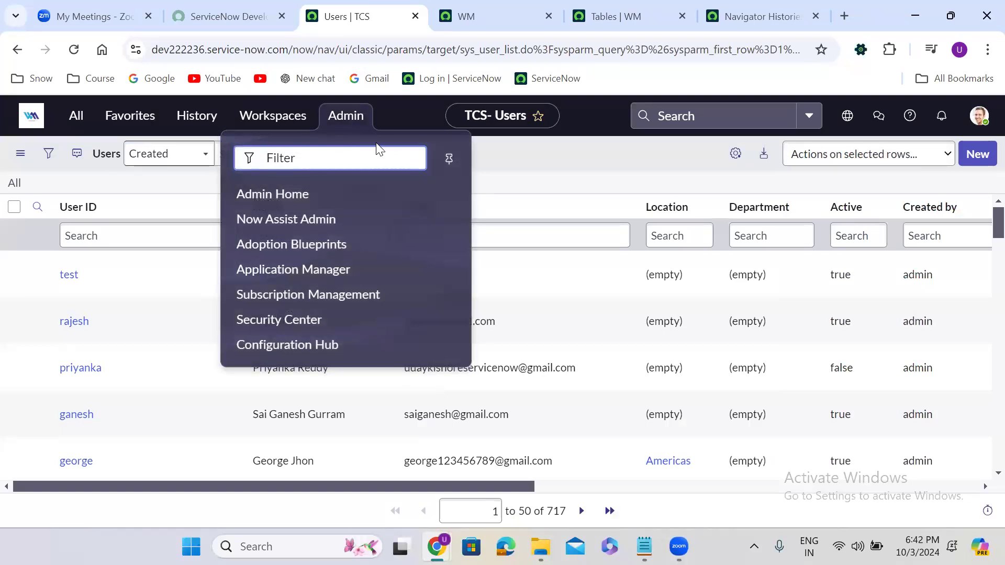
# Step: Close the admin list and impersonate the second recently impersonated user via the avatar menu
pyautogui.click(561, 155)
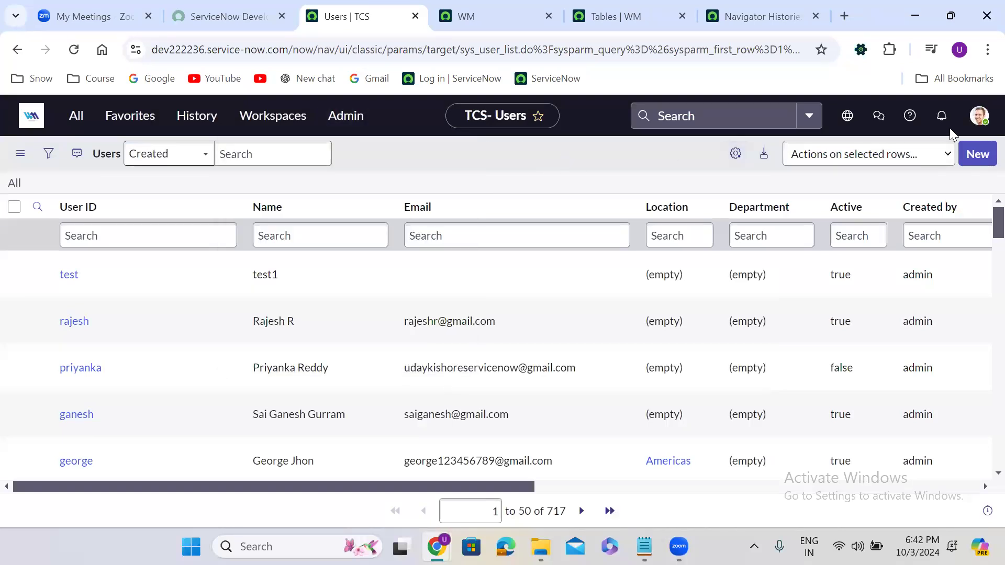
pyautogui.click(981, 119)
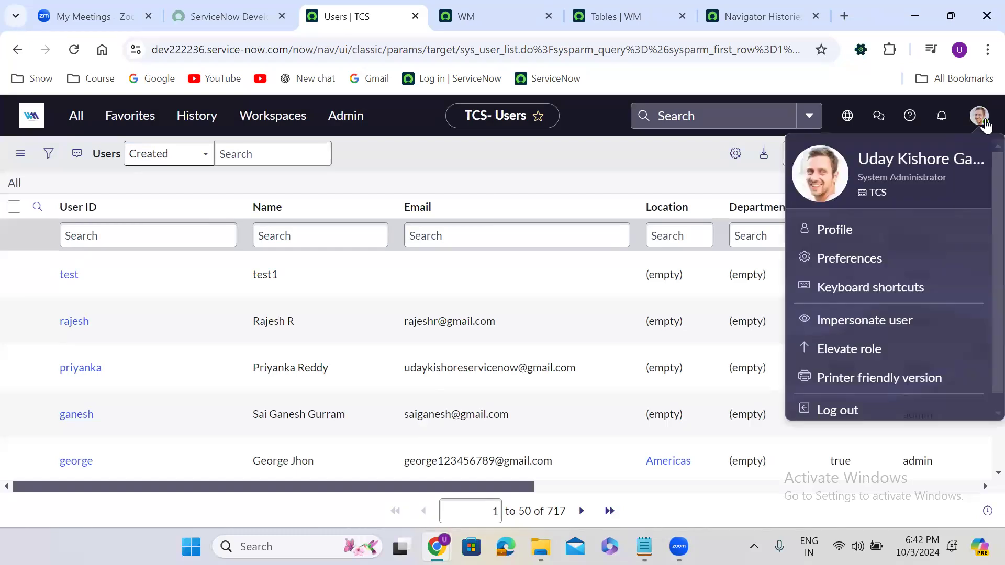
pyautogui.click(857, 324)
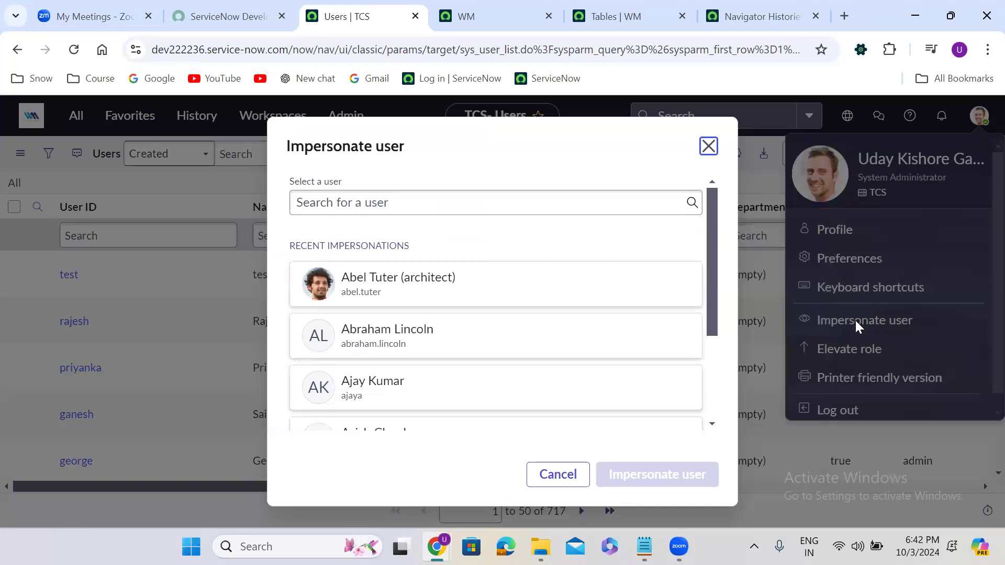
pyautogui.click(707, 145)
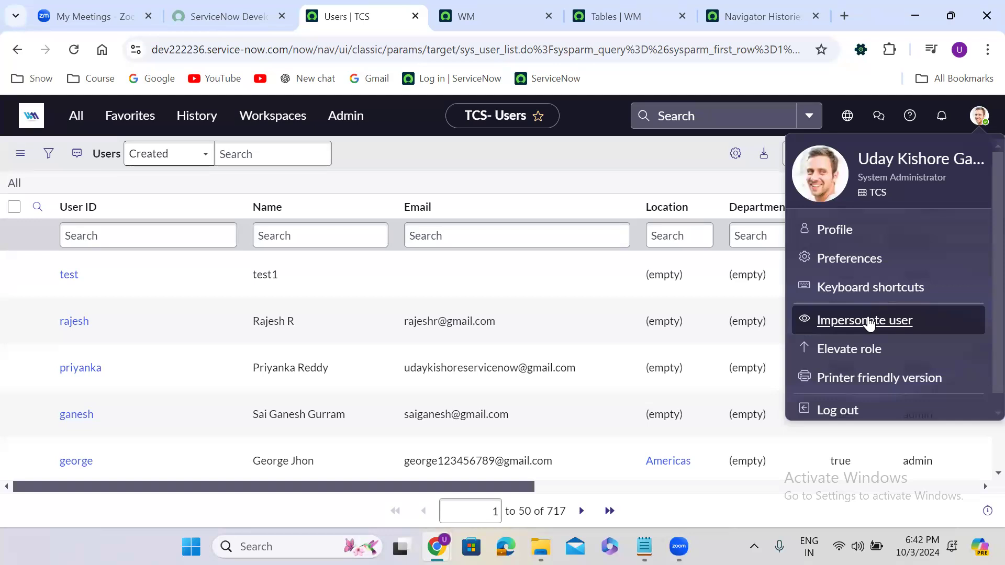
pyautogui.click(867, 320)
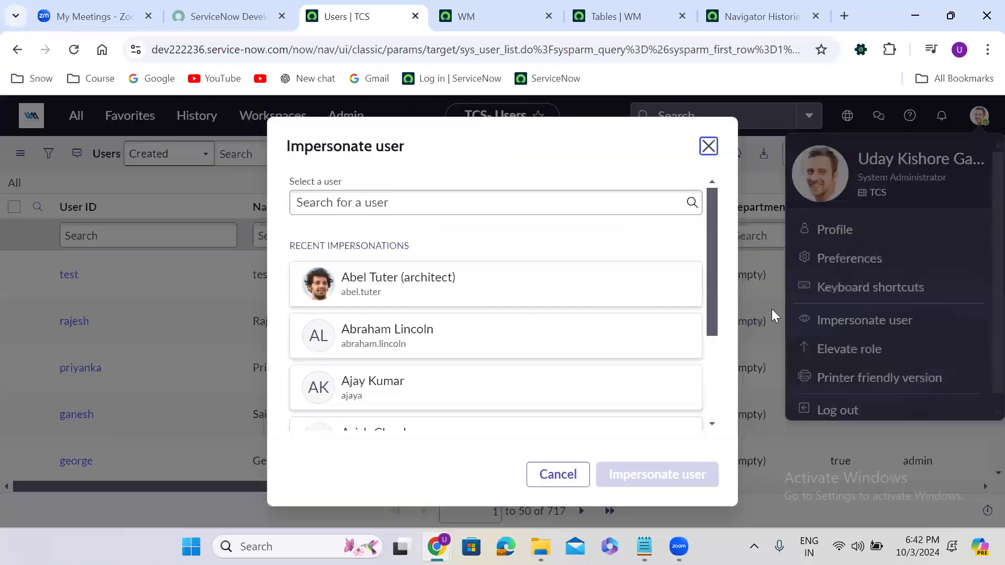
pyautogui.click(394, 326)
pyautogui.click(662, 476)
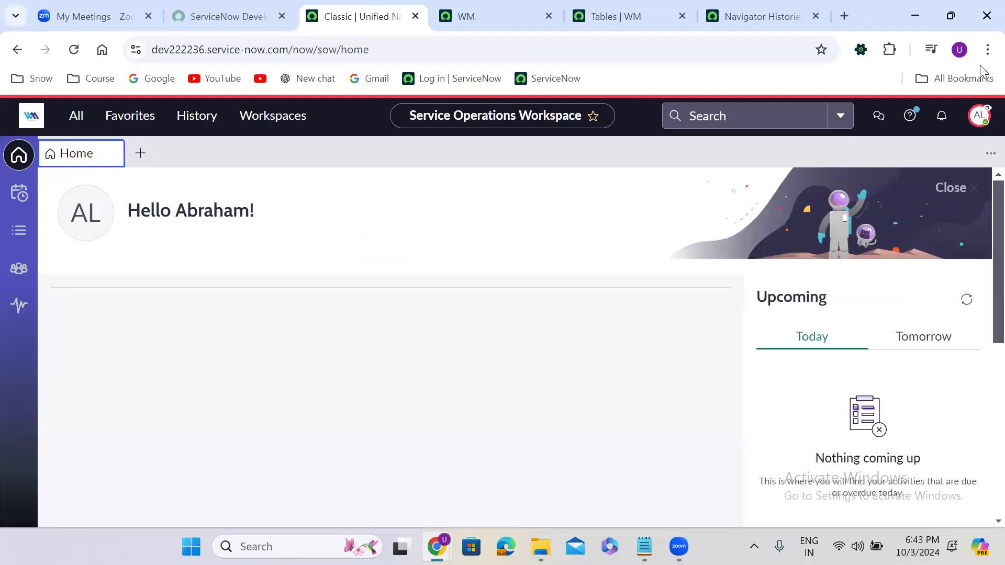
# Step: Switch impersonation to the third recently impersonated user from the account menu
pyautogui.click(977, 118)
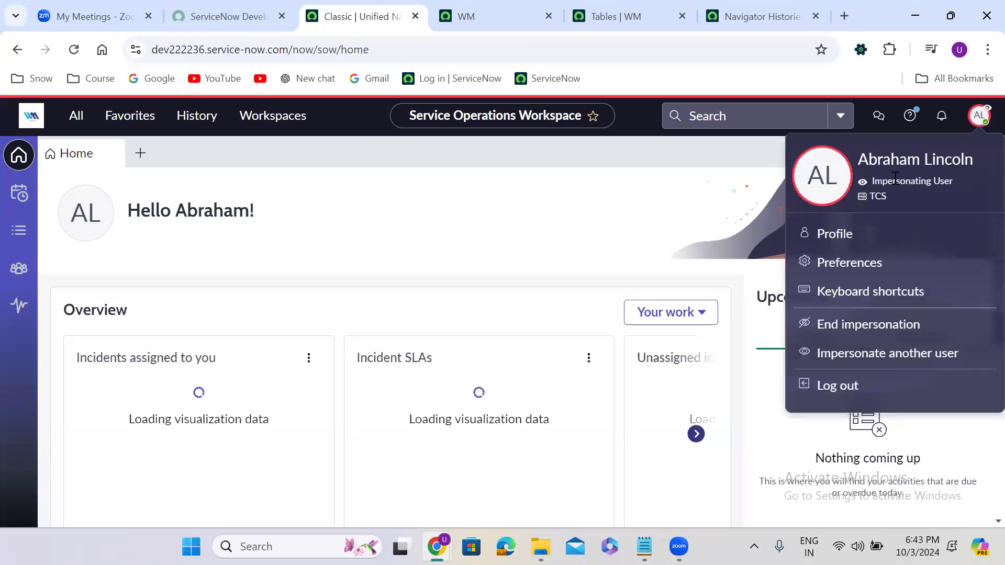
pyautogui.click(864, 361)
pyautogui.click(453, 388)
pyautogui.click(645, 474)
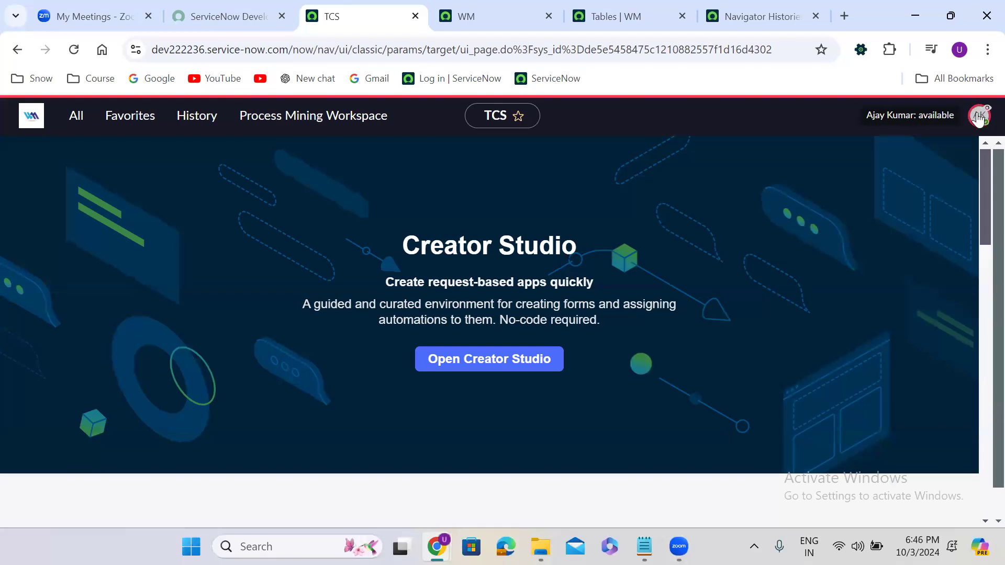
# Step: End the impersonation, re-impersonate the same recent user, then end that impersonation too
pyautogui.click(980, 118)
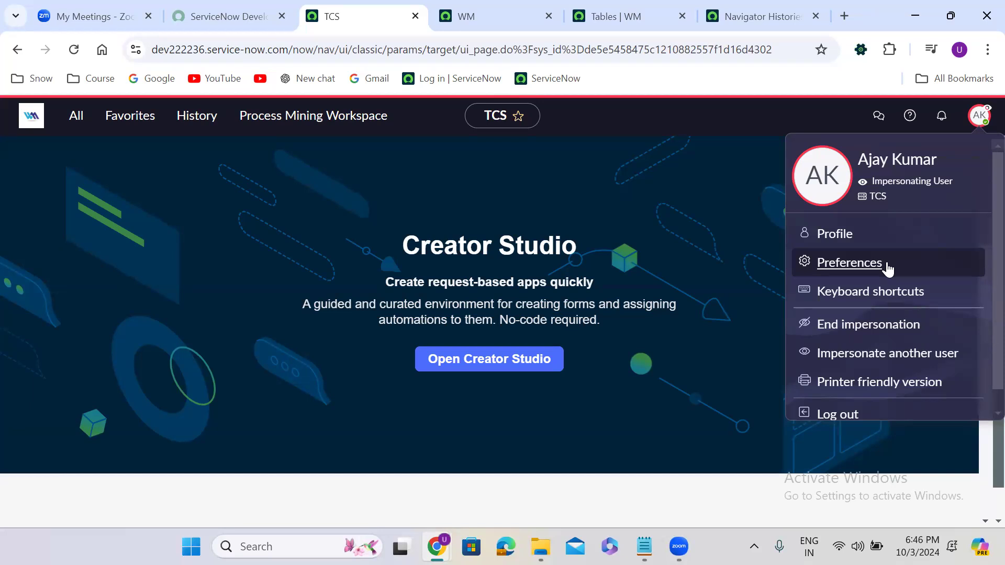
pyautogui.click(860, 327)
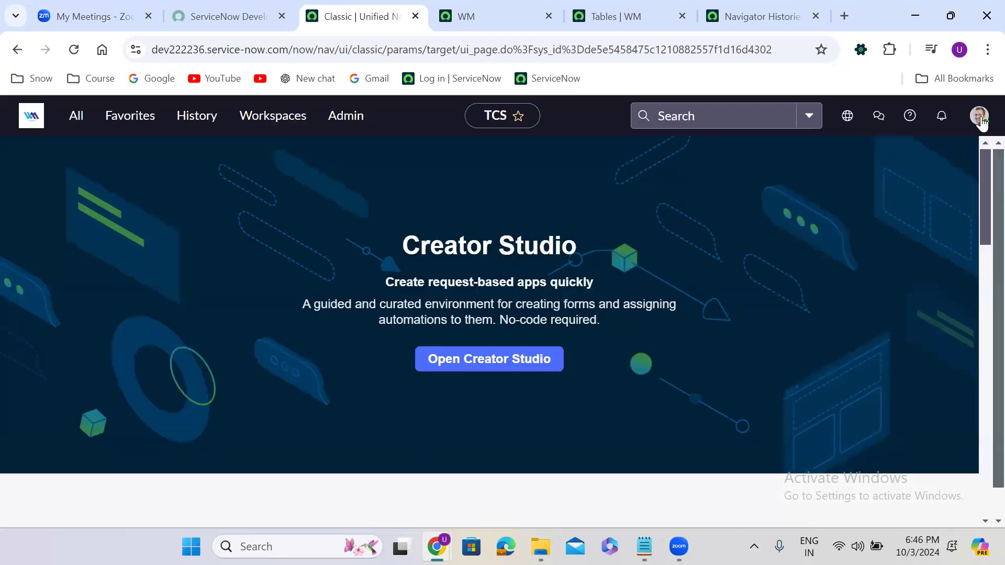
pyautogui.click(979, 119)
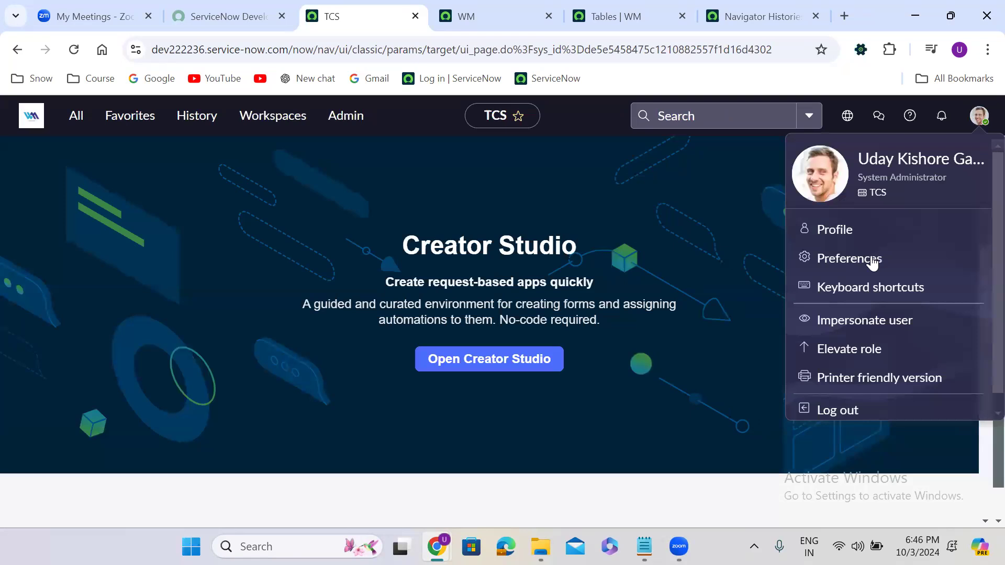
pyautogui.click(857, 319)
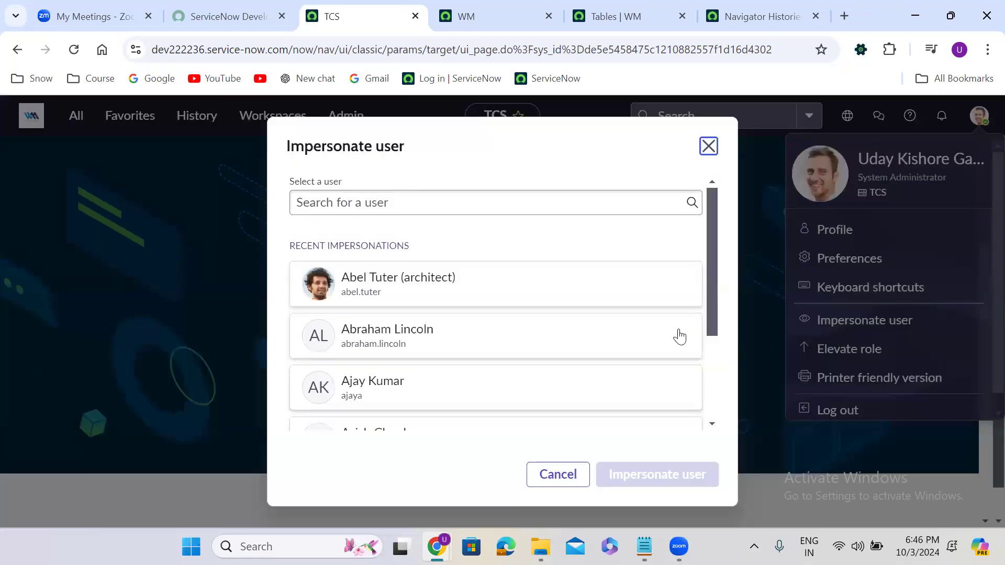
pyautogui.click(518, 377)
pyautogui.click(661, 466)
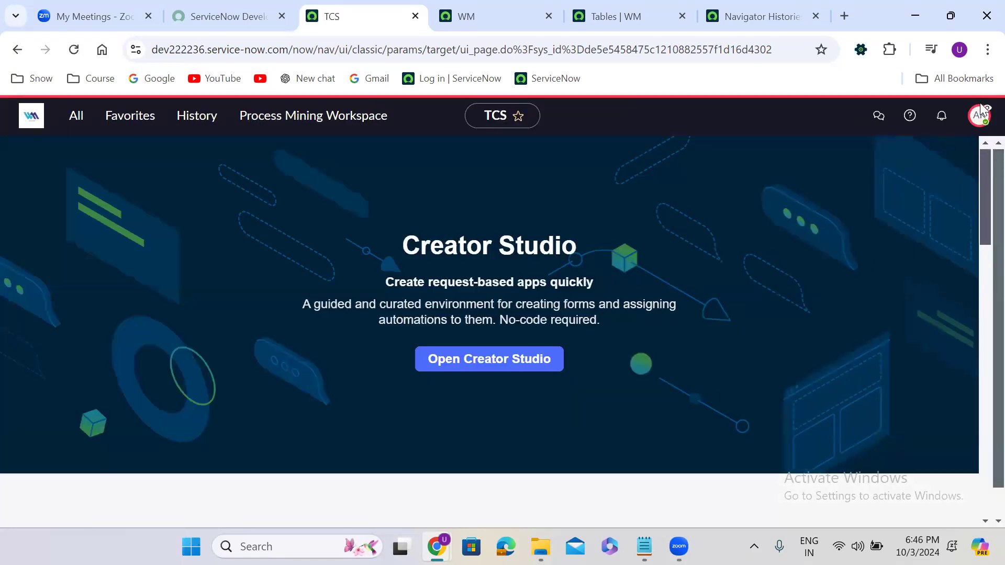
pyautogui.click(980, 113)
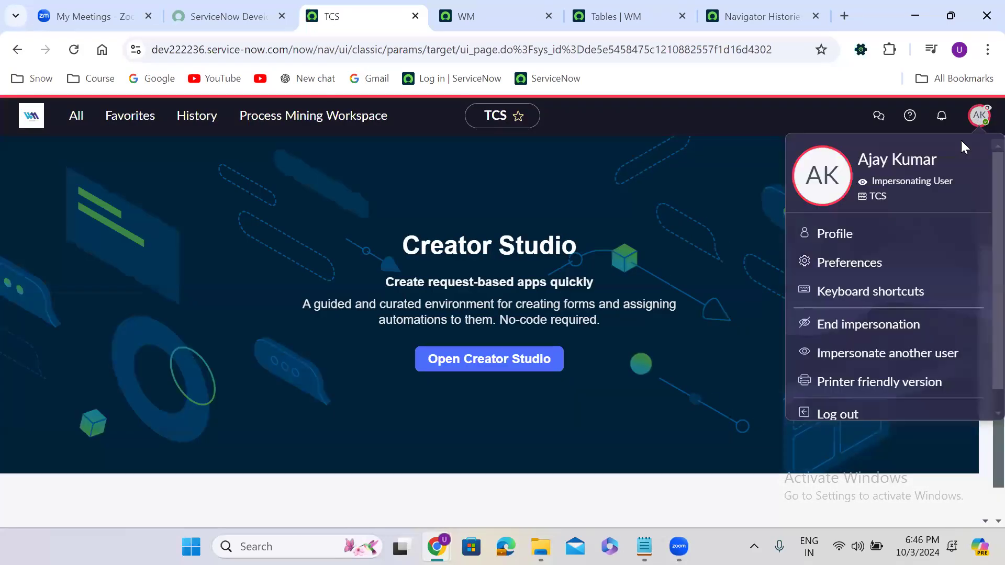
pyautogui.click(859, 322)
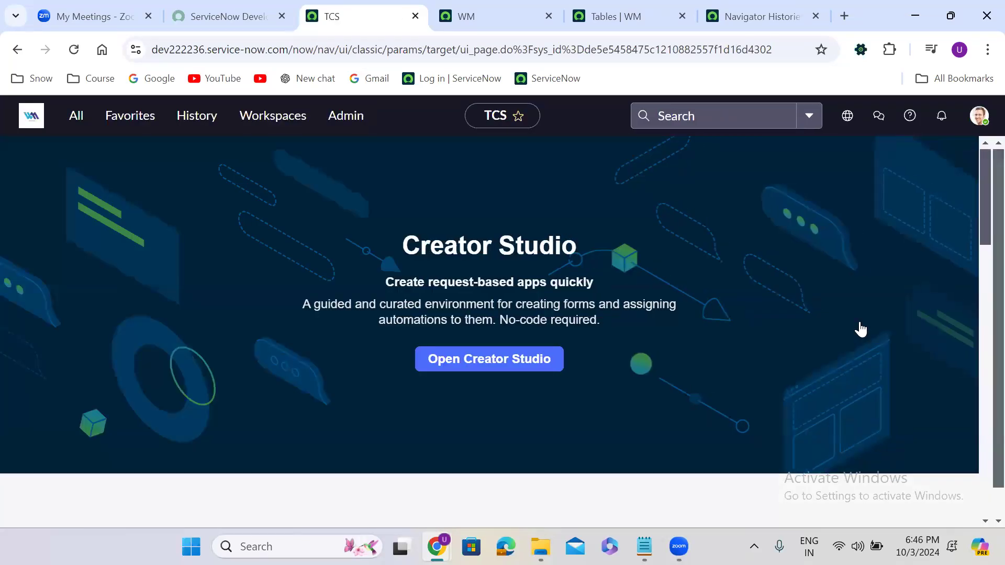
# Step: Dismiss role elevation without granting anything and open a printer-friendly version of Creator Studio
pyautogui.click(979, 119)
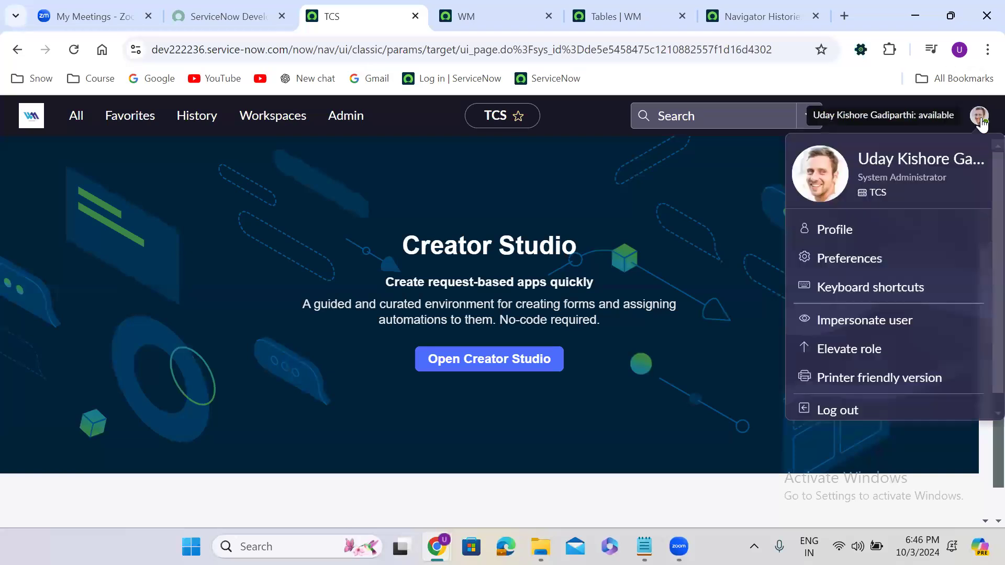
pyautogui.click(849, 350)
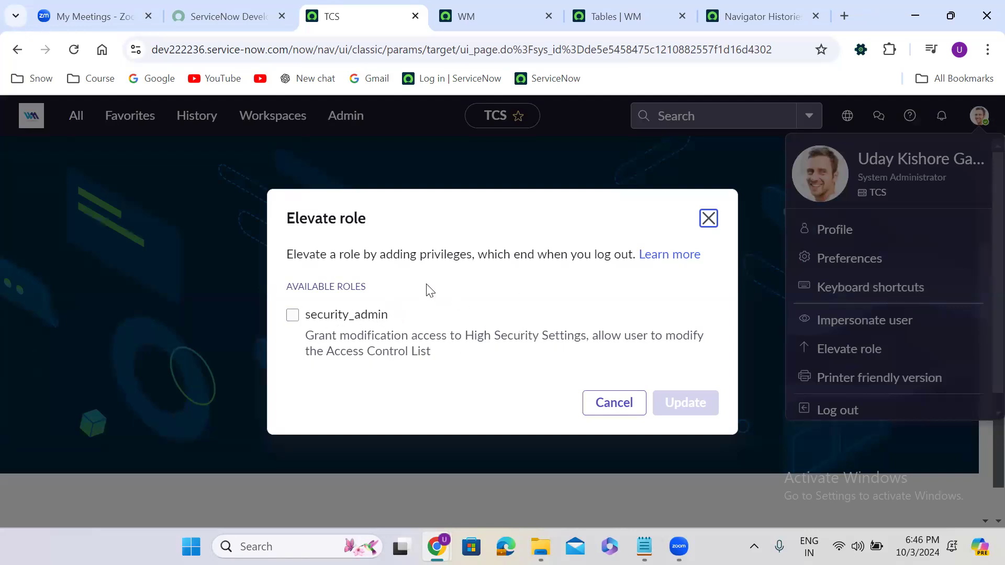
pyautogui.click(709, 217)
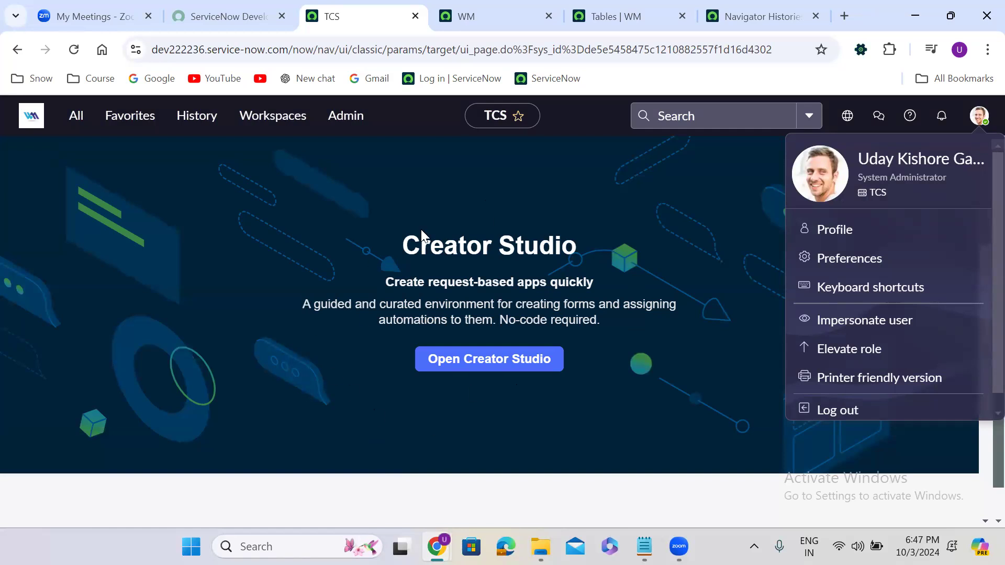
pyautogui.click(882, 382)
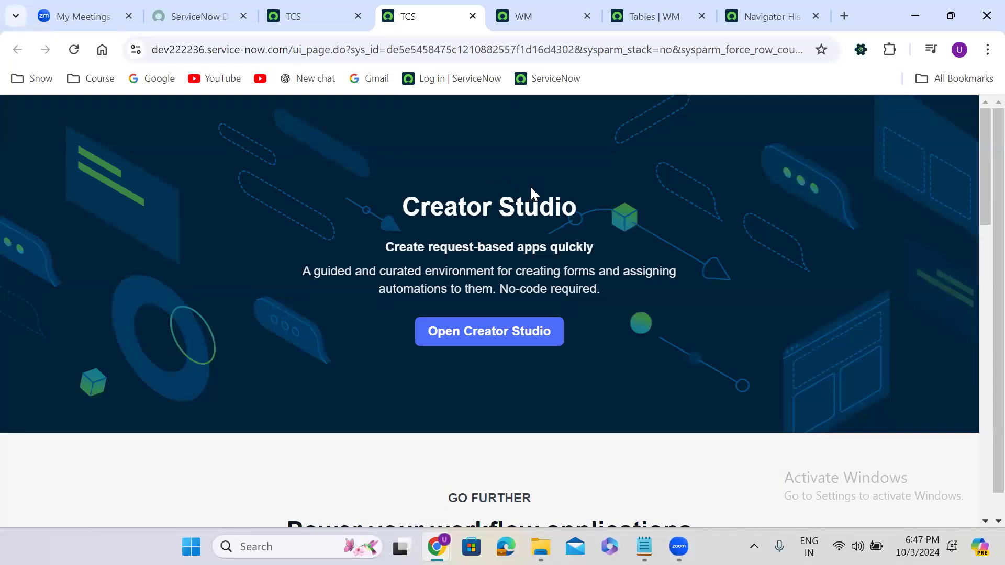
# Step: Close the printer-friendly tab, open and close another printer-friendly copy, then reopen the account menu
pyautogui.click(473, 18)
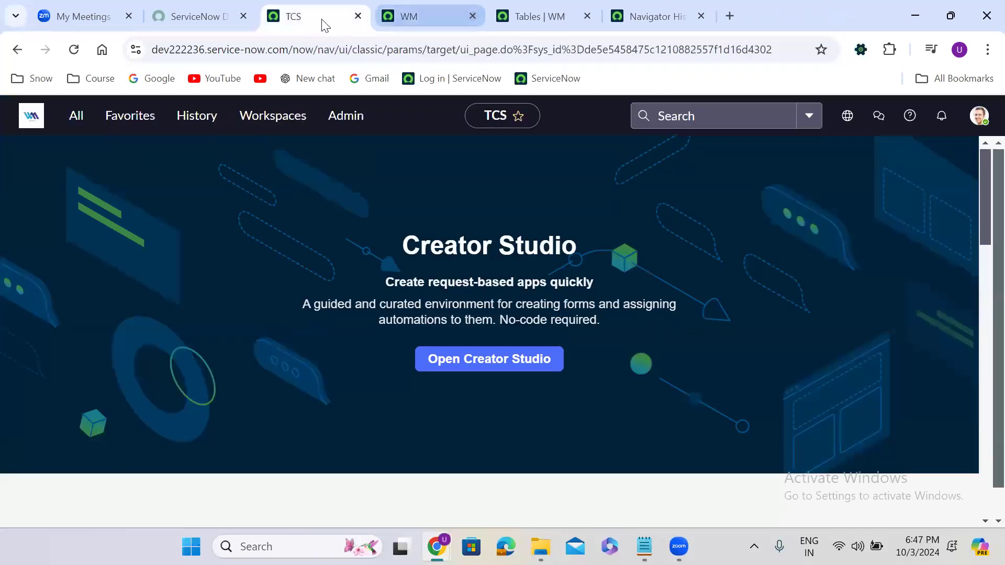
pyautogui.click(979, 116)
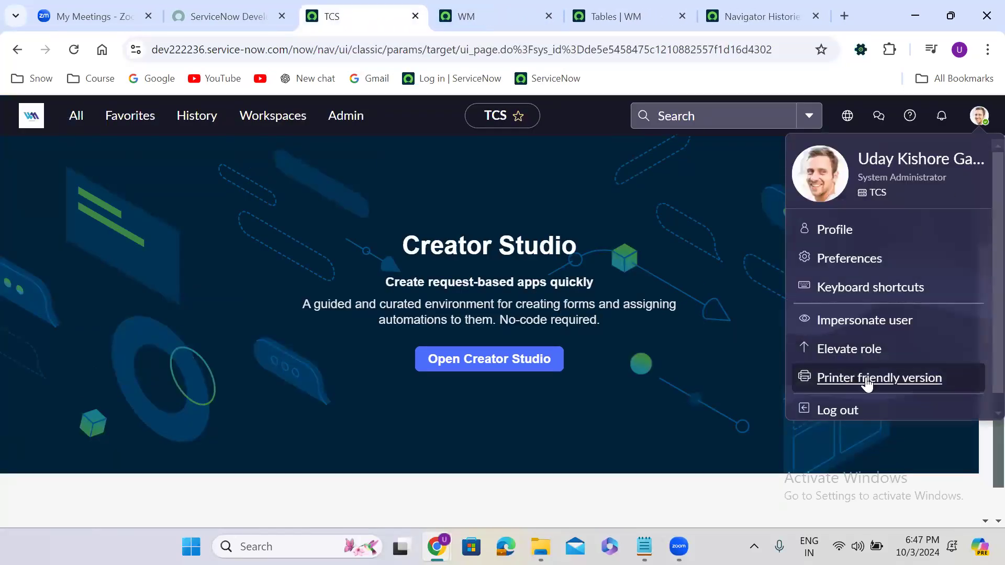
pyautogui.click(867, 379)
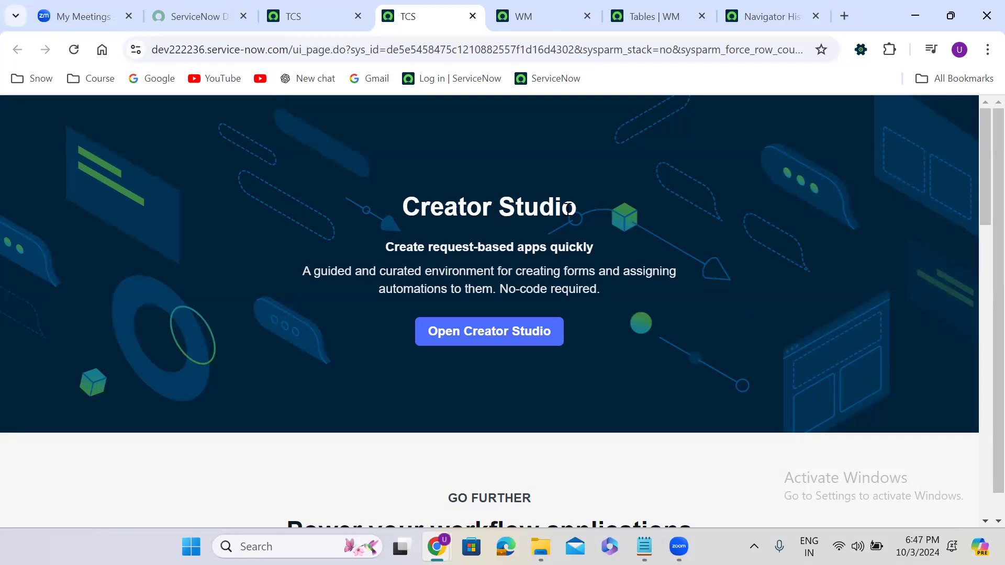
pyautogui.click(473, 17)
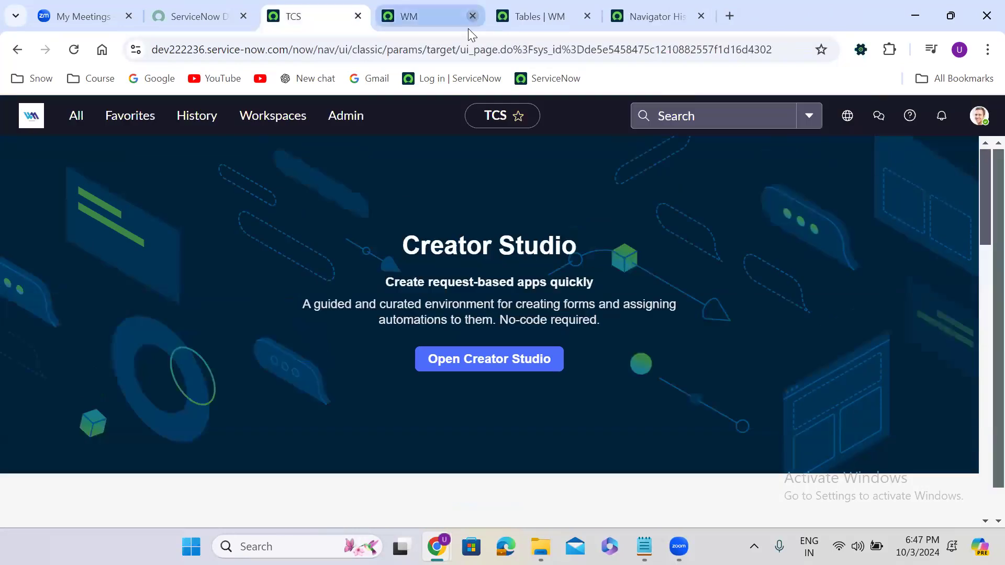
pyautogui.click(978, 115)
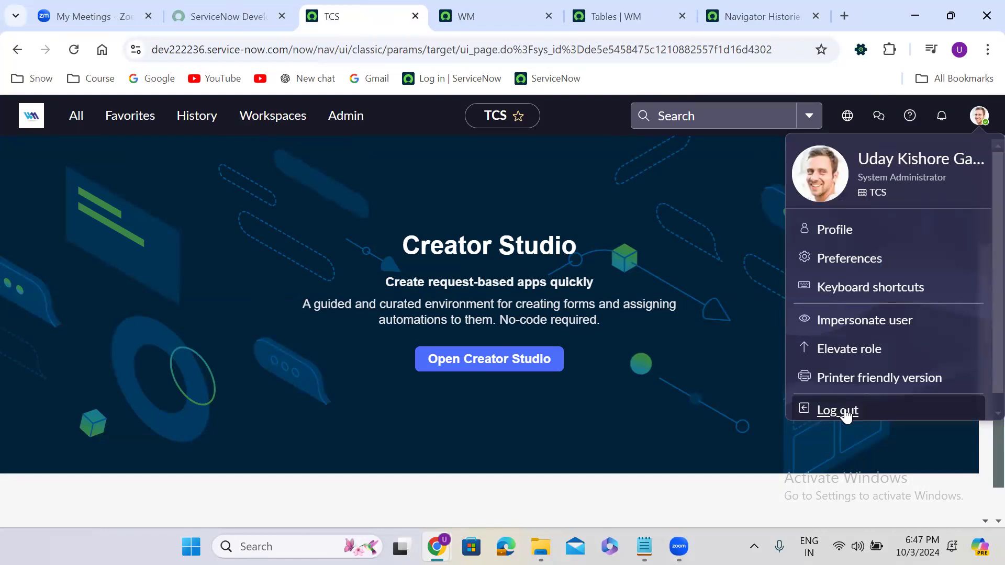
# Step: Close the account menu and bring the WM instance tab to the front
pyautogui.click(600, 325)
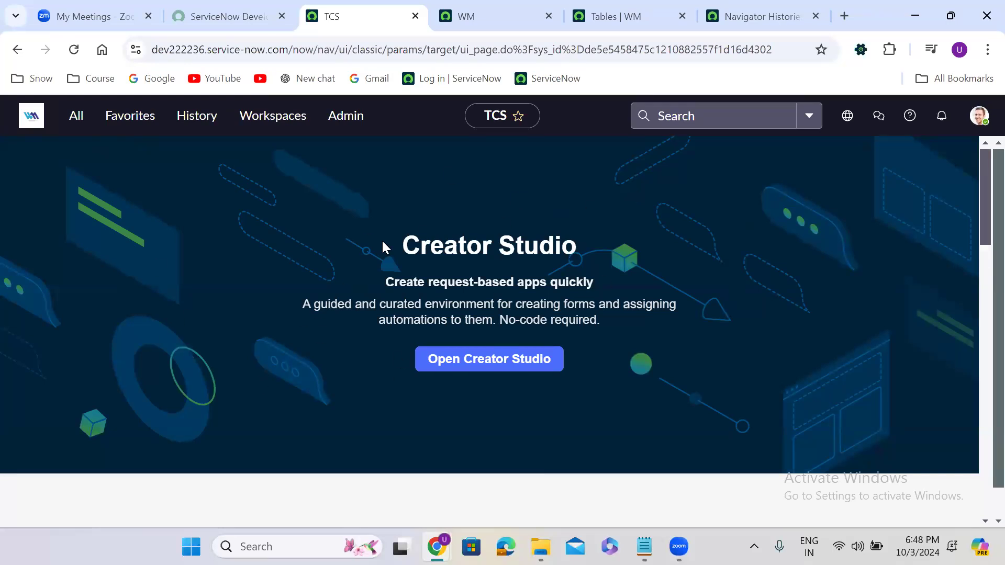
pyautogui.click(463, 16)
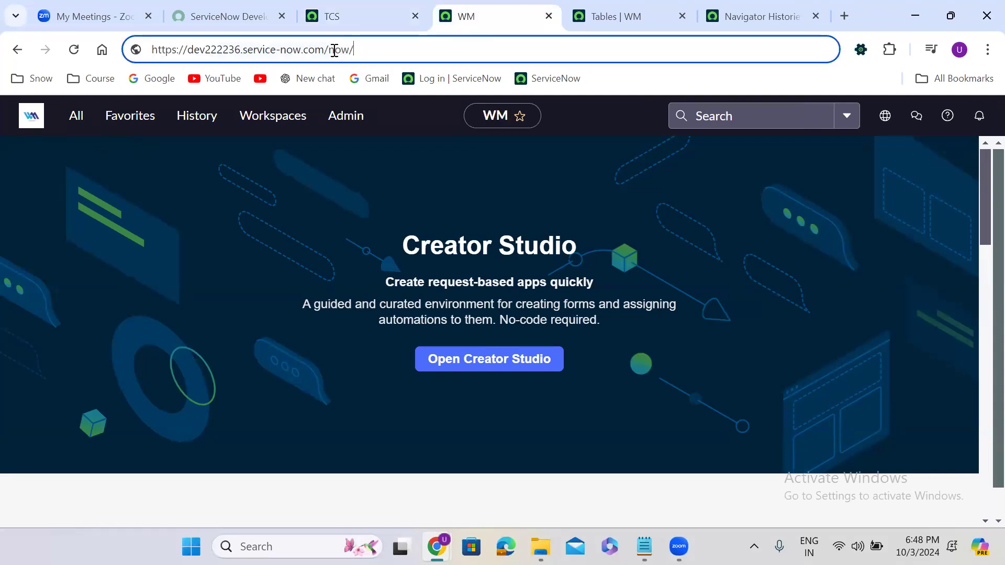
# Step: Load the Users list by replacing now/ with sys_user_list.do in the address
pyautogui.moveTo(330, 49); pyautogui.dragTo(419, 48)
pyautogui.press('BackSpace')
pyautogui.write('sys_user_list.do')
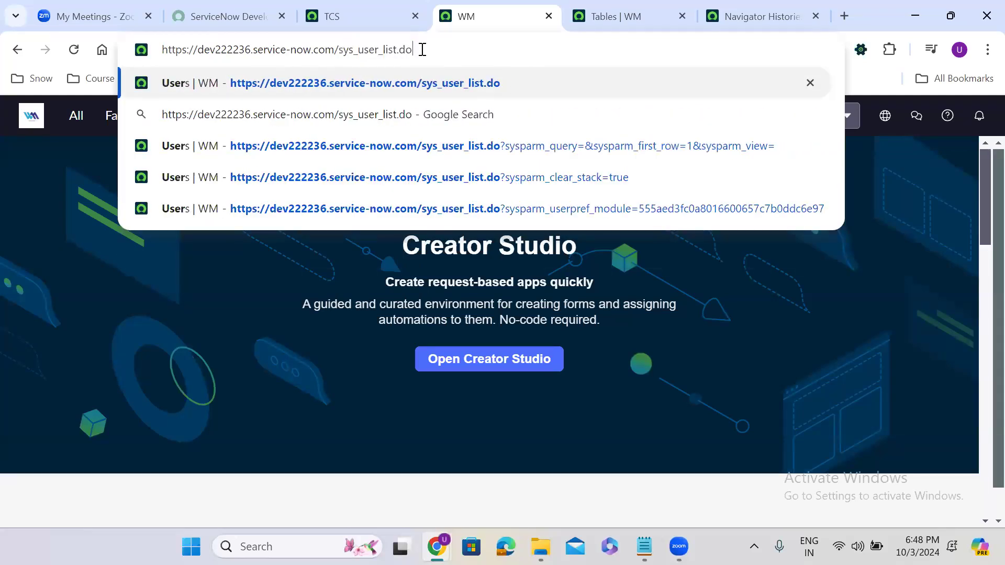
pyautogui.press('Return')
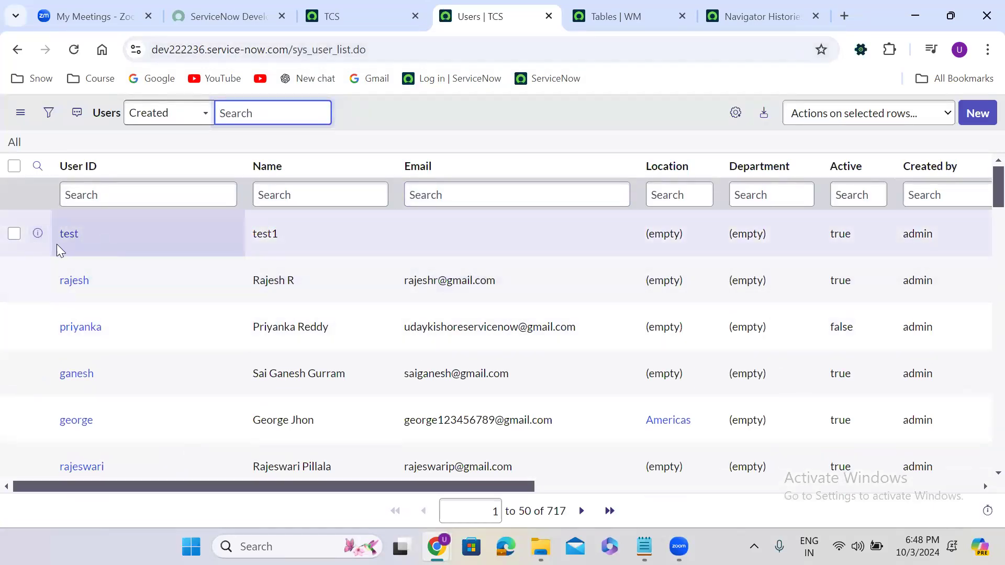
# Step: Select and clear text in the Users list, then select '_list' in the table address
pyautogui.moveTo(55, 238)
pyautogui.mouseDown()
pyautogui.moveTo(870, 218)
pyautogui.moveTo(984, 225)
pyautogui.mouseUp()
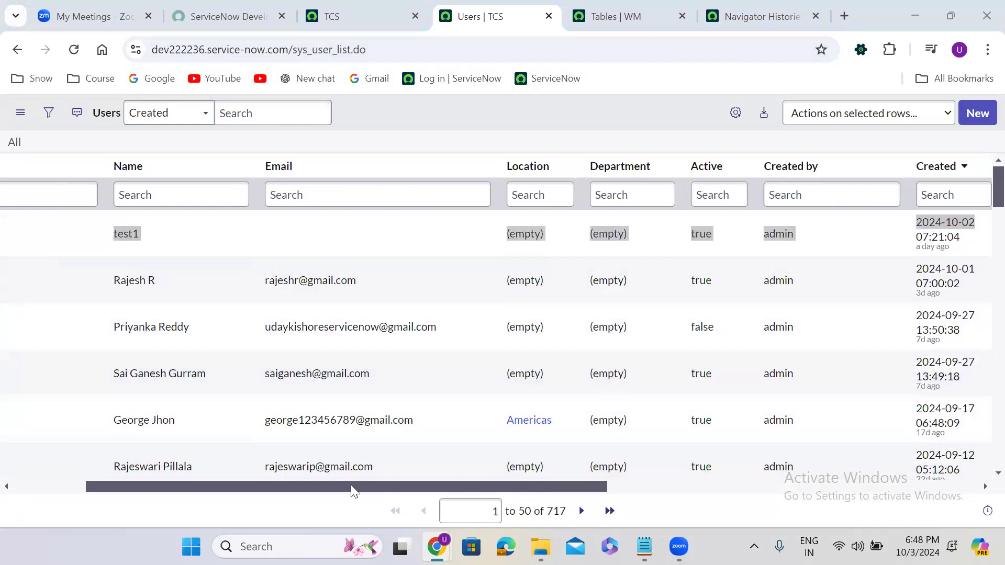
pyautogui.moveTo(351, 487); pyautogui.dragTo(123, 493)
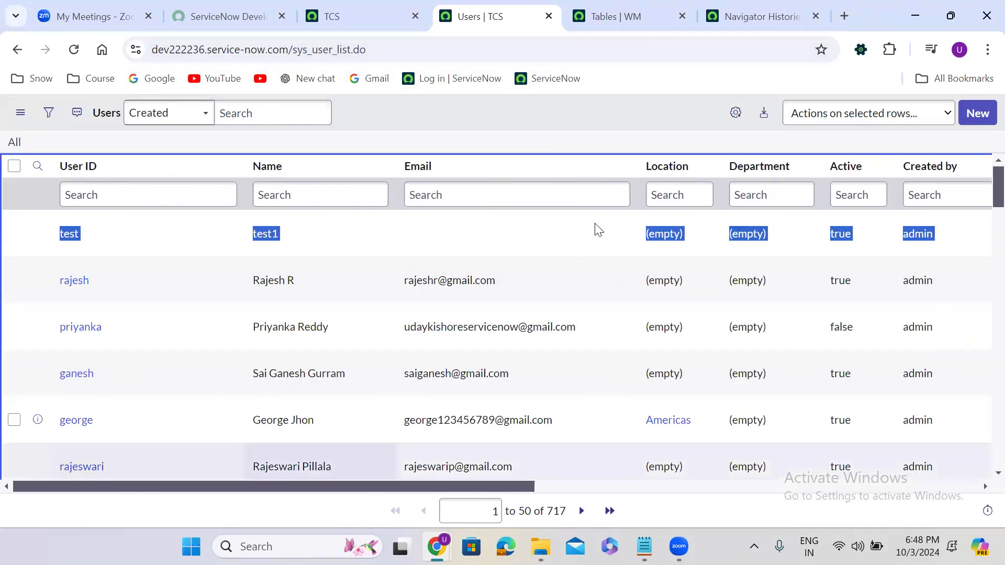
pyautogui.click(451, 102)
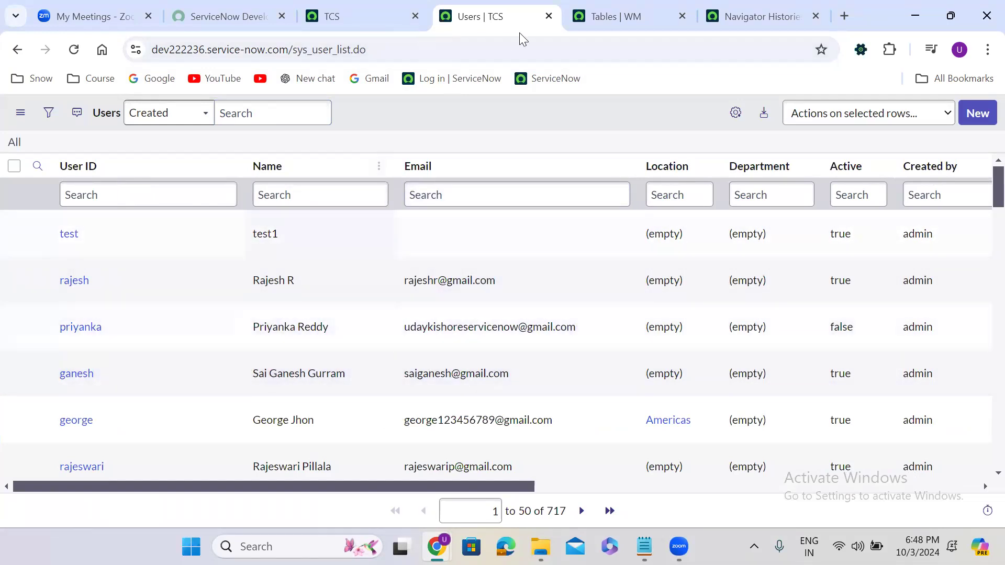
pyautogui.click(334, 51)
pyautogui.moveTo(333, 51); pyautogui.dragTo(353, 50)
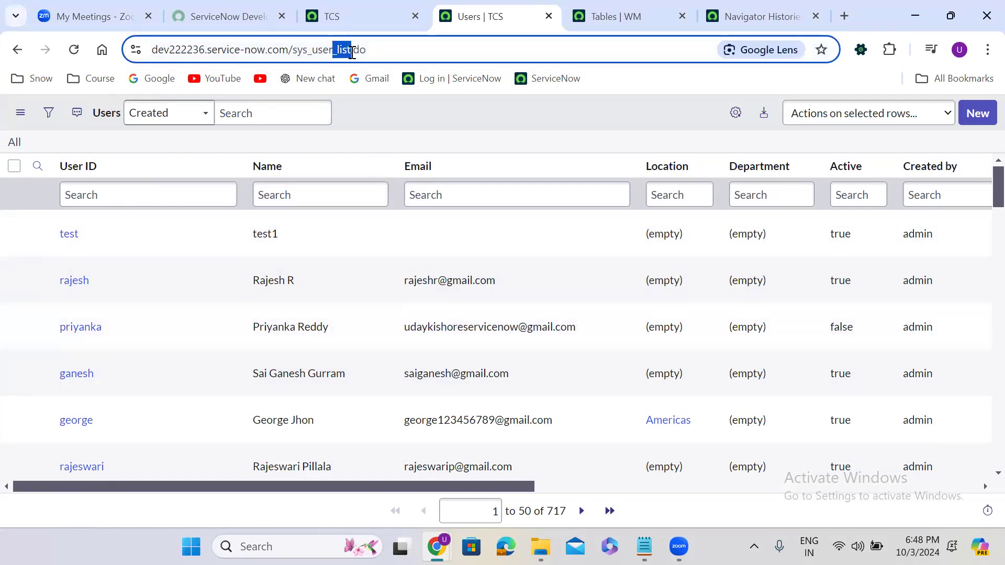
# Step: Drop '_list' from the address to load a blank sys_user.do form, then return to the TCS tab
pyautogui.hotkey('shift', 'Left')
pyautogui.press('BackSpace')
pyautogui.press('Return')
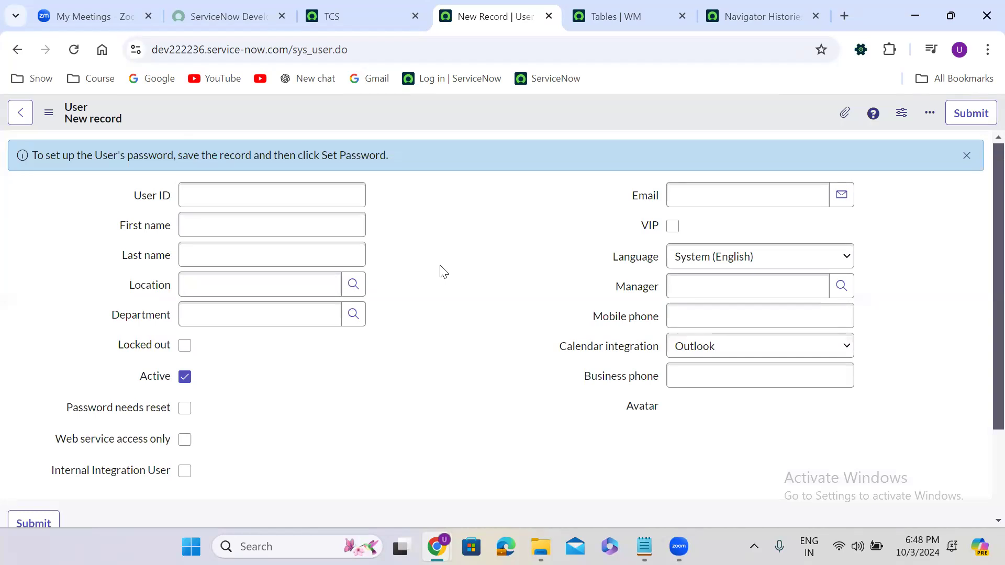
pyautogui.click(370, 7)
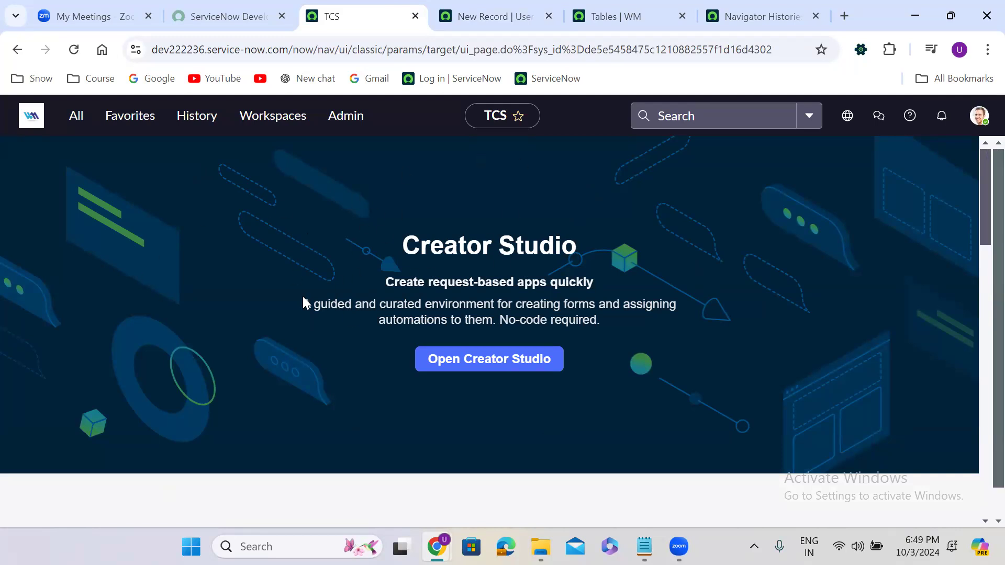
# Step: Open a new User form by entering sys_user.do in the navigator filter
pyautogui.click(478, 52)
pyautogui.doubleClick(513, 50)
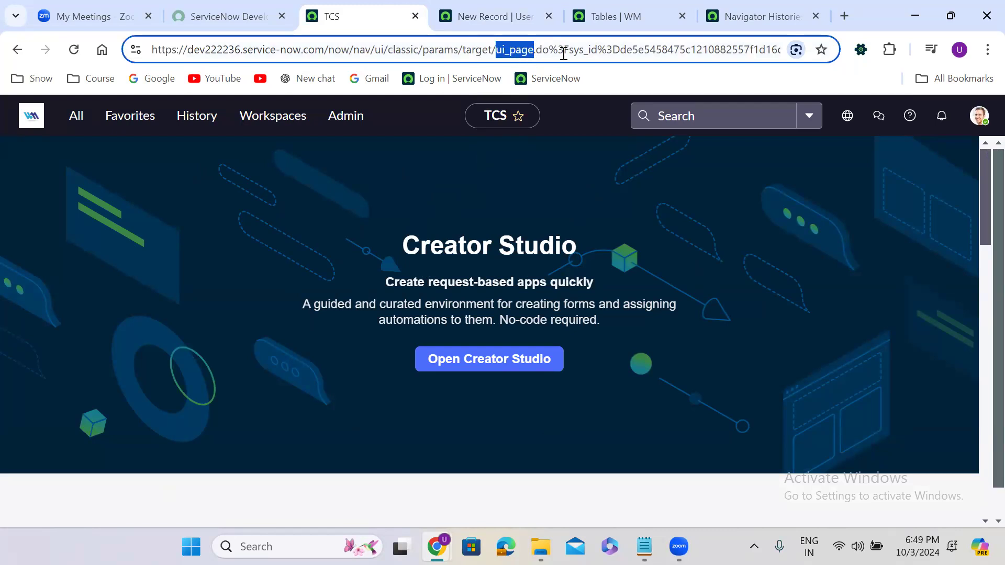
pyautogui.click(77, 129)
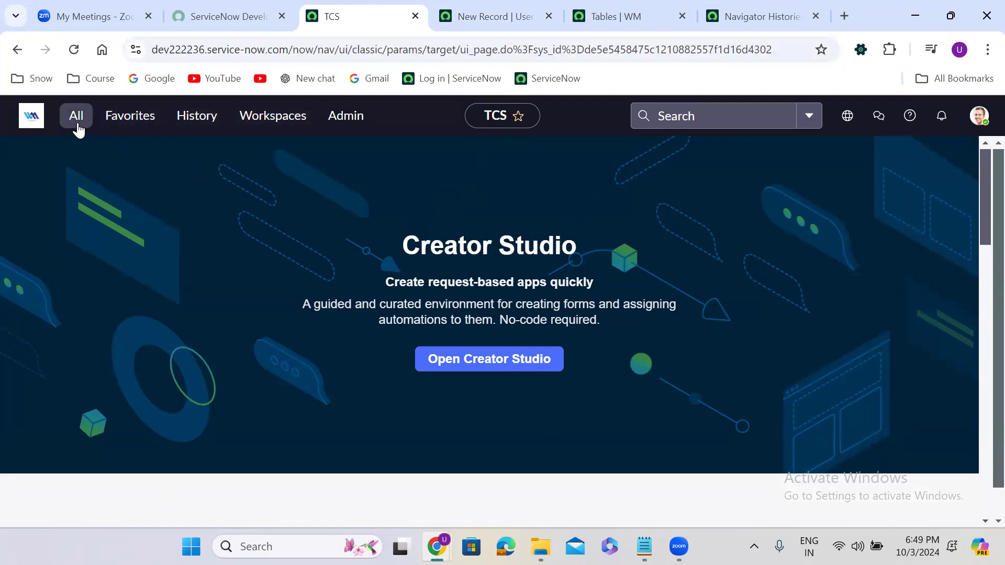
pyautogui.write('sys')
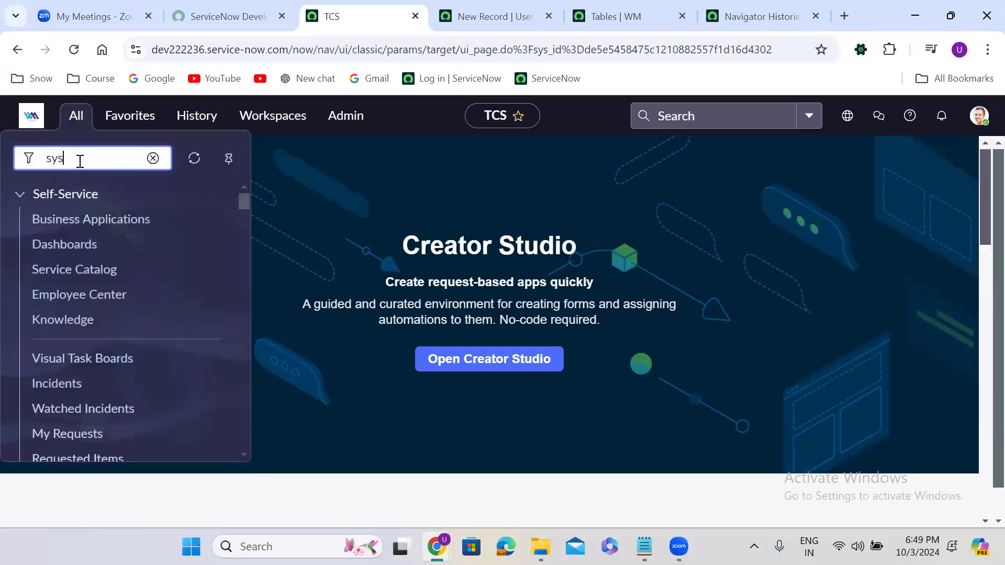
pyautogui.write('_user.do')
pyautogui.press('Return')
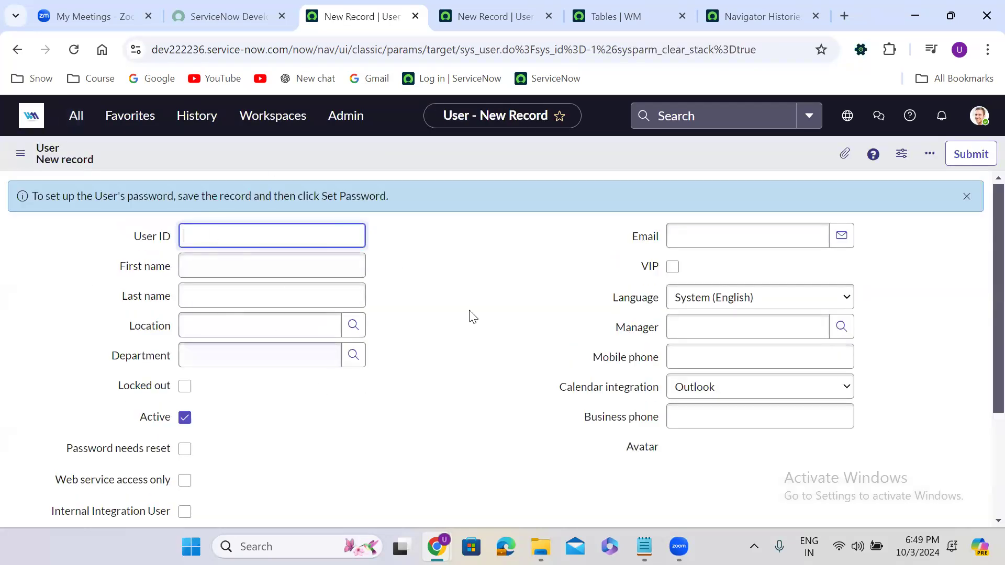
# Step: Open the Users list in a new tab via sys_user.list, then enter sys_user.list again from the form tab
pyautogui.click(77, 116)
pyautogui.write('sys')
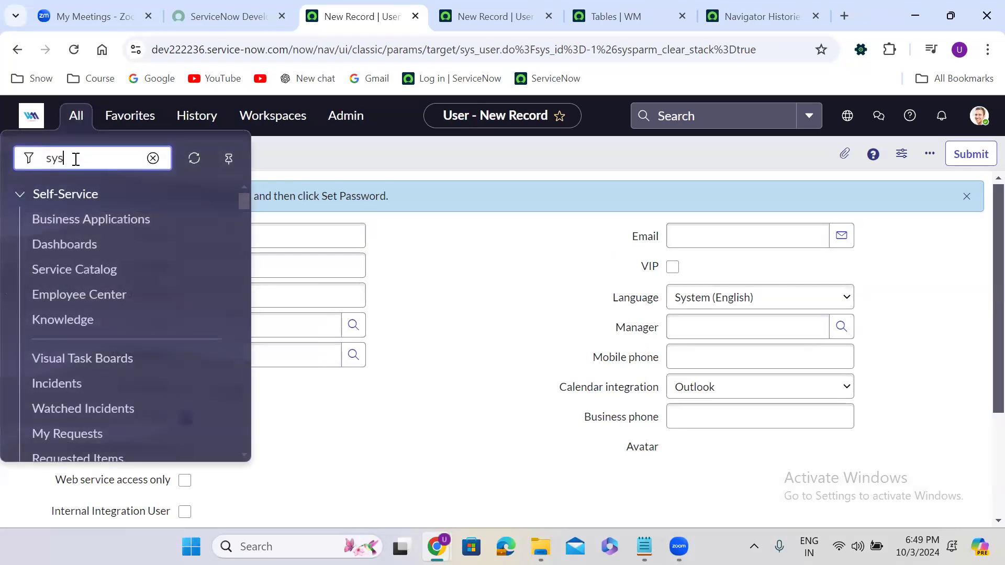
pyautogui.write('_user.list')
pyautogui.press('Return')
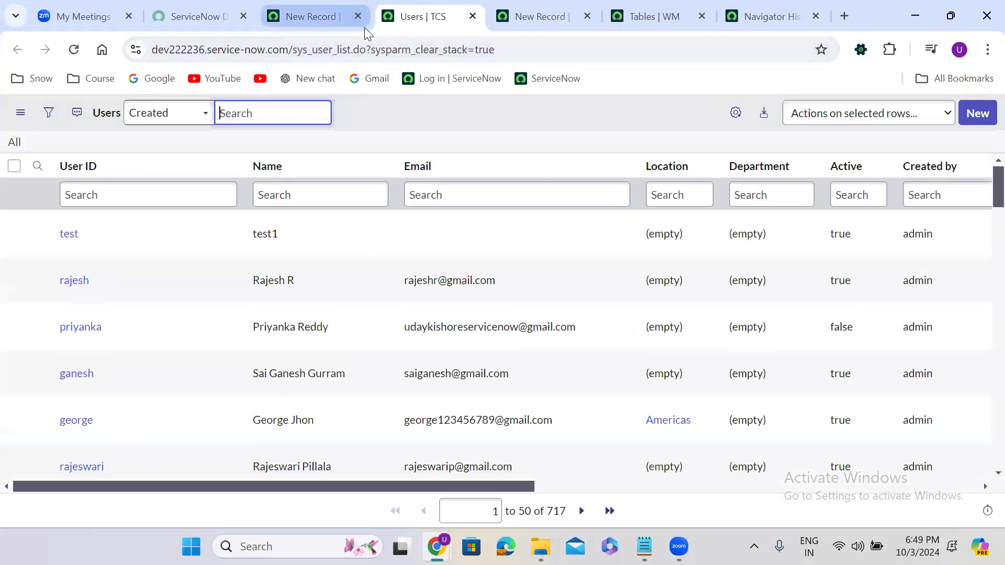
pyautogui.click(325, 14)
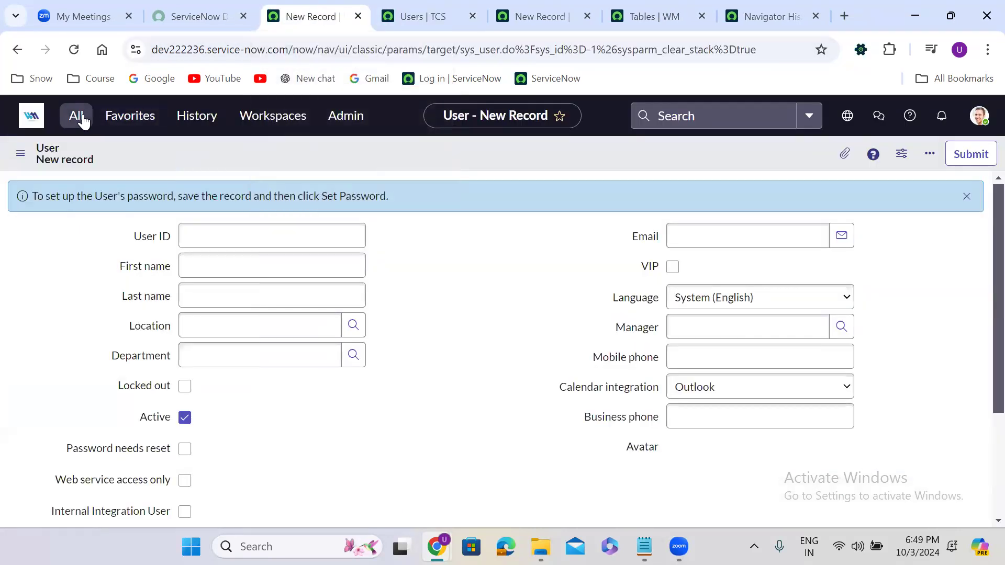
pyautogui.click(78, 117)
pyautogui.write('sys')
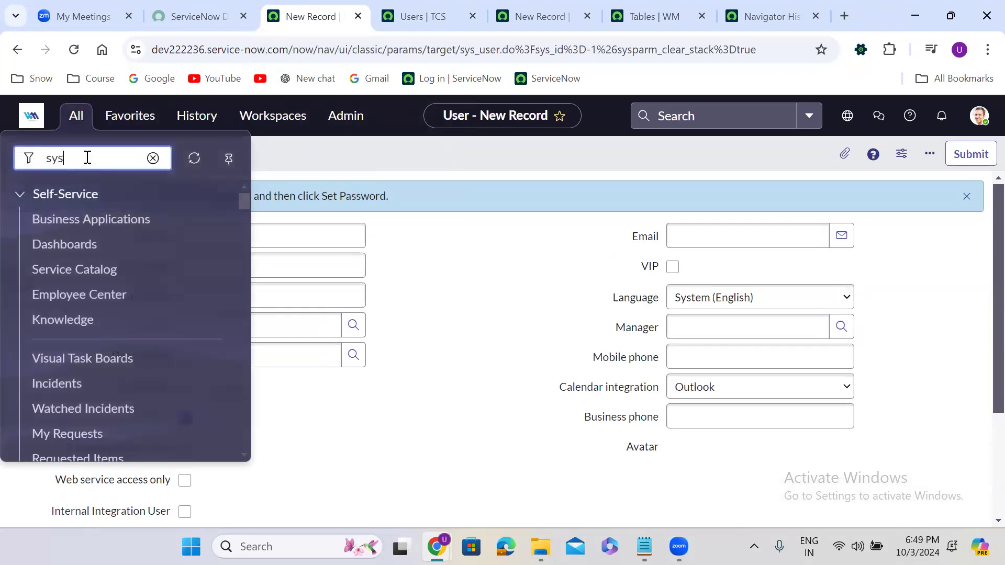
pyautogui.write('_user.')
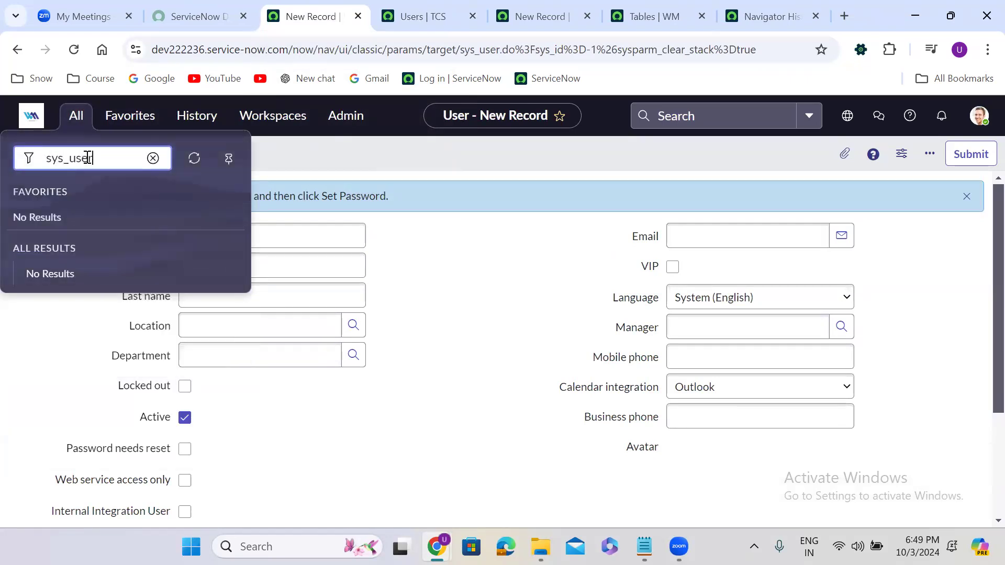
pyautogui.write('list')
# Step: Load the Users list inside the TCS frame from sys_user.list and open the account menu
pyautogui.press('Return')
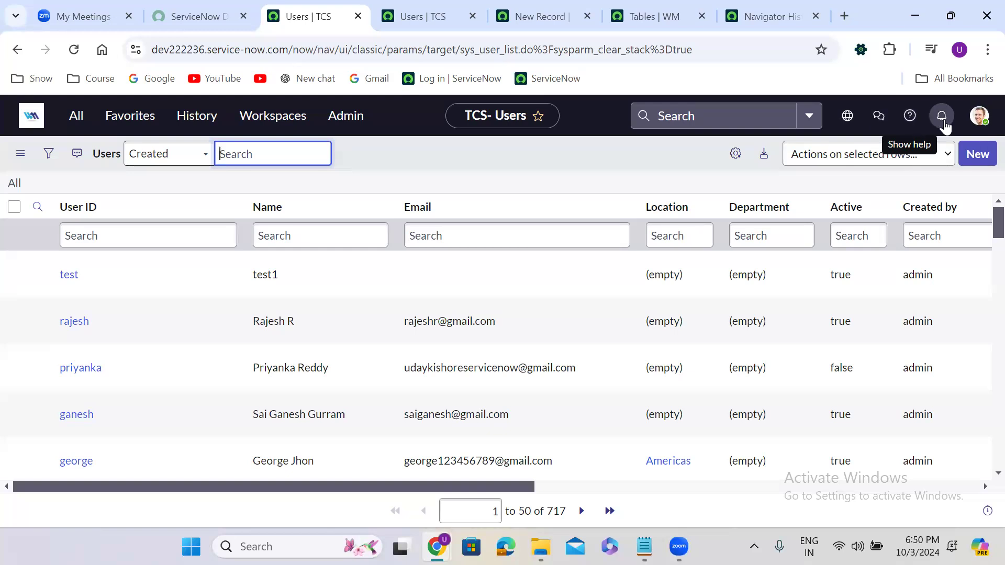
pyautogui.click(979, 115)
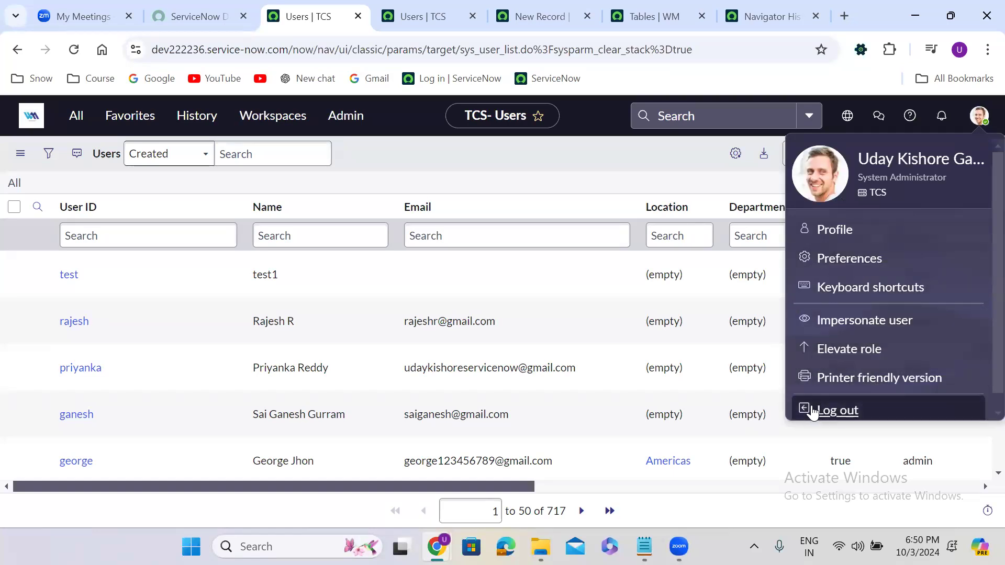
# Step: Dismiss the account menu, leaving the 717-record Users list showing
pyautogui.click(416, 177)
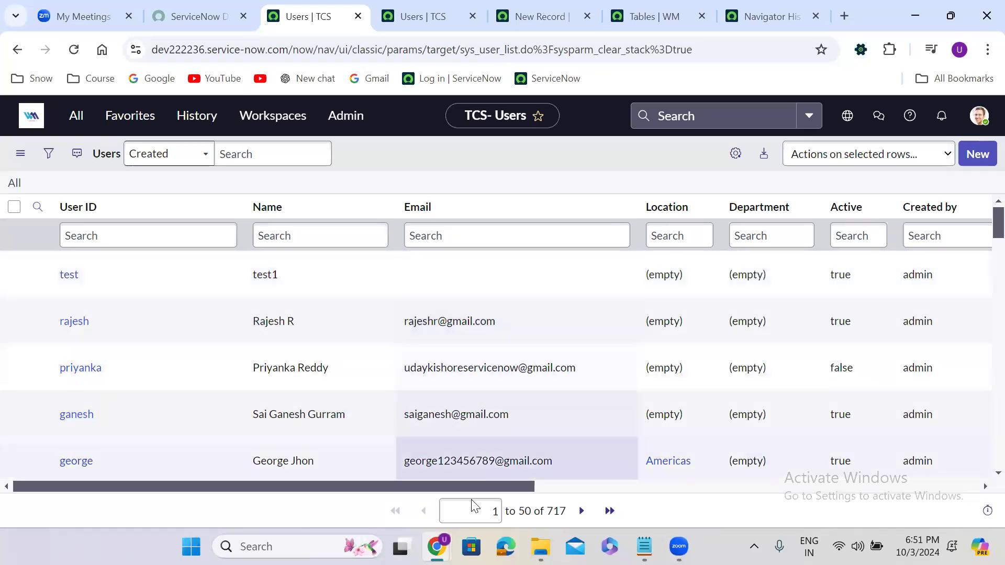
pyautogui.click(472, 500)
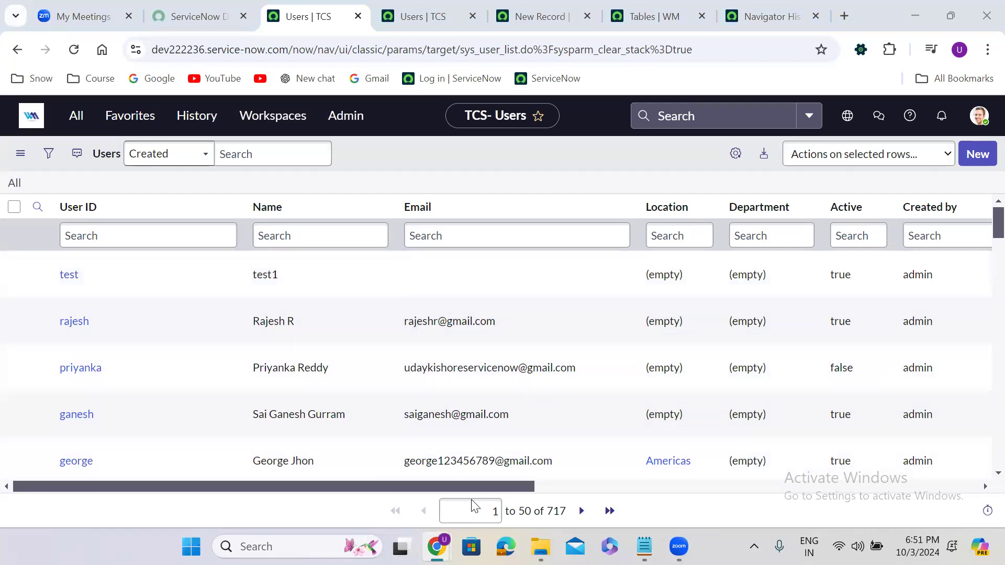
pyautogui.click(396, 166)
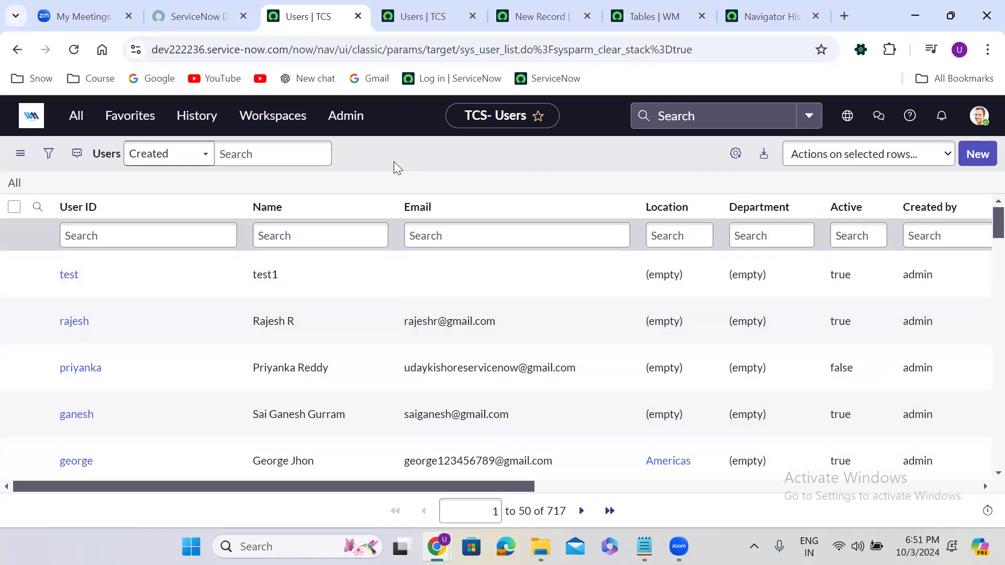